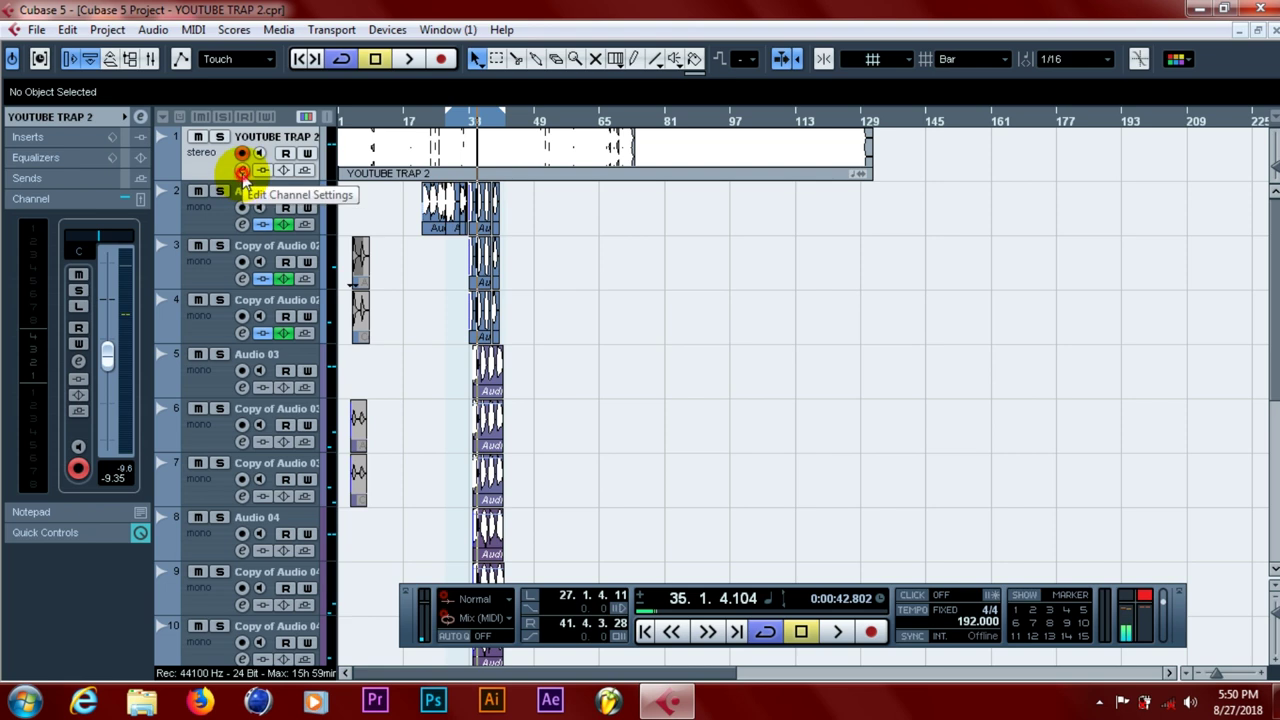
# Open the channel settings of the YOUTUBE TRAP 2 track to review its inserts, equalizer, sends and routing
pyautogui.click(242, 168)
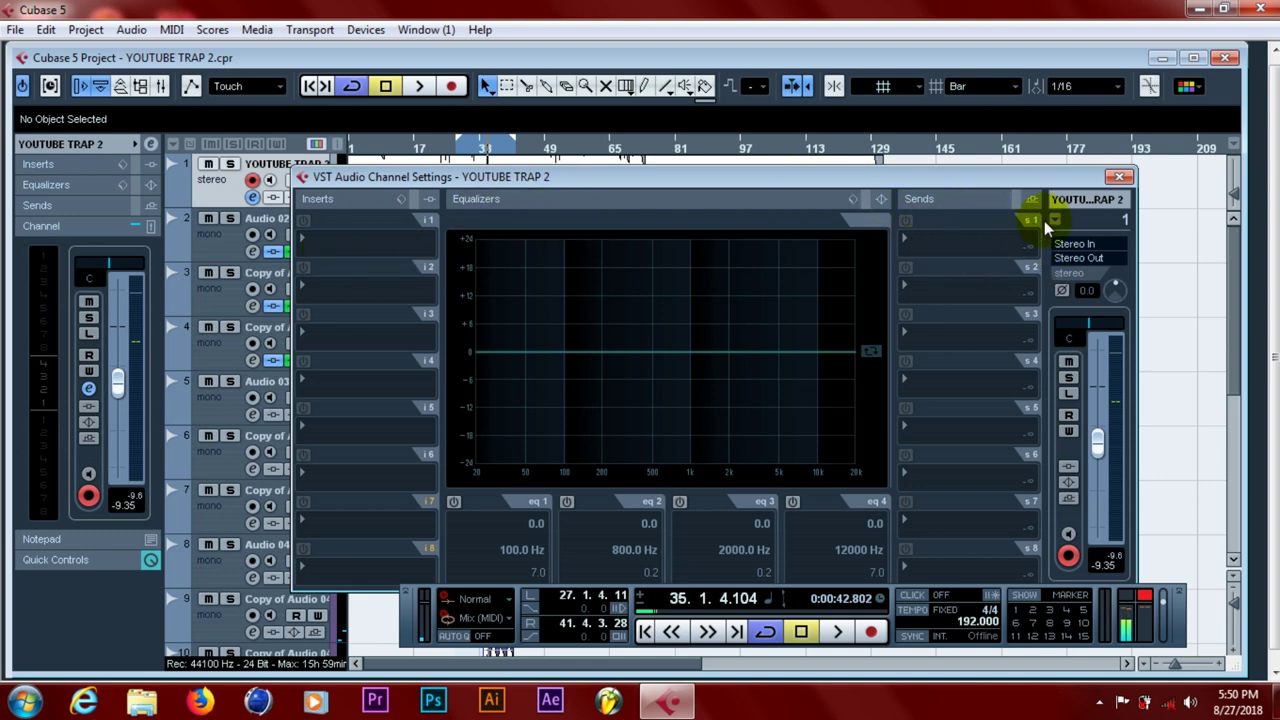
pyautogui.click(1120, 177)
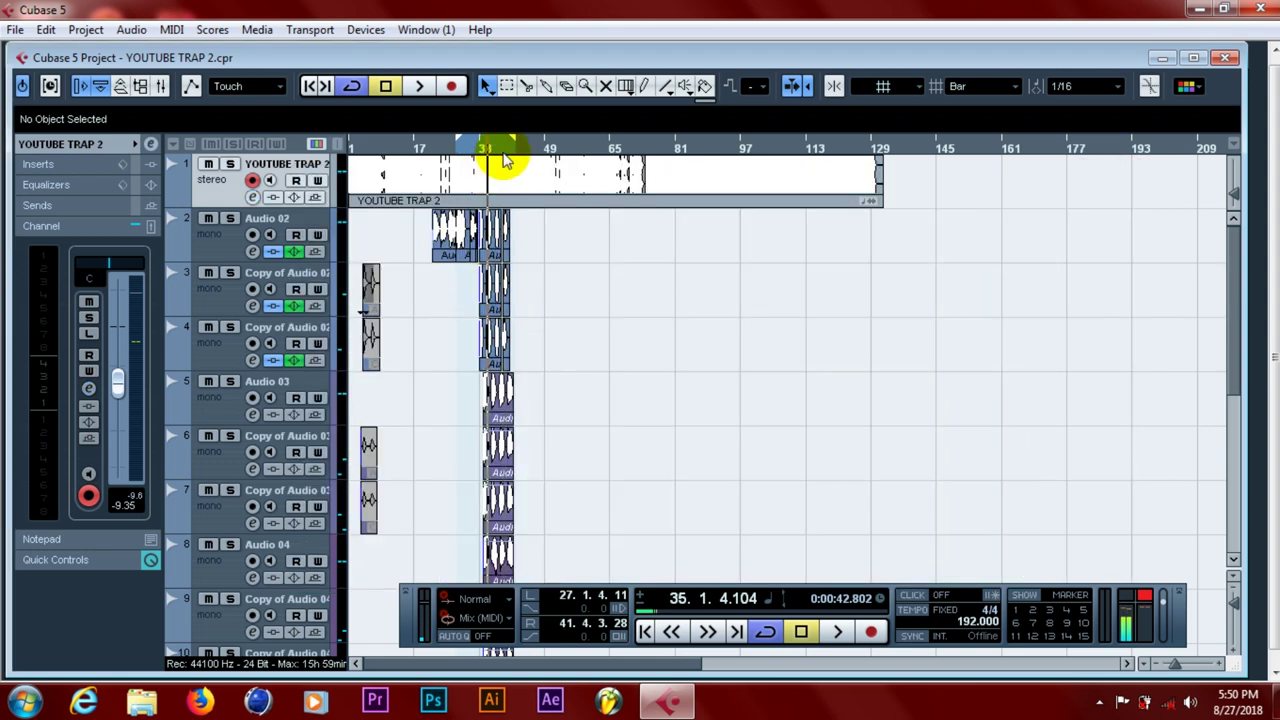
pyautogui.click(253, 197)
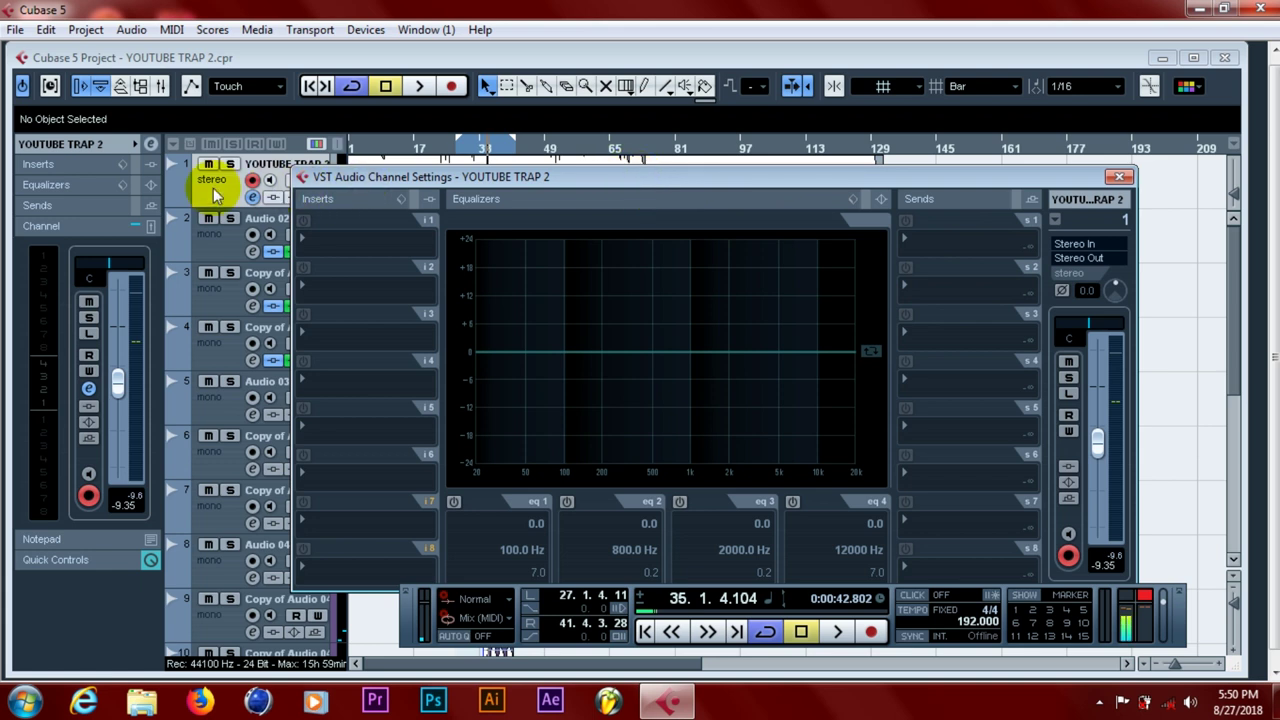
# Review the Audio 02 track's channel settings, including its RVox Mono insert, equalizer curve and group output routing
pyautogui.click(220, 248)
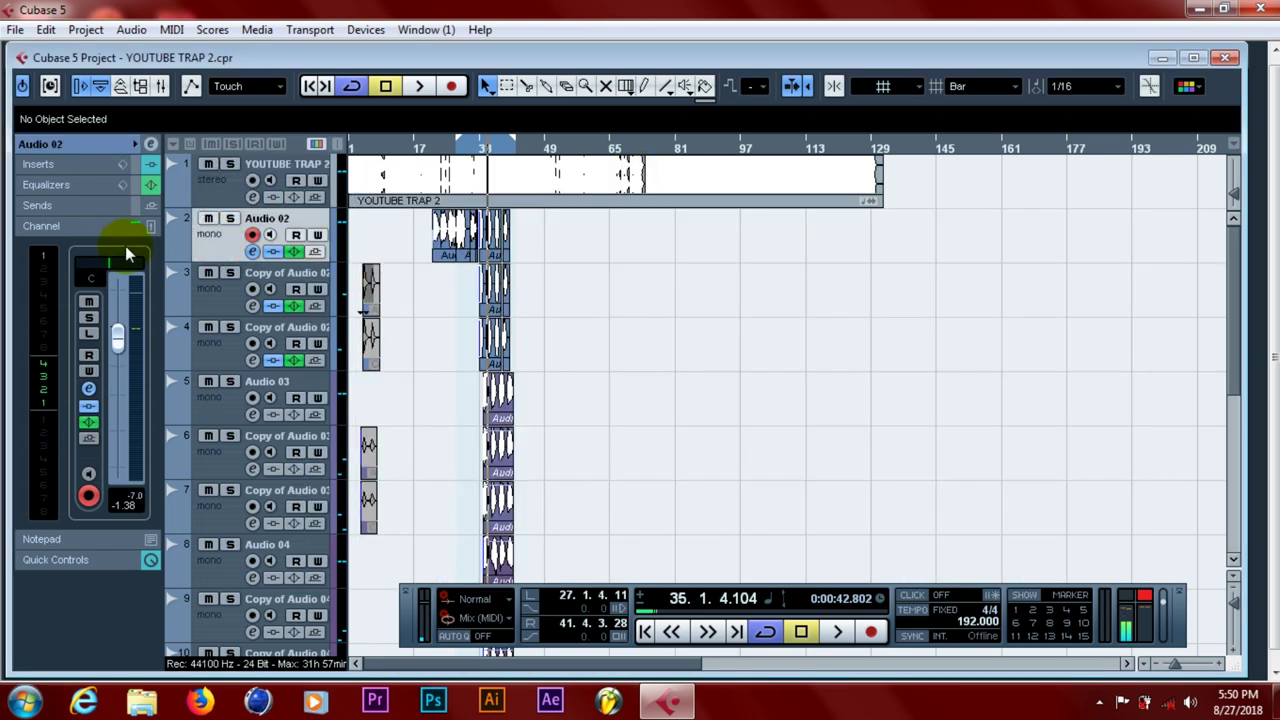
pyautogui.click(256, 250)
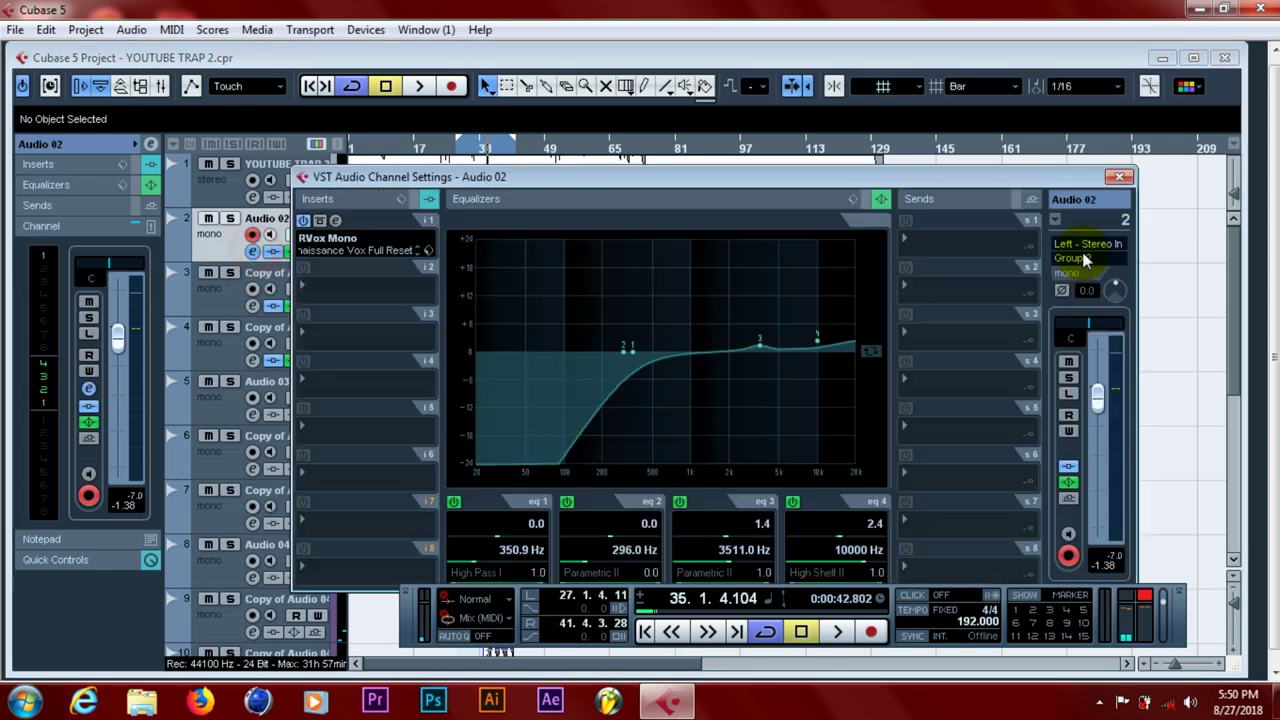
pyautogui.click(1119, 177)
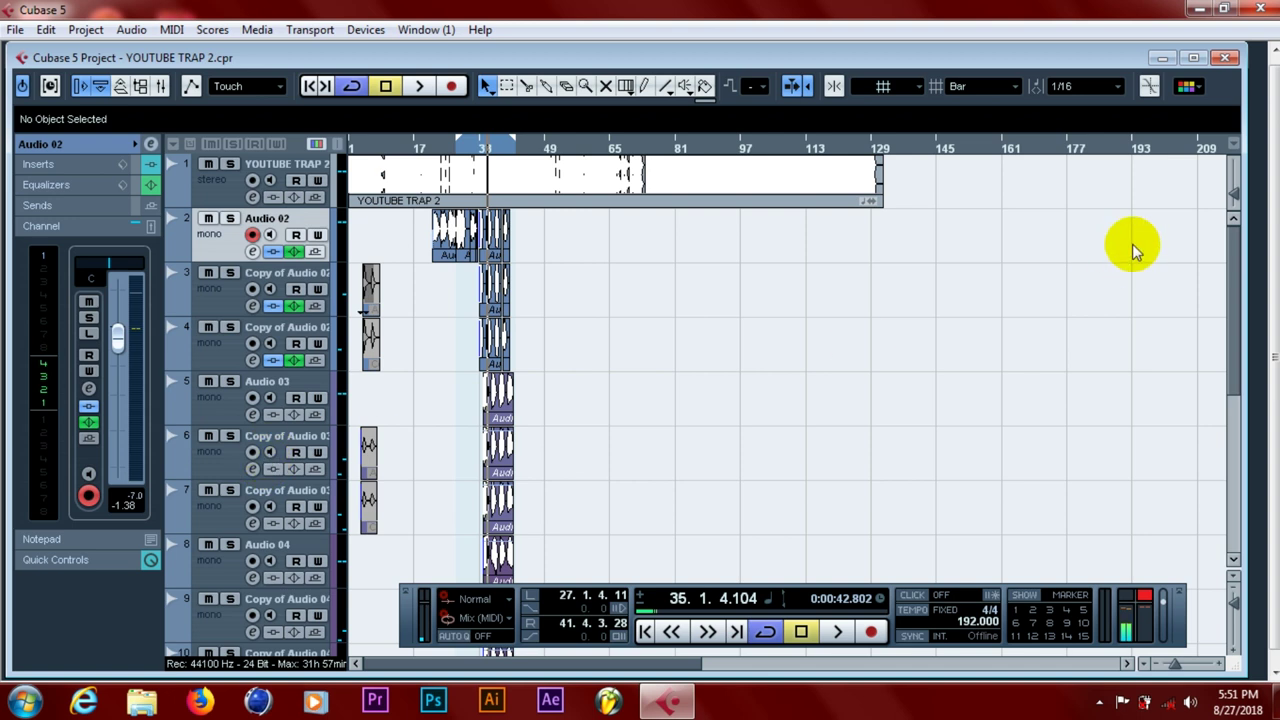
# Examine the group and FX channels at the end of the track list, selecting FX 1-Reverb A and then FX 2-DoubleDelay
pyautogui.moveTo(1235, 240); pyautogui.dragTo(1234, 429)
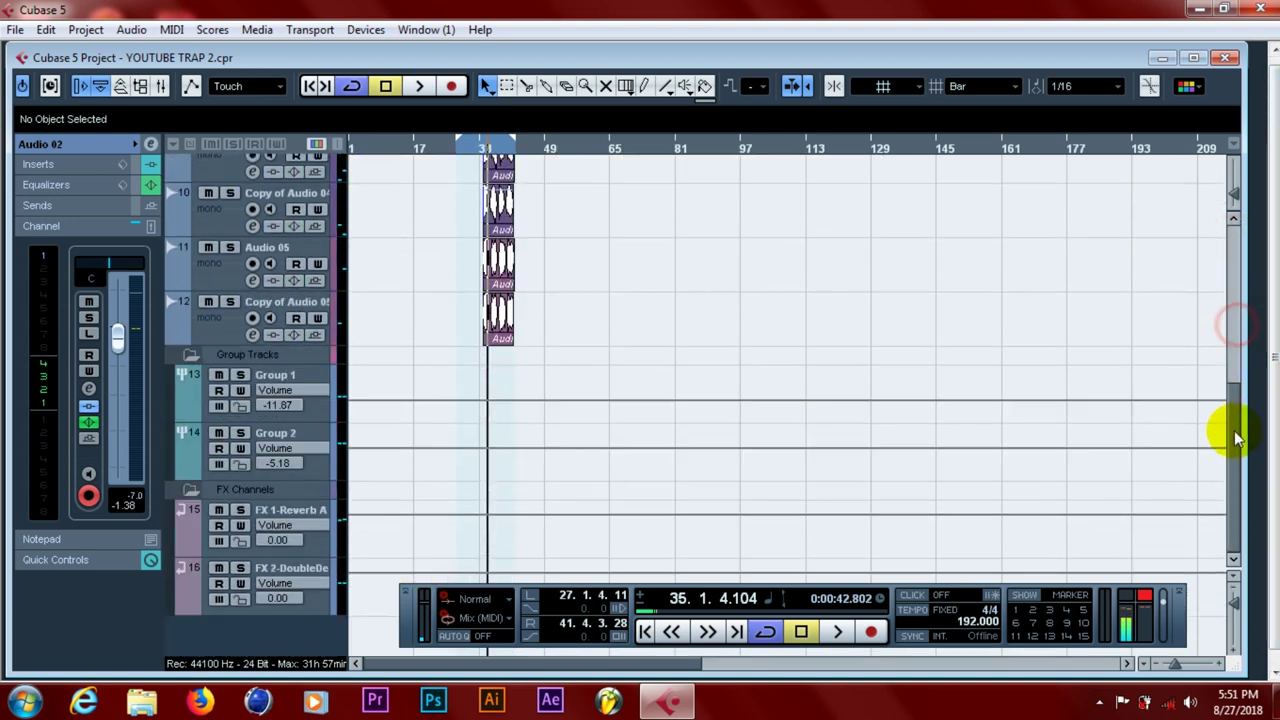
pyautogui.click(321, 566)
pyautogui.click(320, 536)
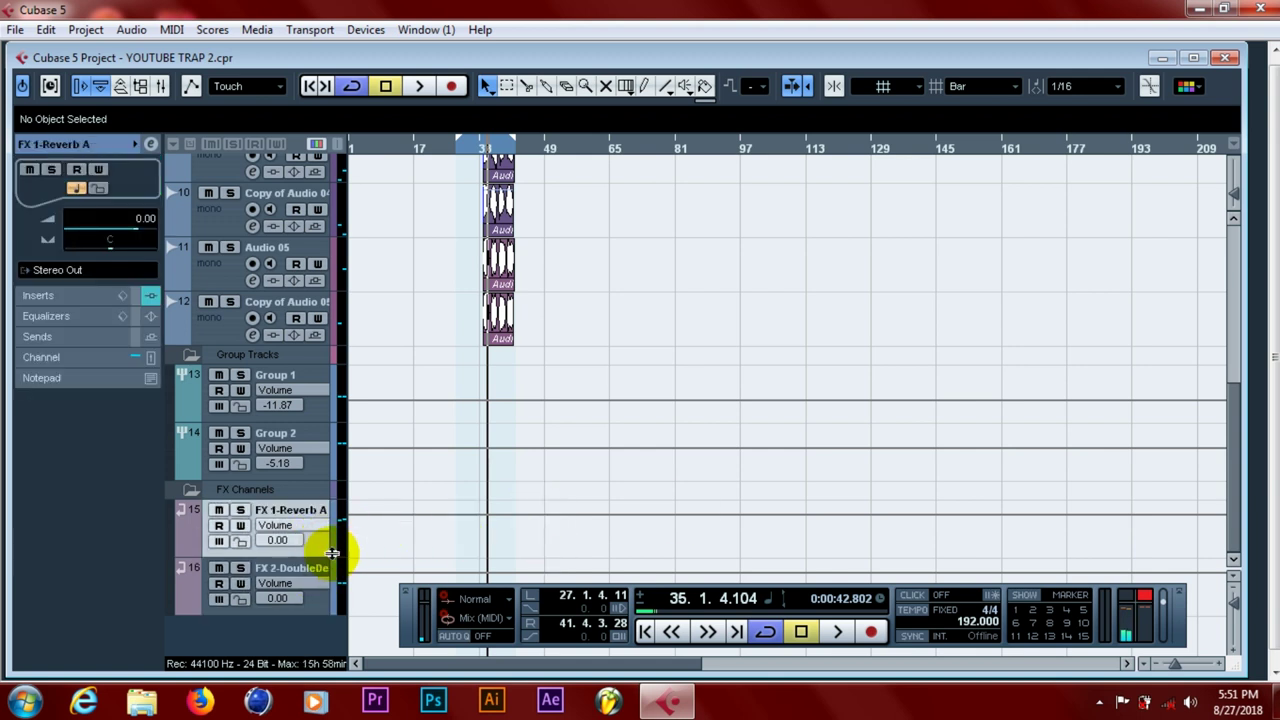
pyautogui.click(318, 568)
pyautogui.moveTo(1234, 417); pyautogui.dragTo(1267, 210)
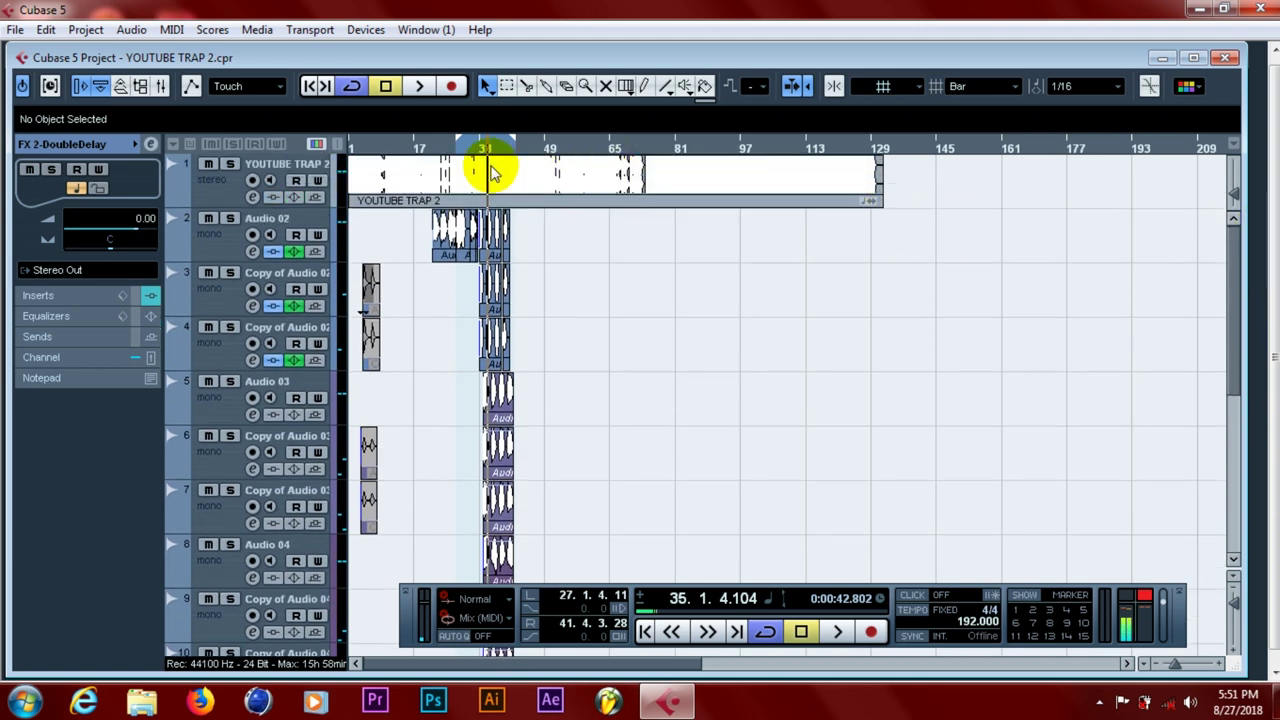
# Place the playhead near the end of bar 27 and save the project
pyautogui.click(459, 148)
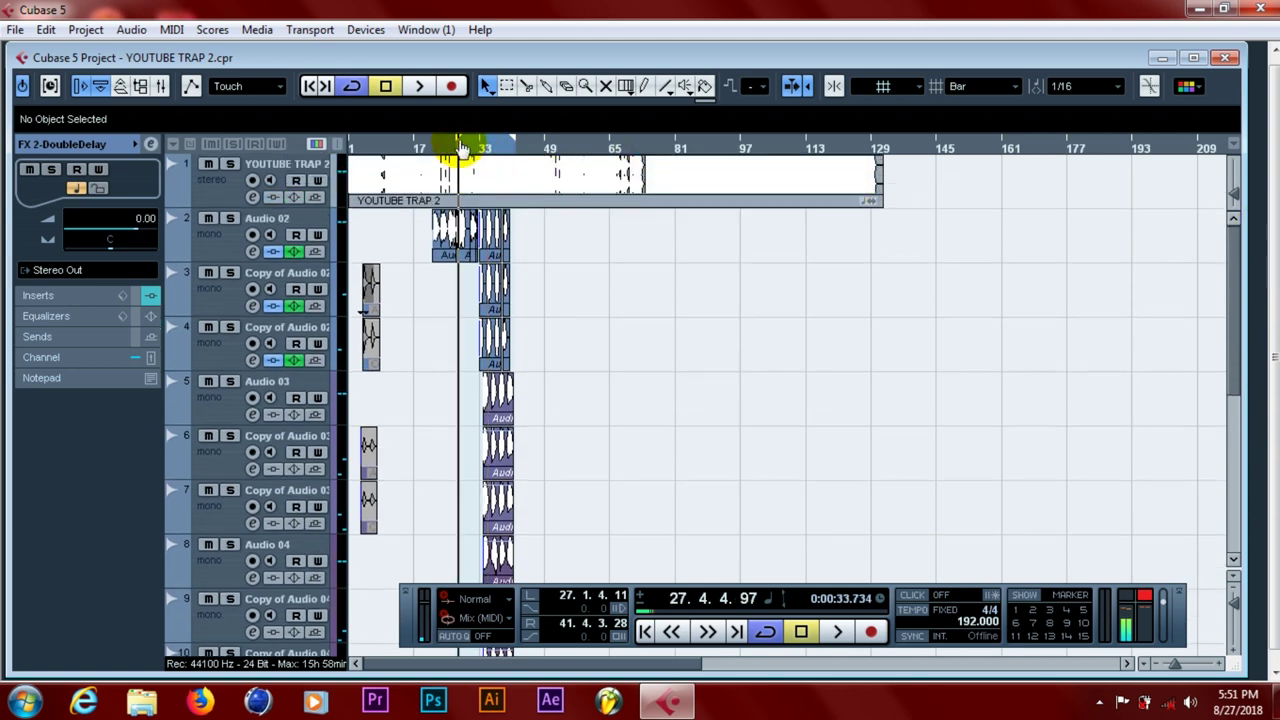
pyautogui.click(13, 28)
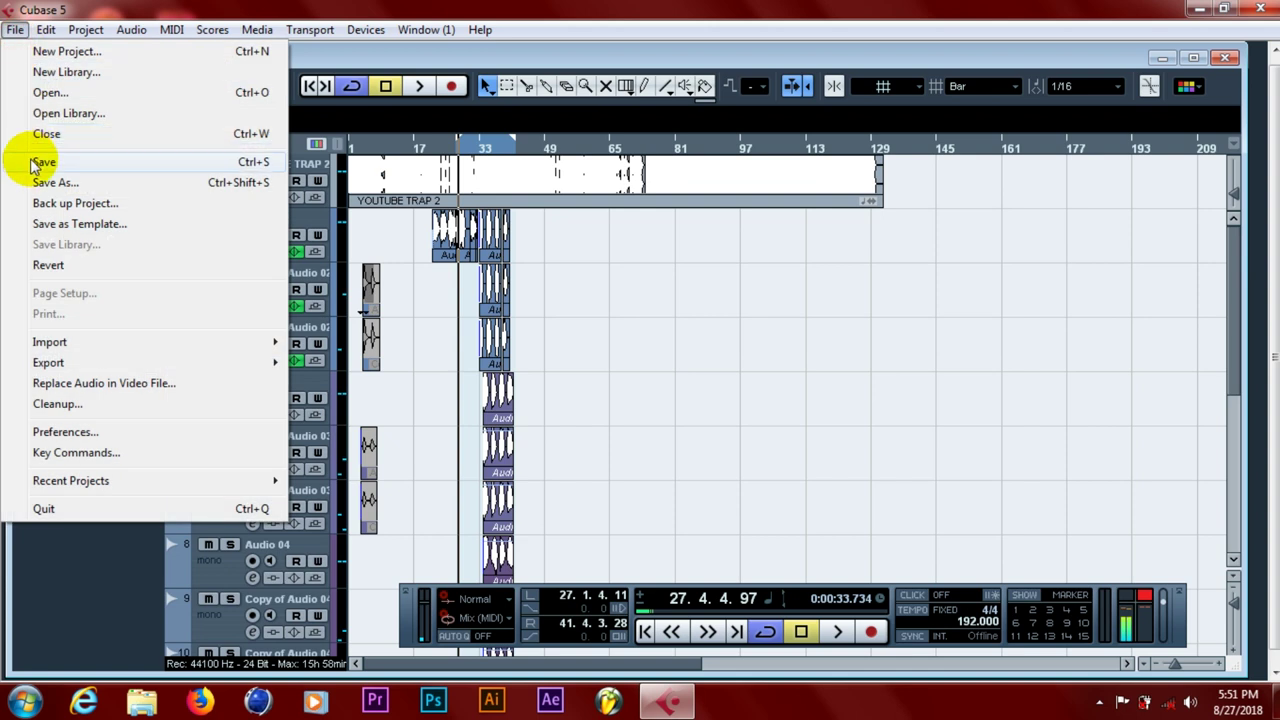
pyautogui.click(29, 161)
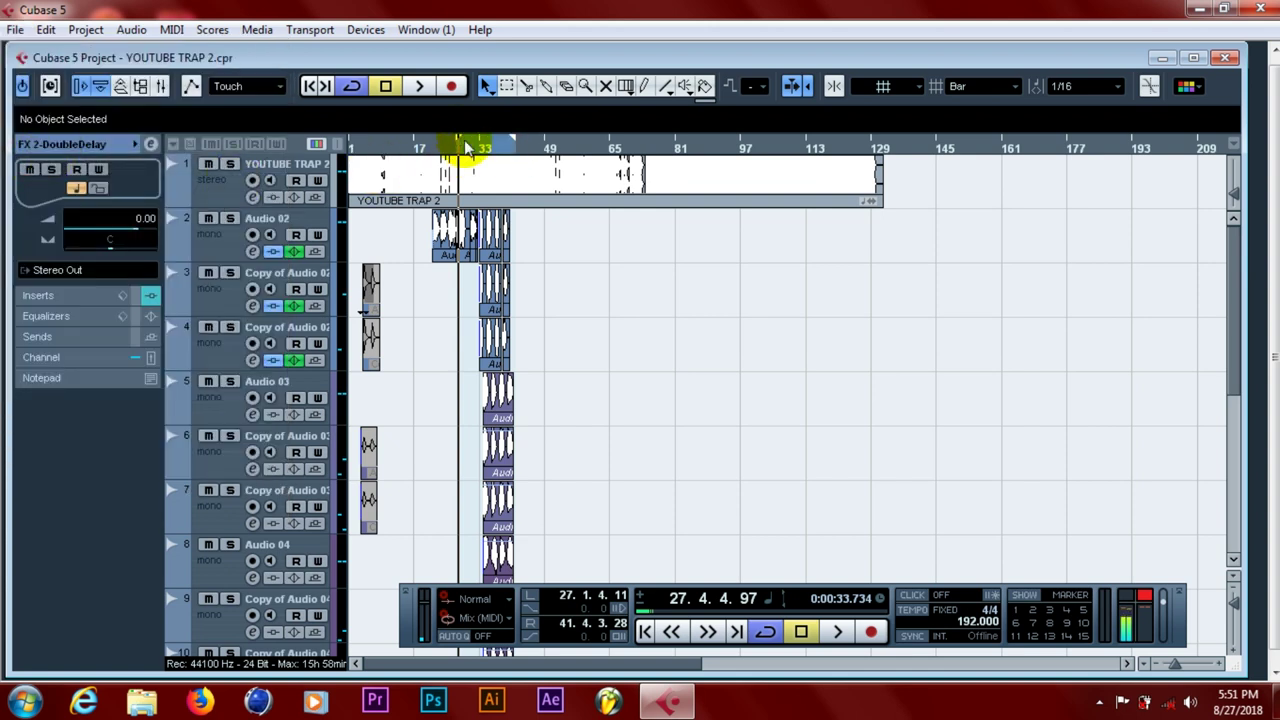
pyautogui.press('h')
pyautogui.press('h')
pyautogui.press('h')
pyautogui.press('h')
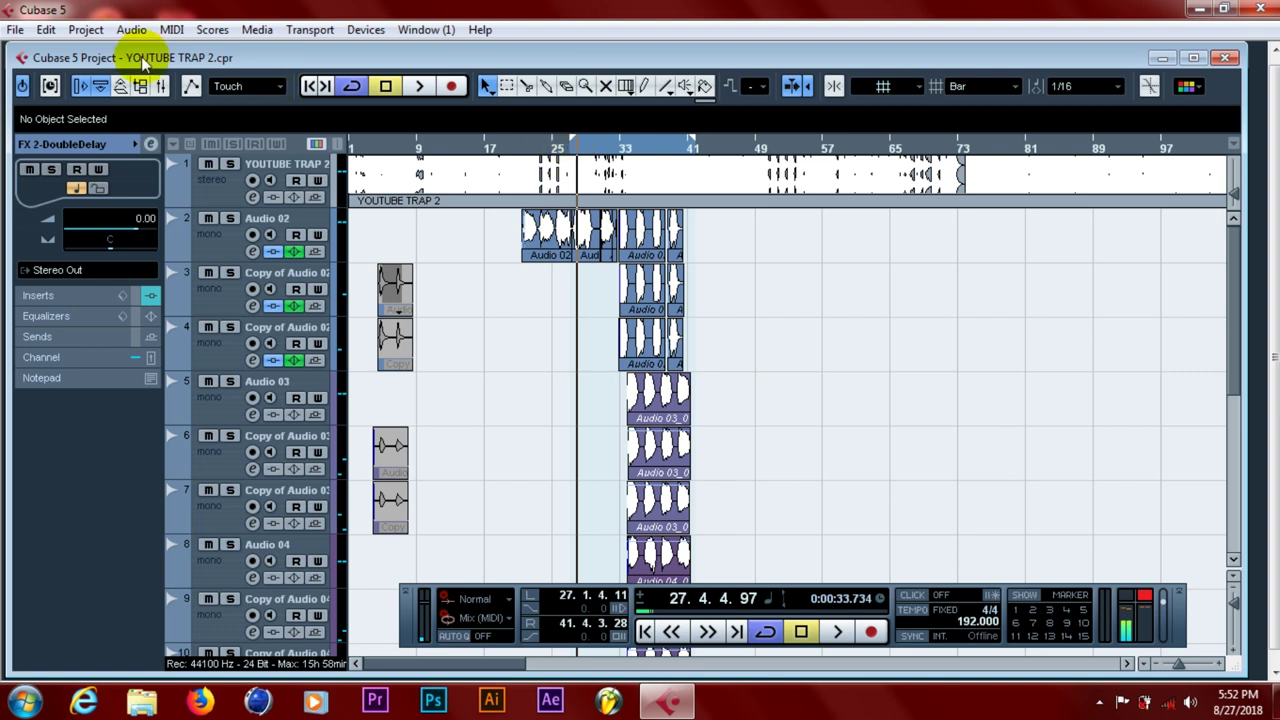
pyautogui.click(15, 29)
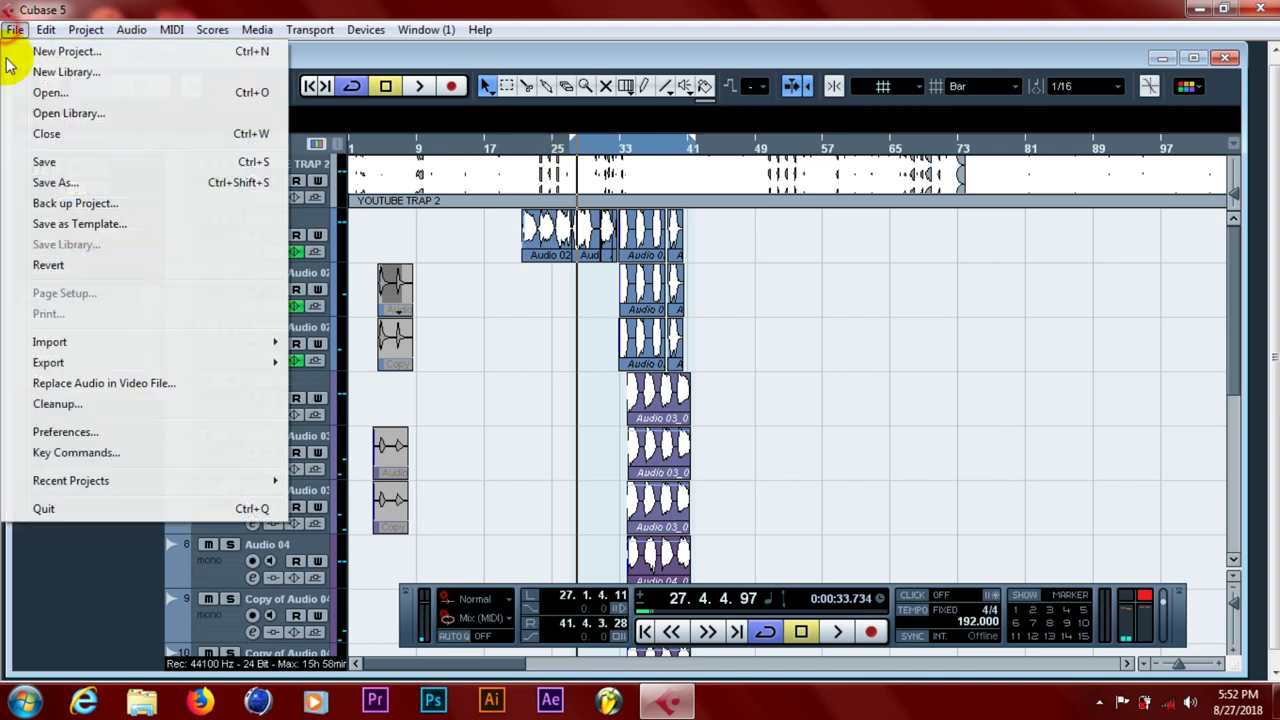
pyautogui.click(25, 162)
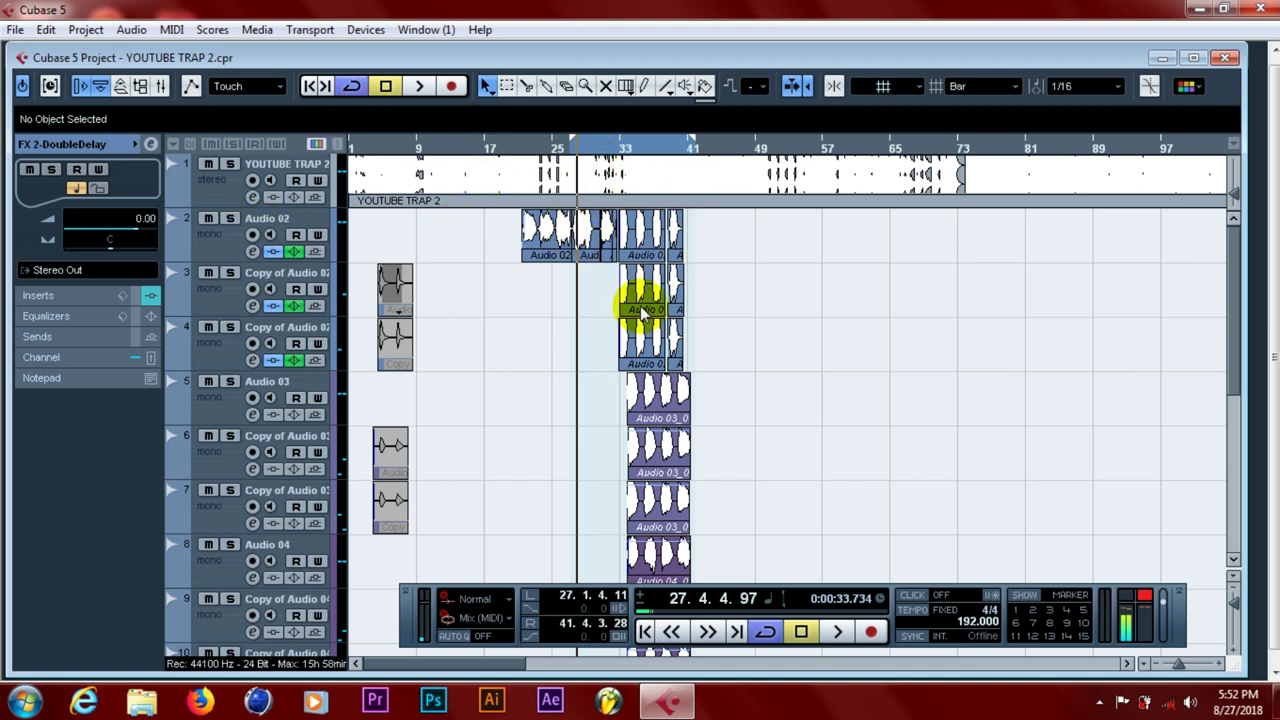
pyautogui.click(14, 30)
pyautogui.click(34, 160)
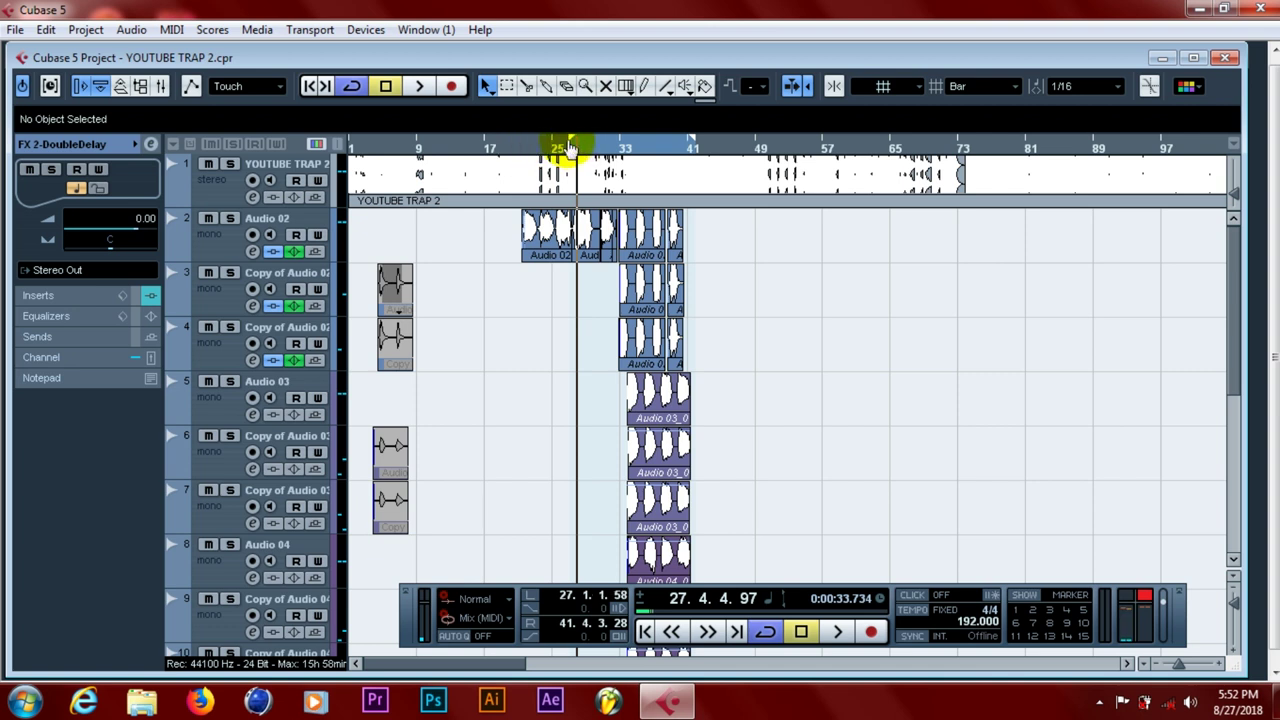
# Move the cycle's left locator to 27.2.2.57 and play the song's opening from bar 1 to about bar 13
pyautogui.moveTo(572, 138); pyautogui.dragTo(614, 149)
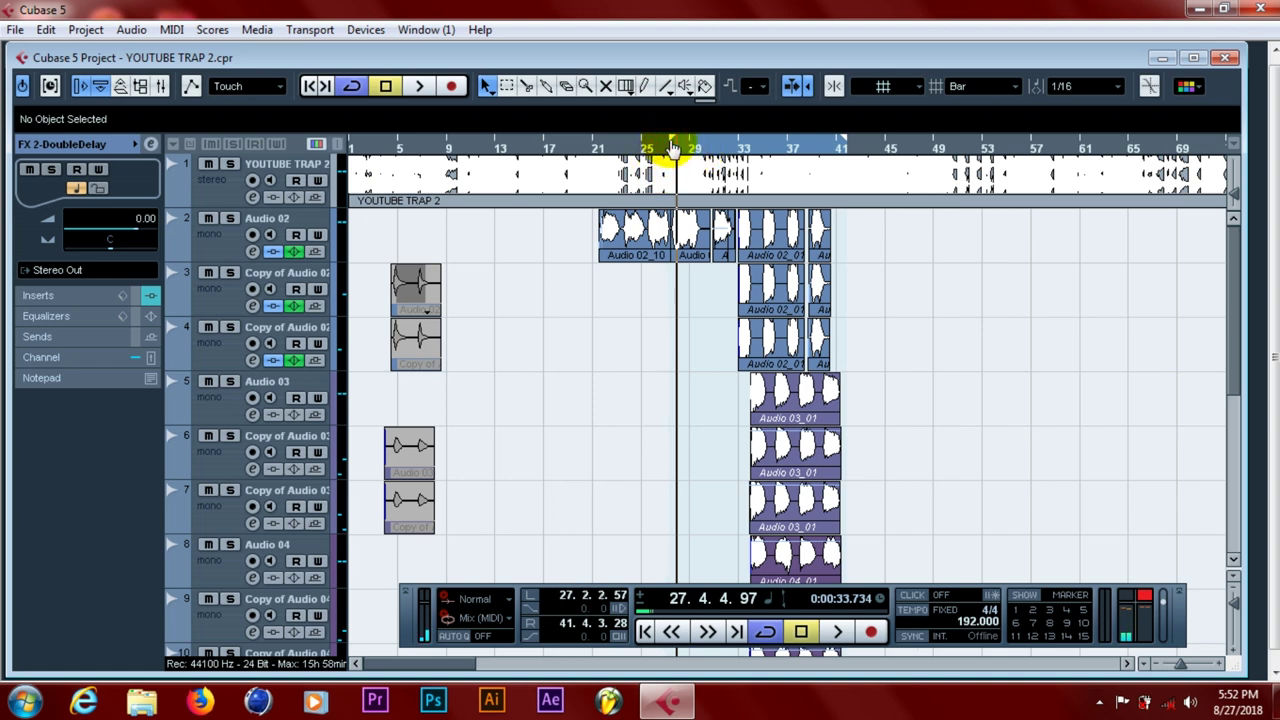
pyautogui.click(368, 147)
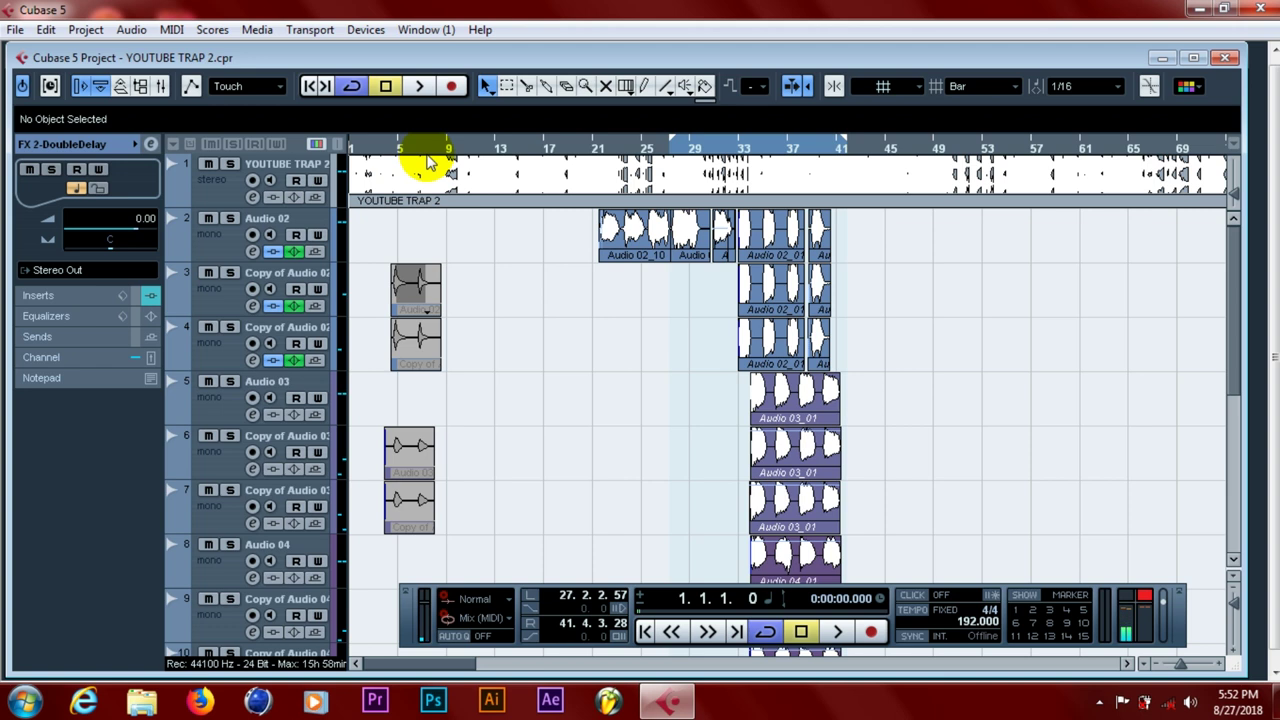
pyautogui.press('space')
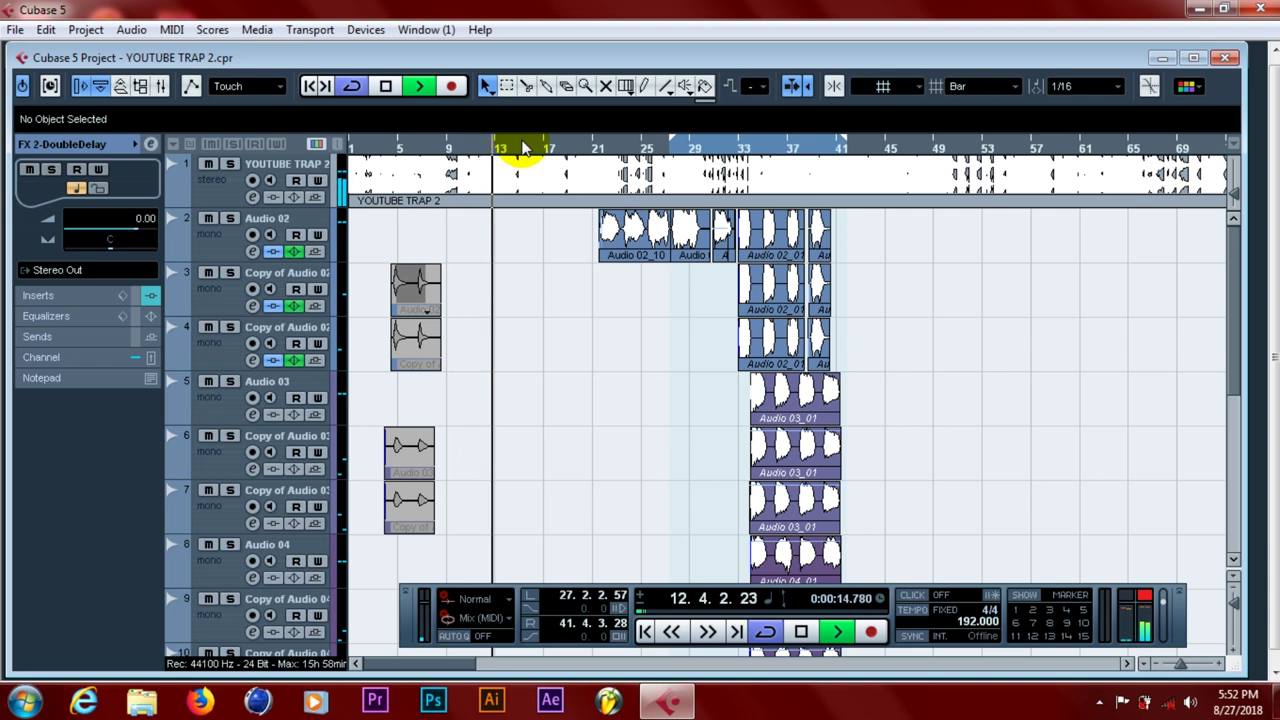
pyautogui.press('space')
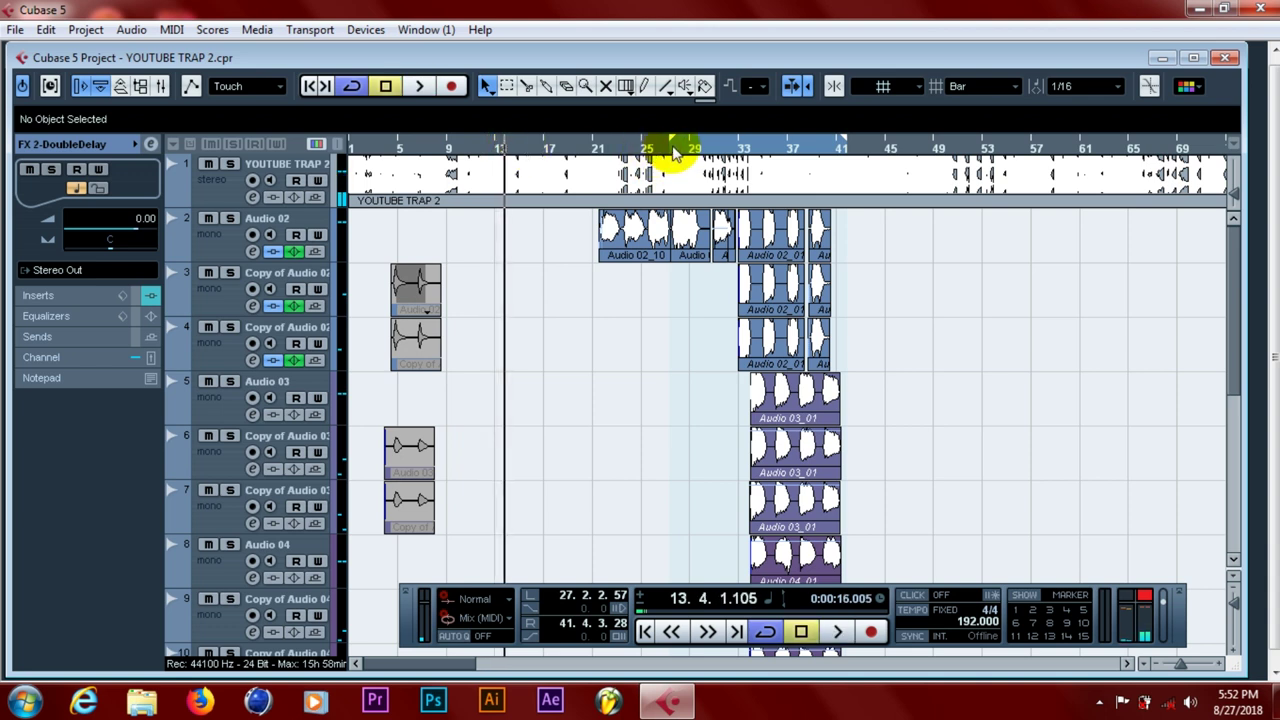
# Play the cycle section from about bar 27 and examine its vocal waveforms up close
pyautogui.click(674, 148)
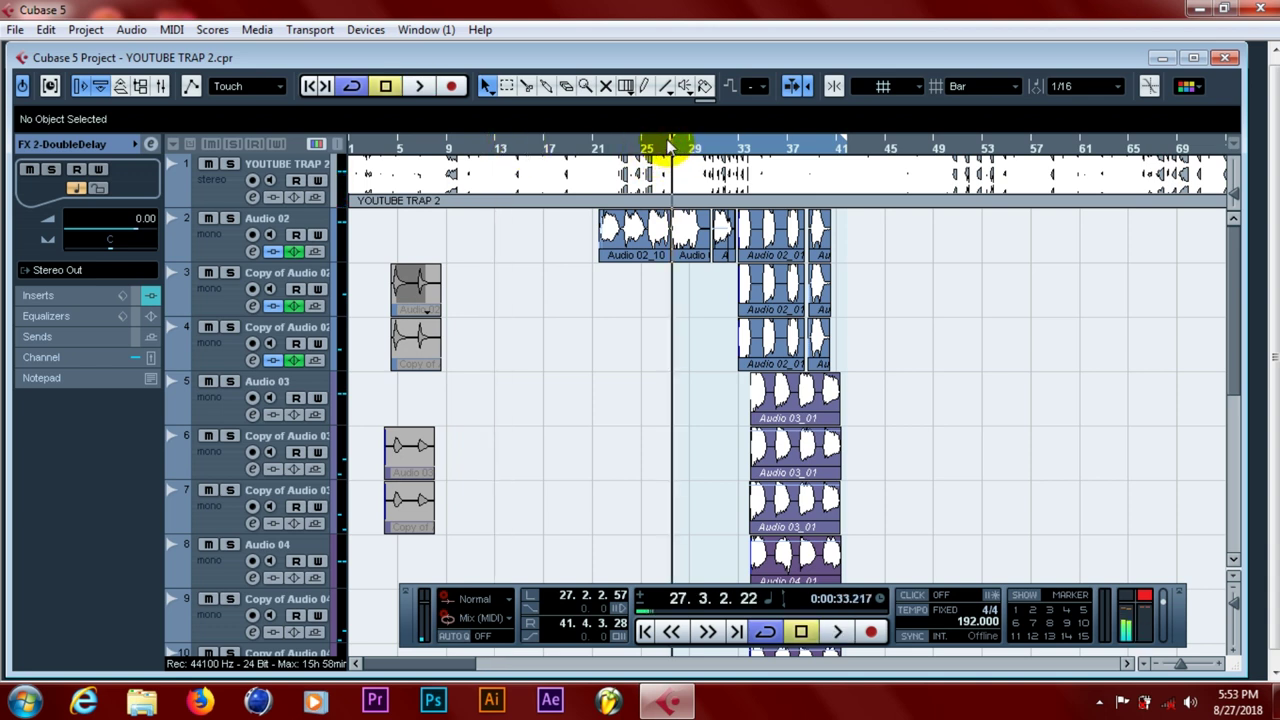
pyautogui.press('space')
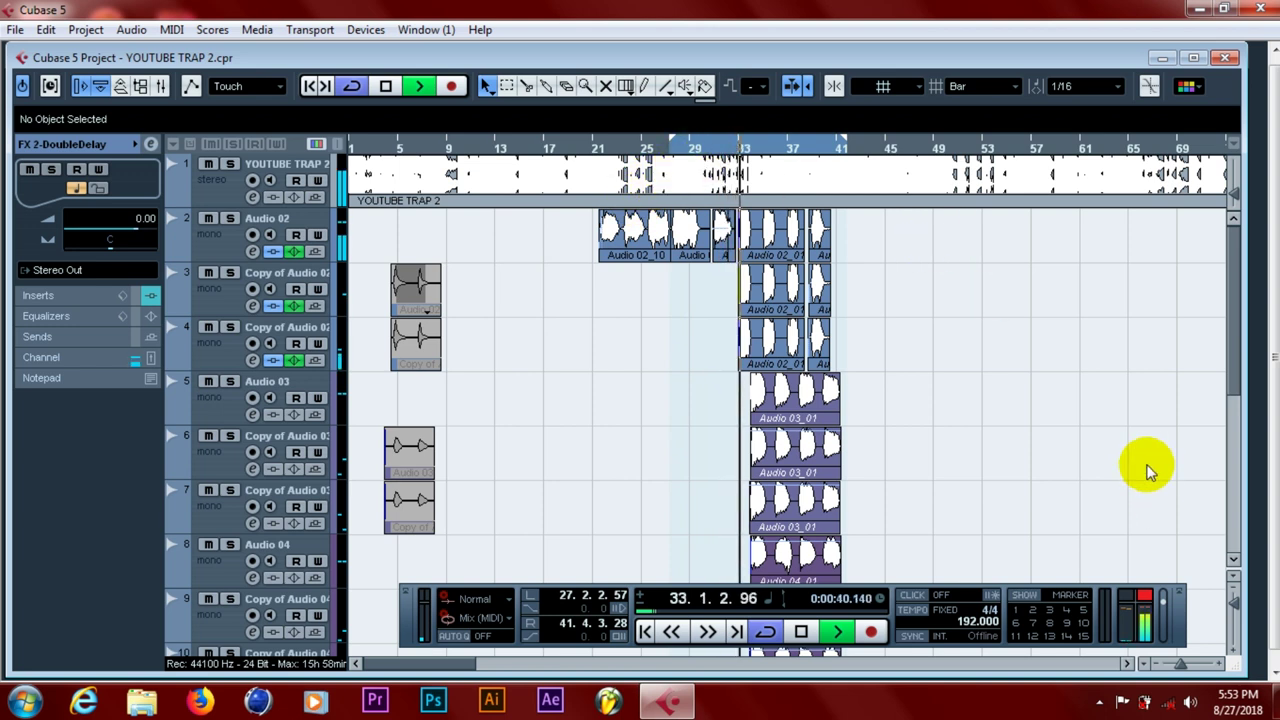
pyautogui.click(1220, 663)
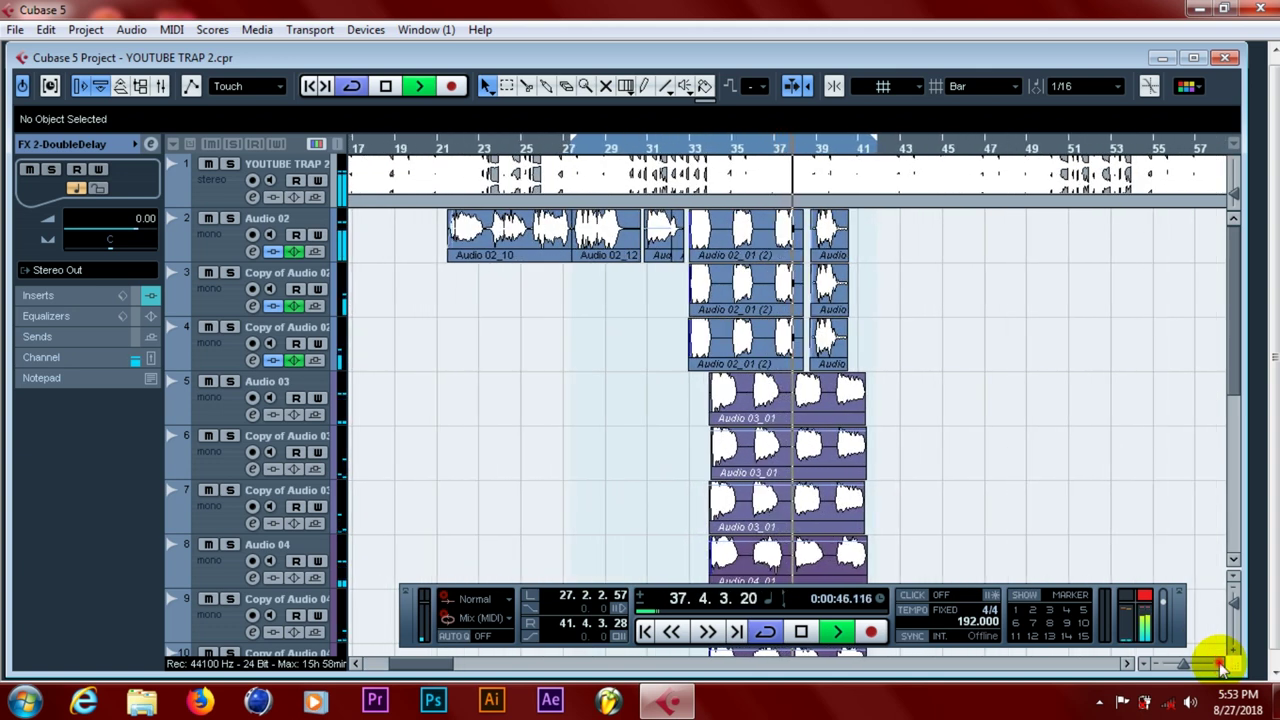
pyautogui.click(1220, 663)
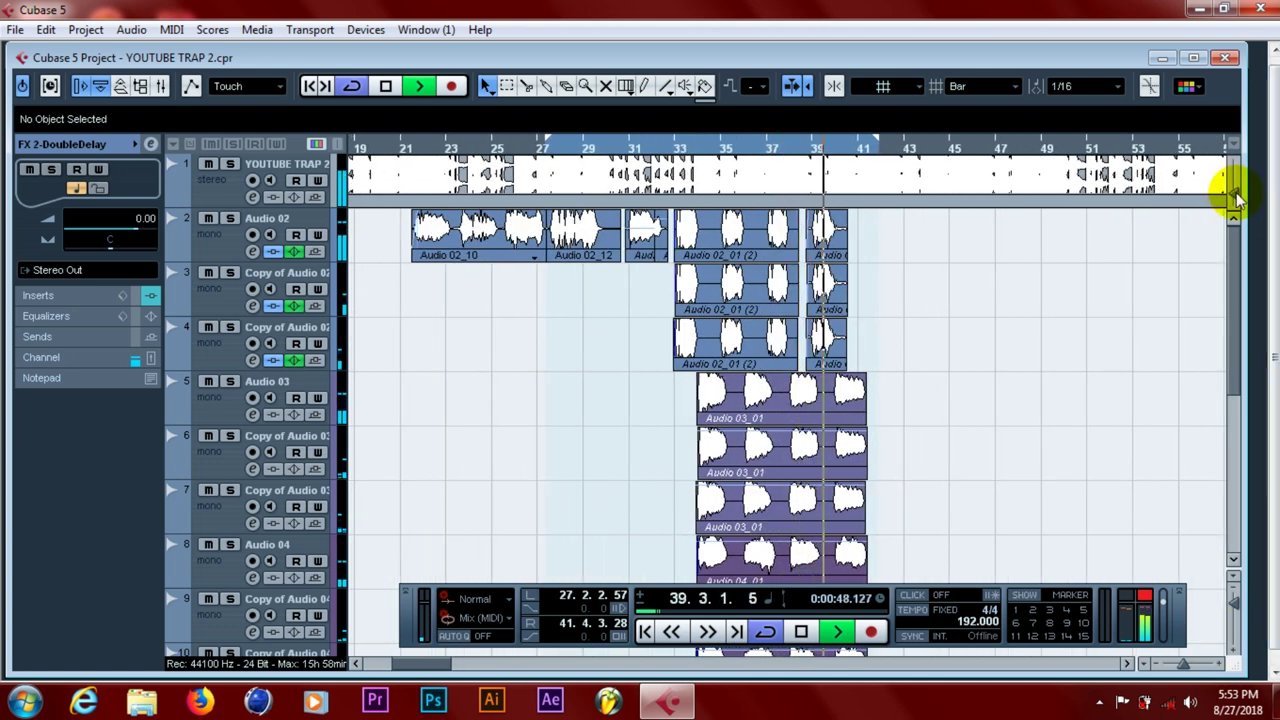
pyautogui.moveTo(1236, 193); pyautogui.dragTo(1237, 199)
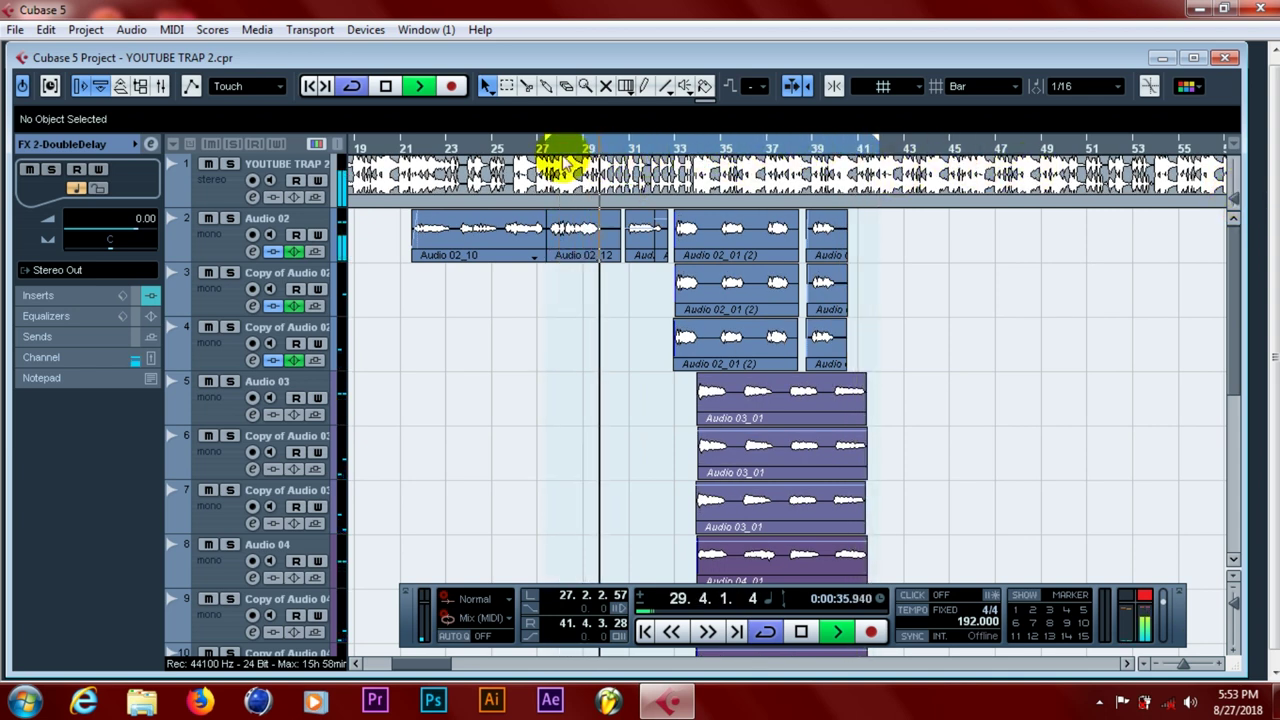
# Try the cycle's left locator at 21.2.1.30, return it to 27.2.2.71, and save the project with playback stopped
pyautogui.click(406, 148)
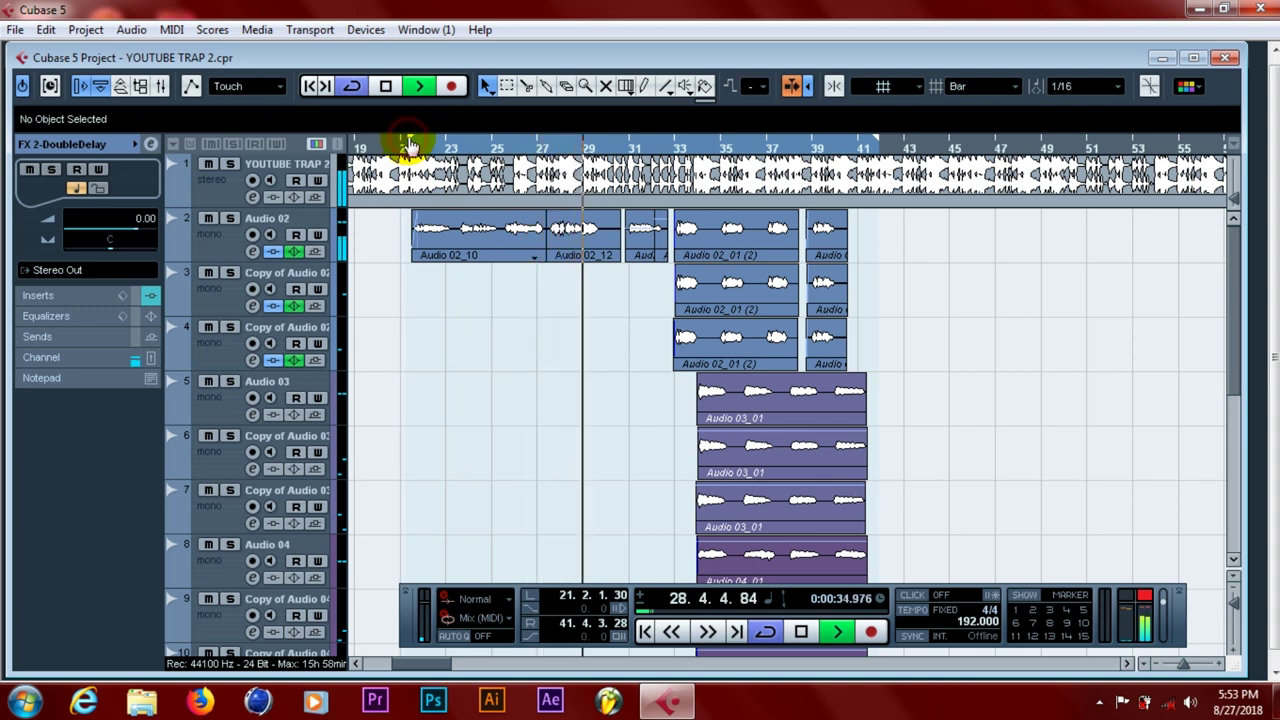
pyautogui.keyDown('ctrl'); pyautogui.click(548, 152); pyautogui.keyUp('ctrl')
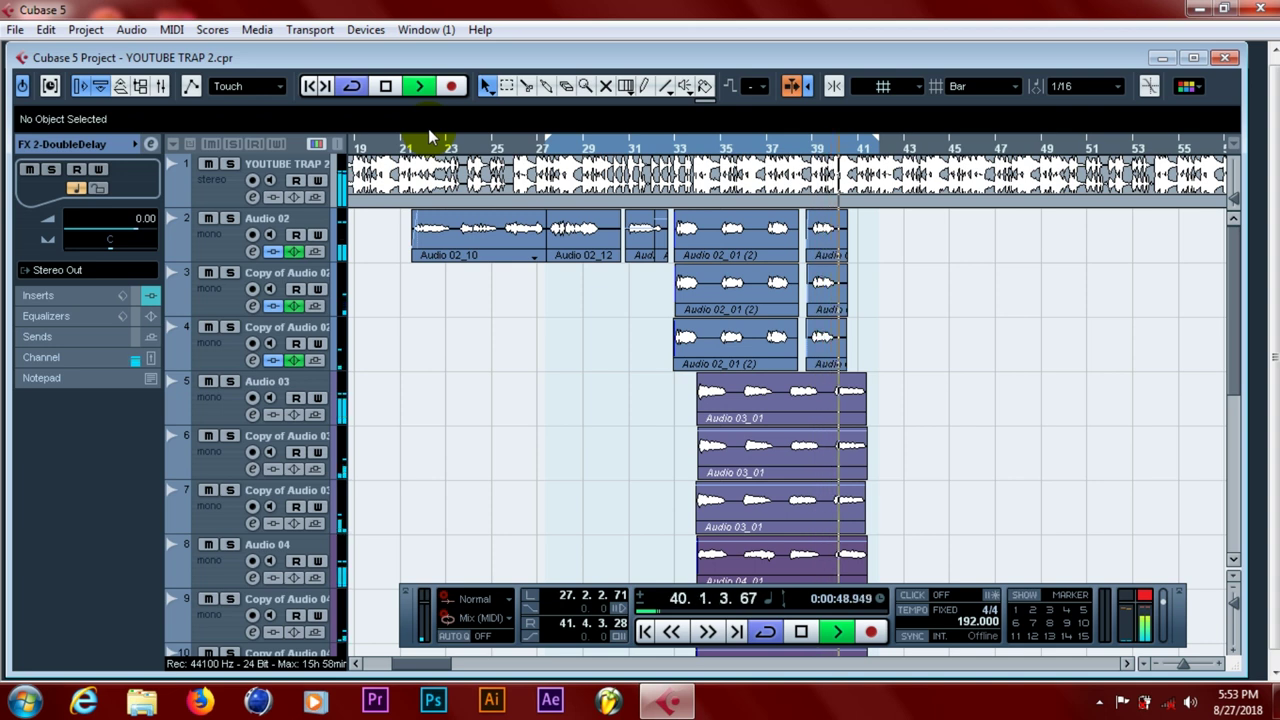
pyautogui.press('space')
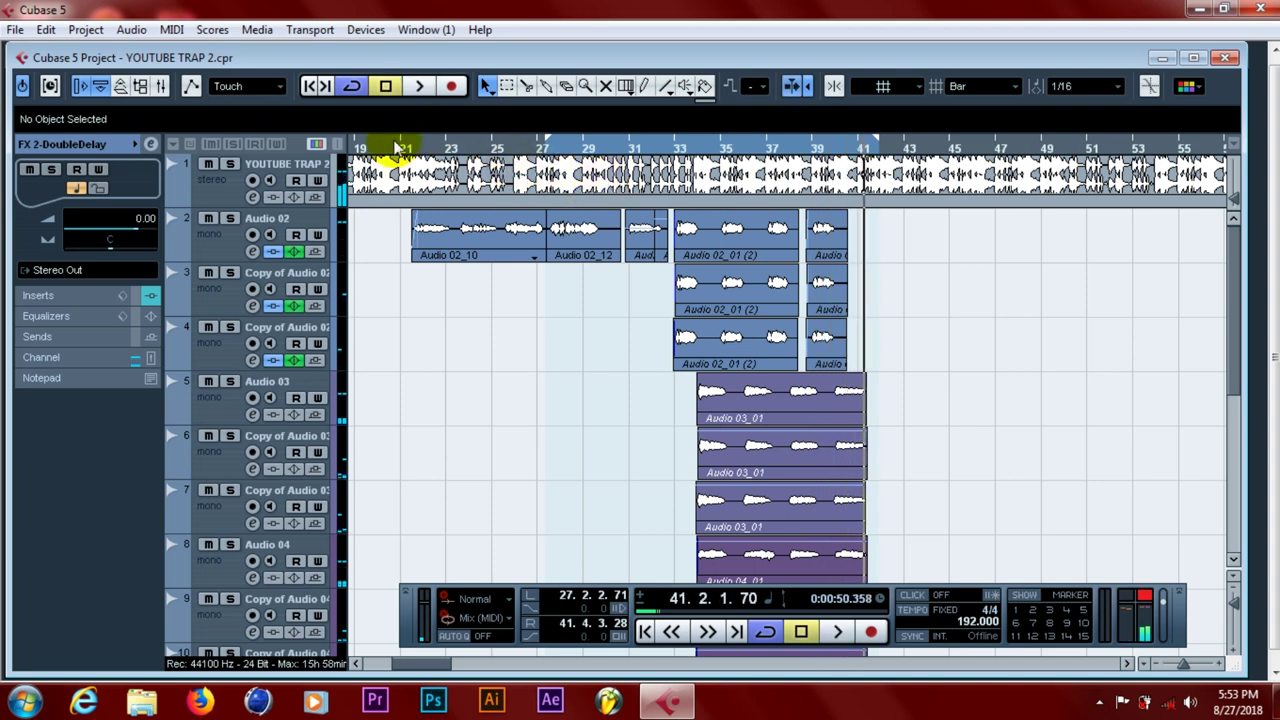
pyautogui.click(14, 30)
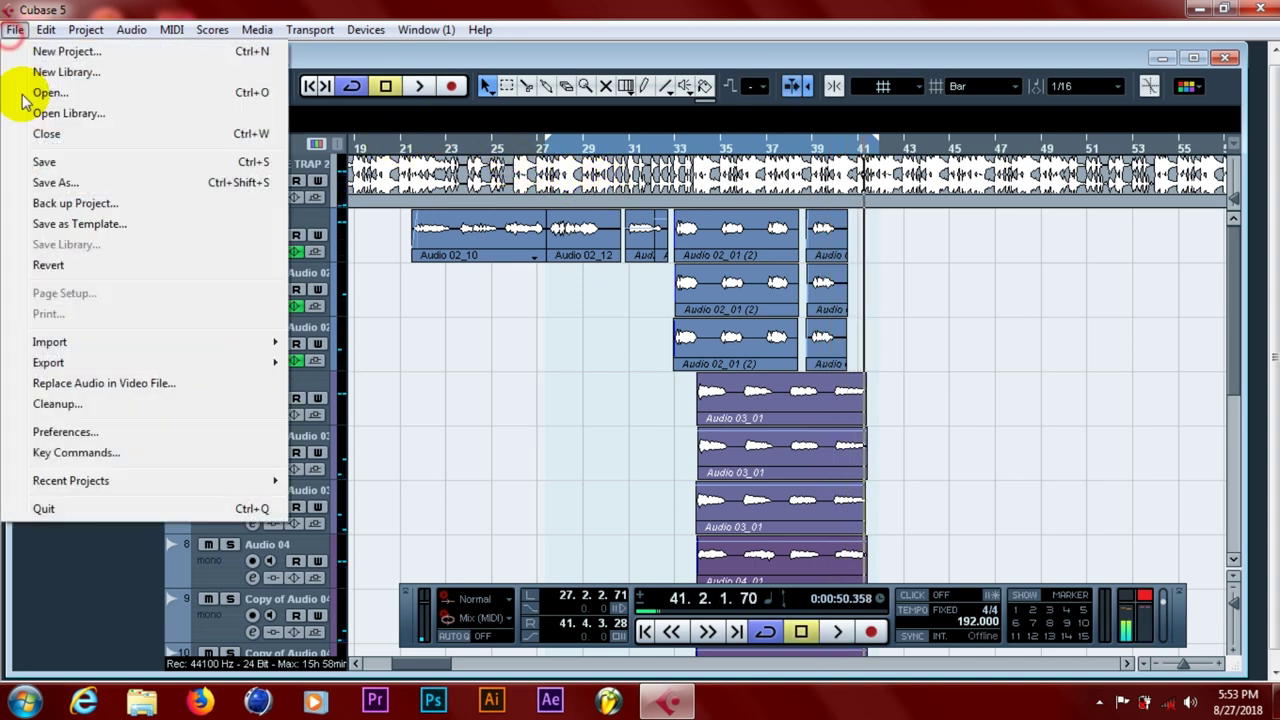
pyautogui.click(40, 165)
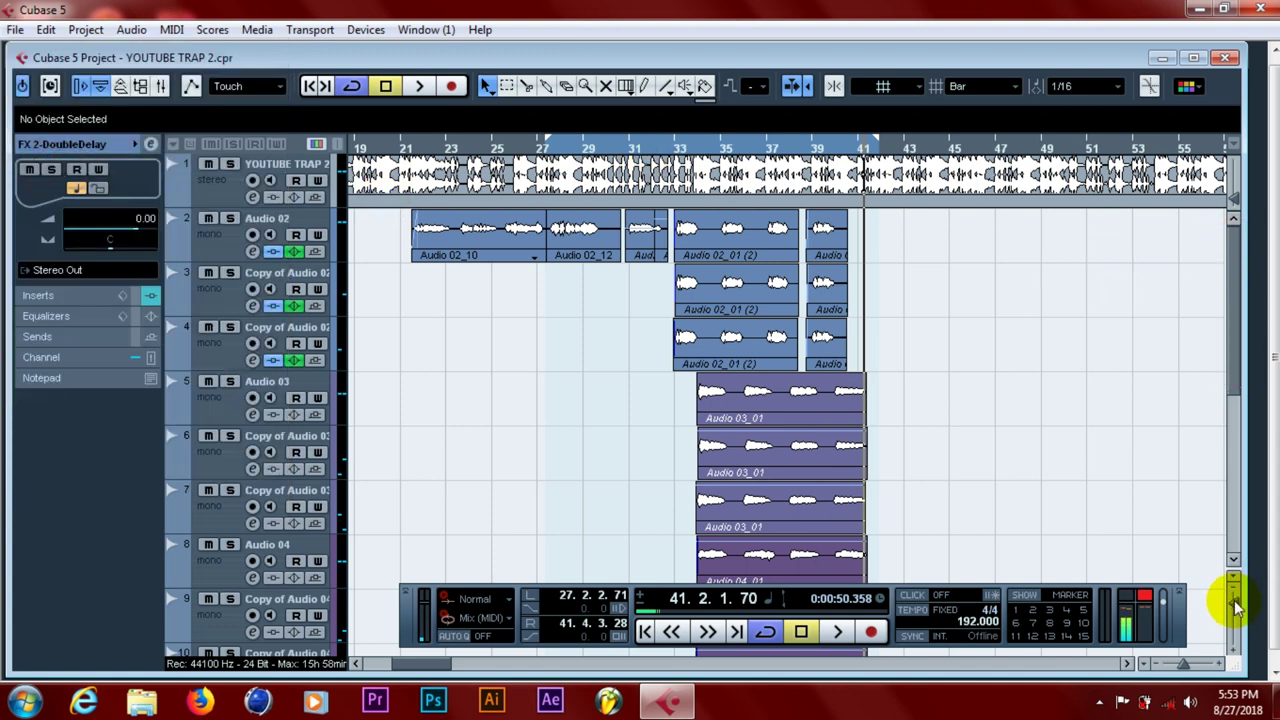
# Make the tracks slightly taller and select the Group 1 track
pyautogui.moveTo(1235, 602); pyautogui.dragTo(1237, 603)
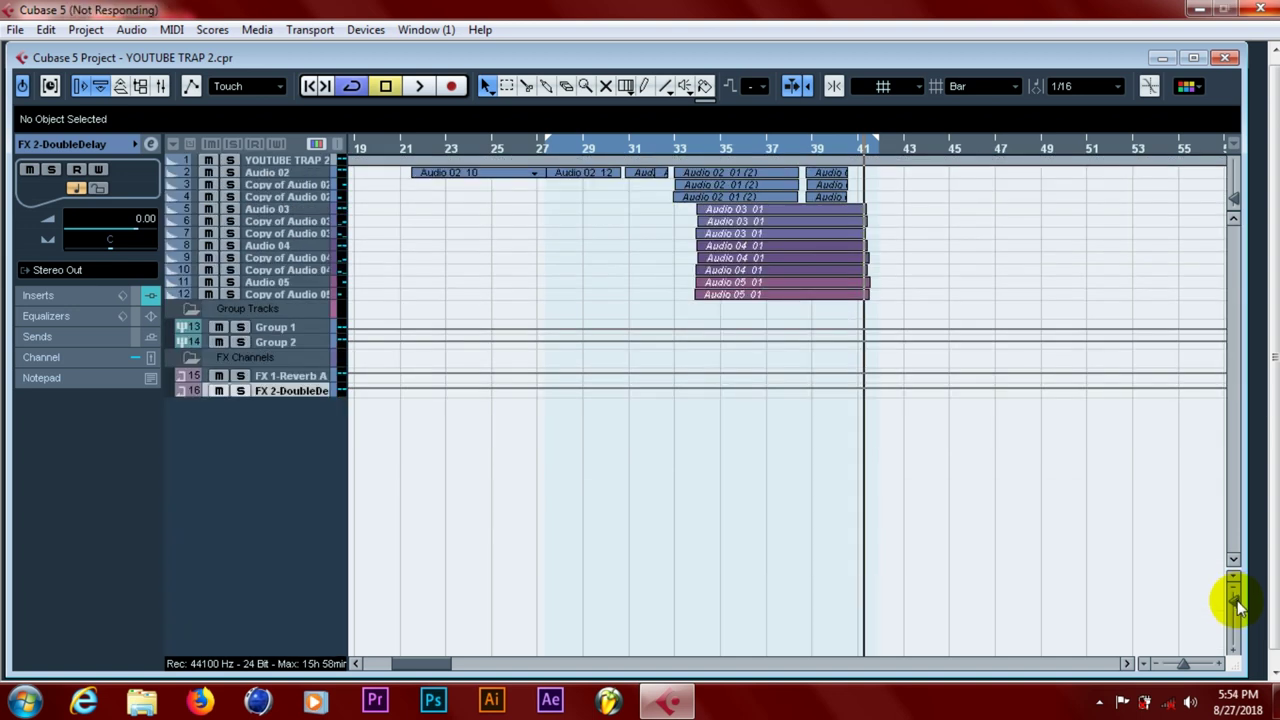
pyautogui.moveTo(1236, 602); pyautogui.dragTo(1238, 607)
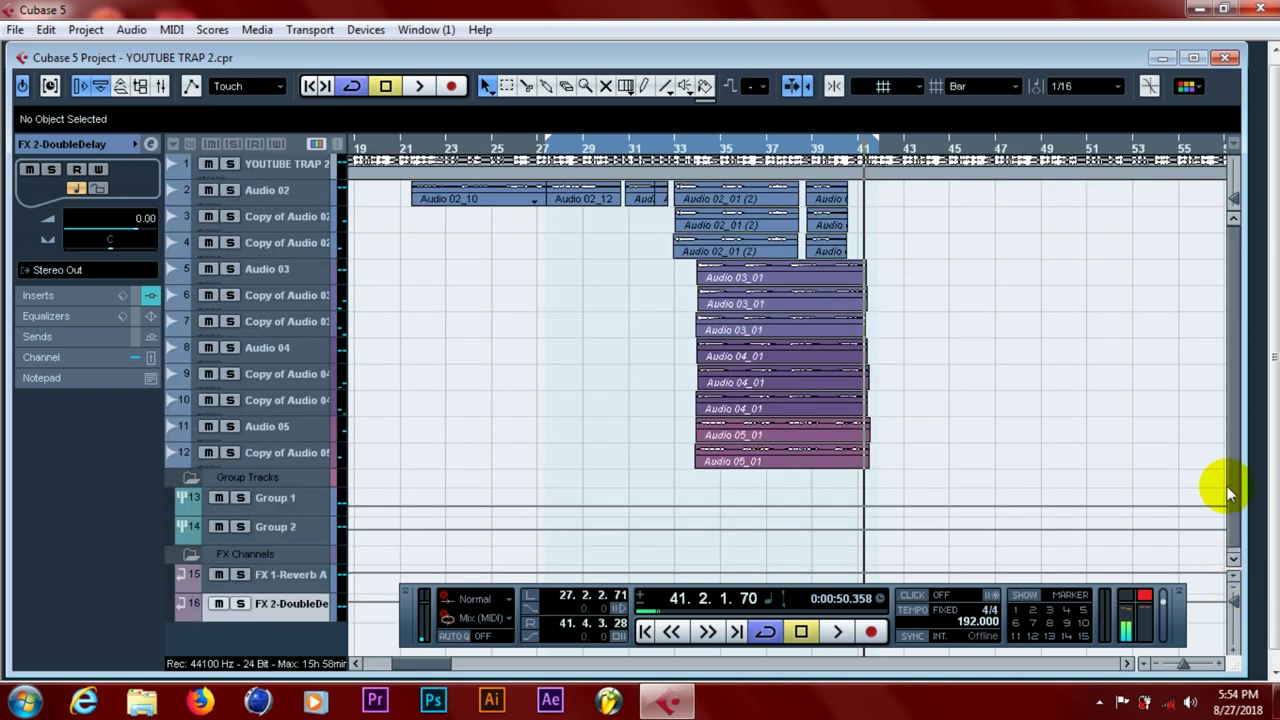
pyautogui.click(1233, 602)
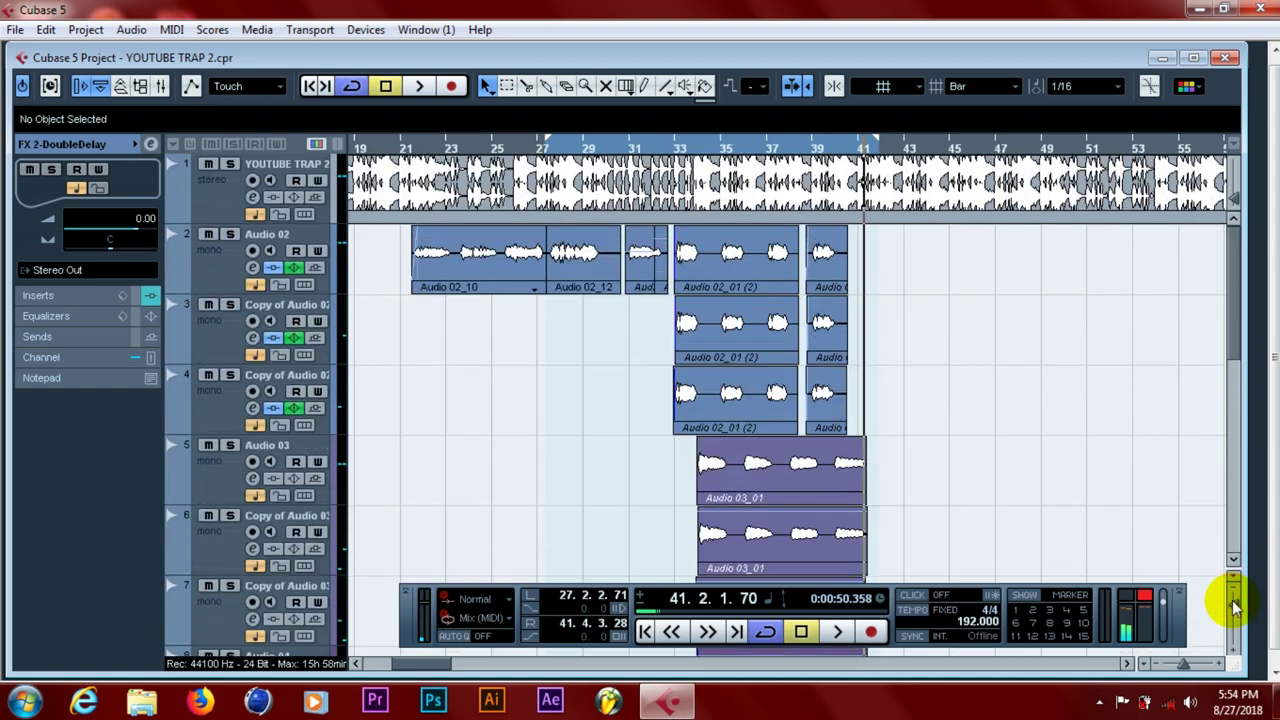
pyautogui.moveTo(1234, 280); pyautogui.dragTo(1224, 449)
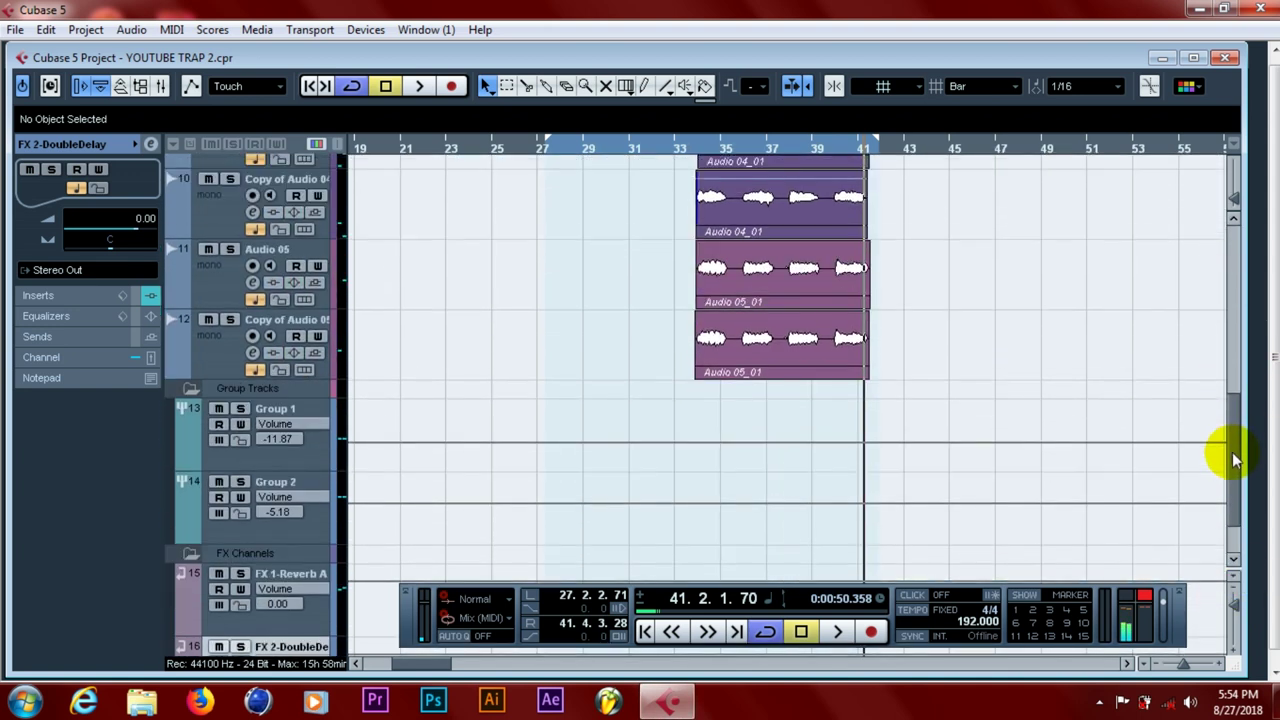
pyautogui.click(320, 424)
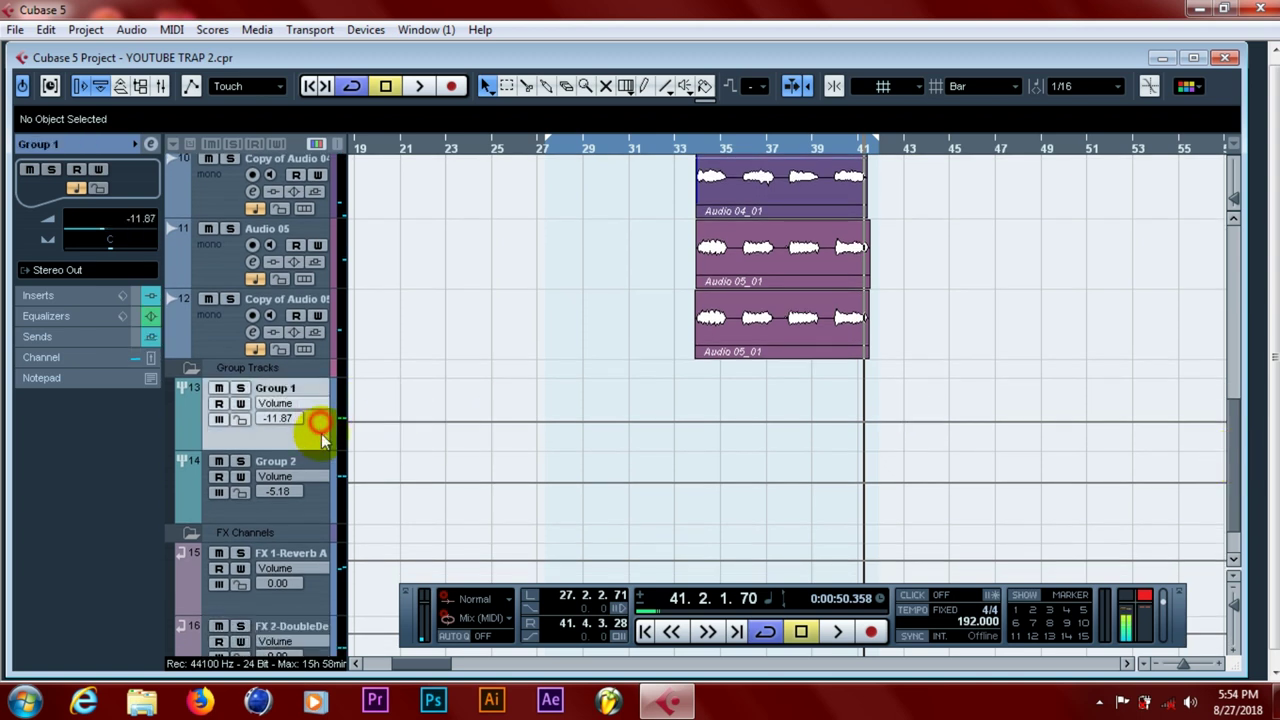
# Select the Group 2 track, set the cycle's left locator to 33.4.3.99, and play from about bar 34
pyautogui.click(306, 490)
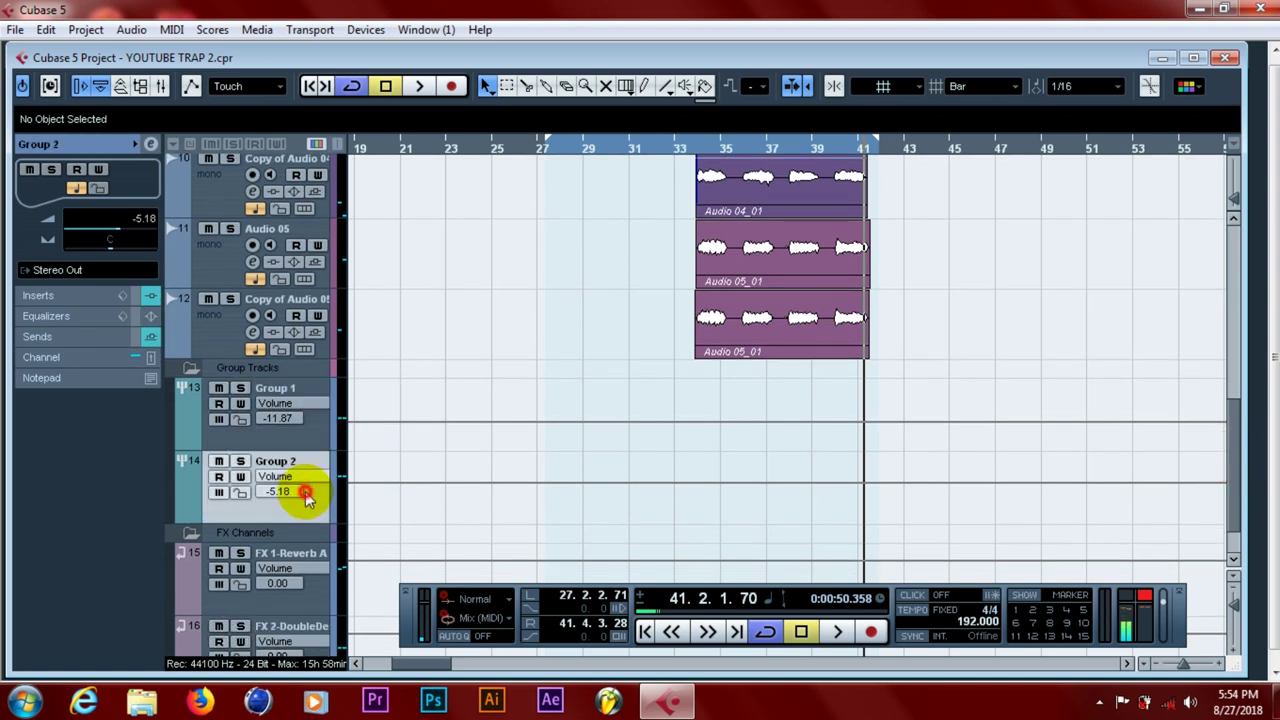
pyautogui.click(708, 148)
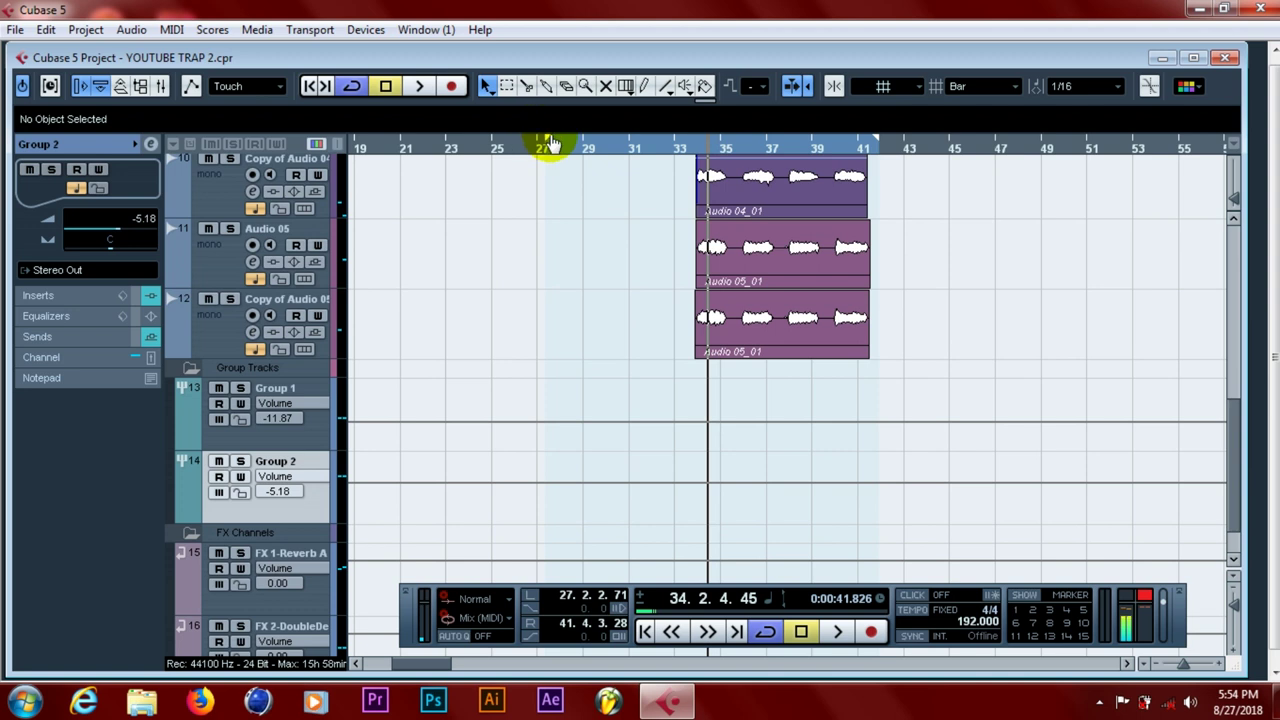
pyautogui.keyDown('ctrl'); pyautogui.click(698, 150); pyautogui.keyUp('ctrl')
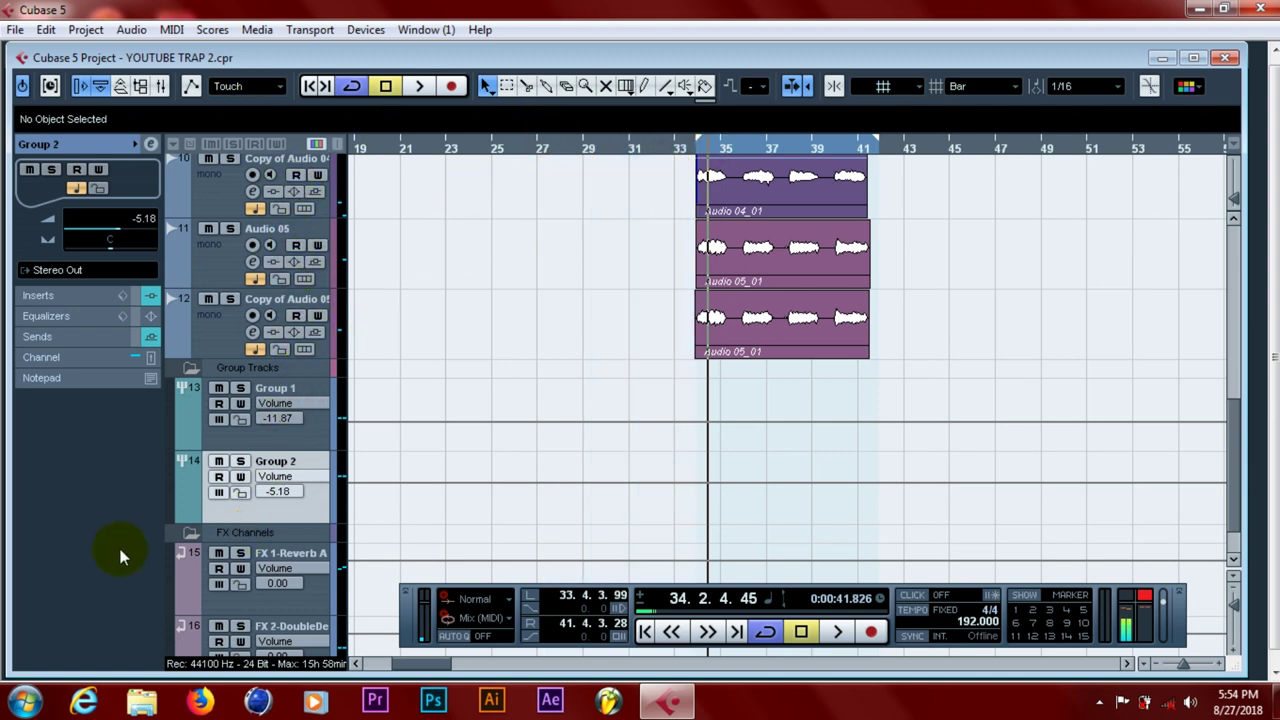
pyautogui.press('space')
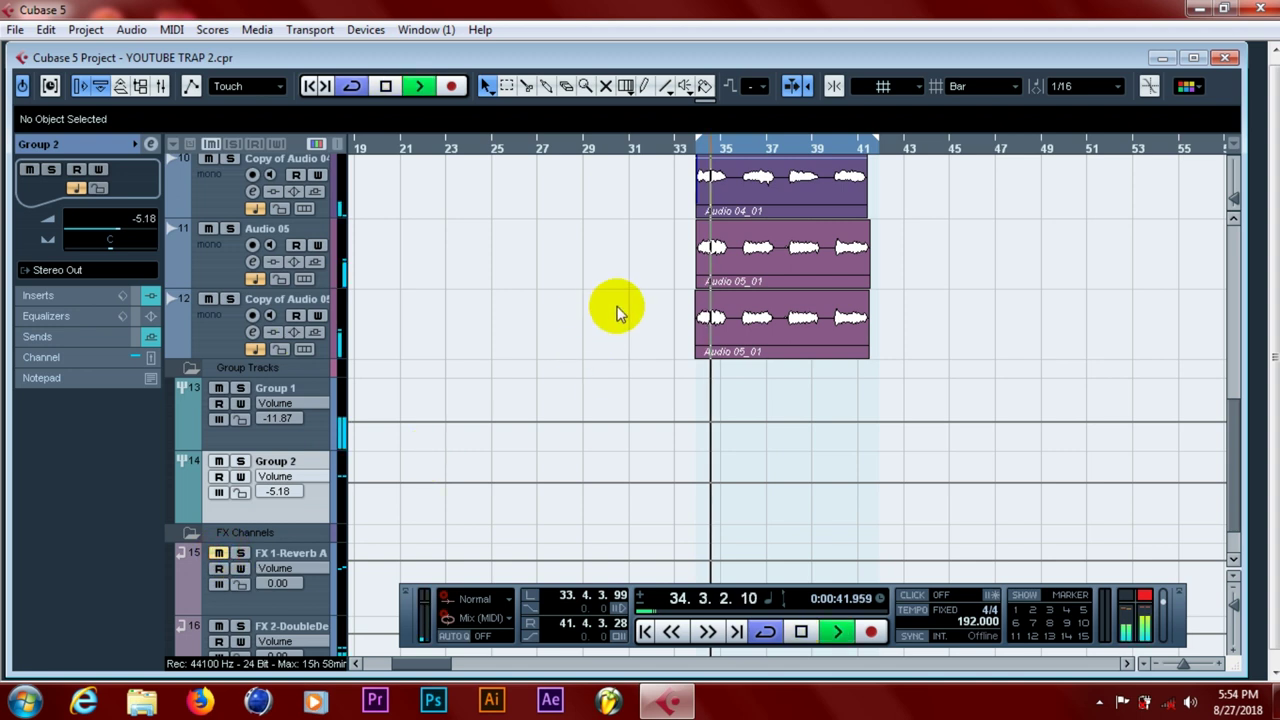
# Mute Group 2 during playback, look through the tracks while the cycle loops, and stop playback
pyautogui.click(218, 461)
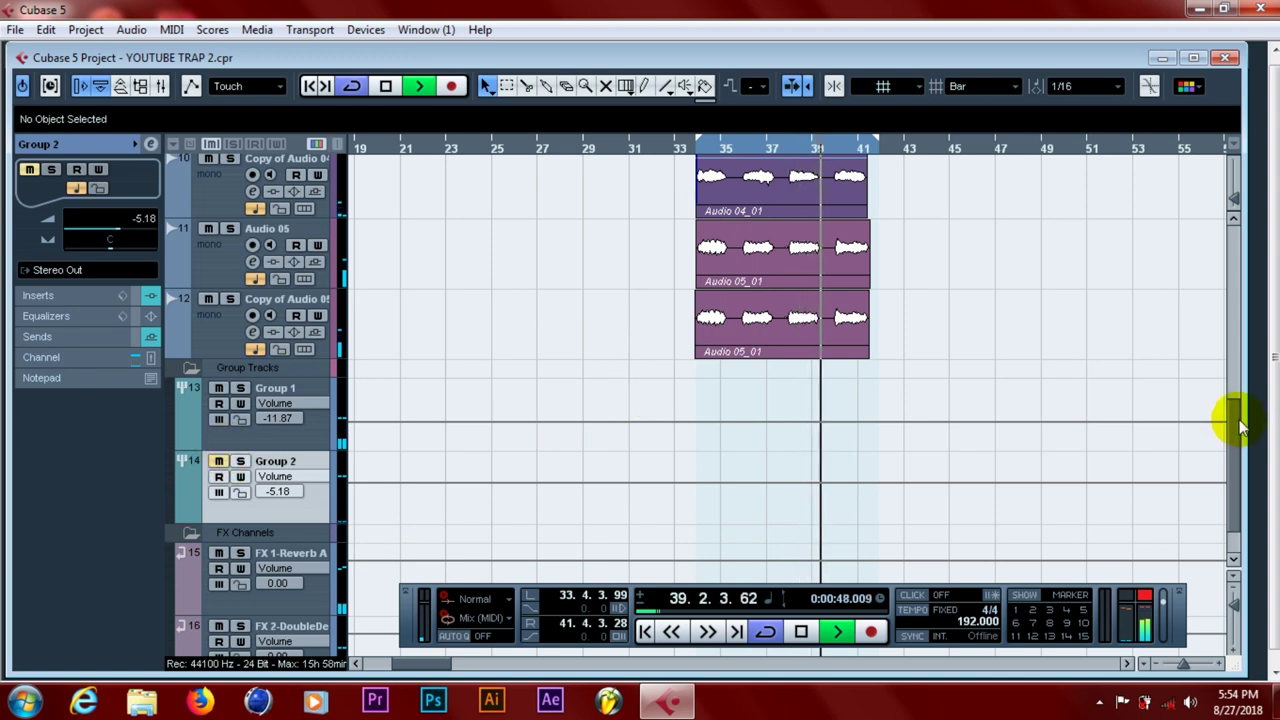
pyautogui.moveTo(1234, 420); pyautogui.dragTo(1234, 214)
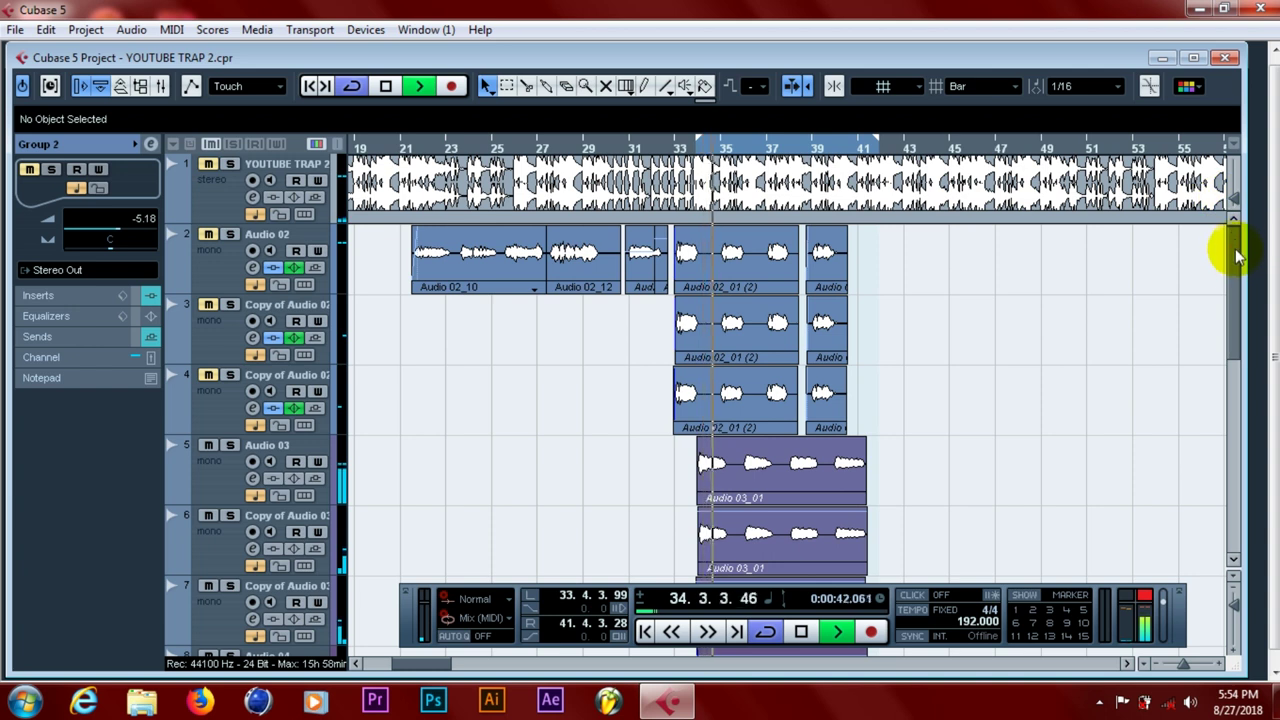
pyautogui.moveTo(1231, 251); pyautogui.dragTo(1241, 441)
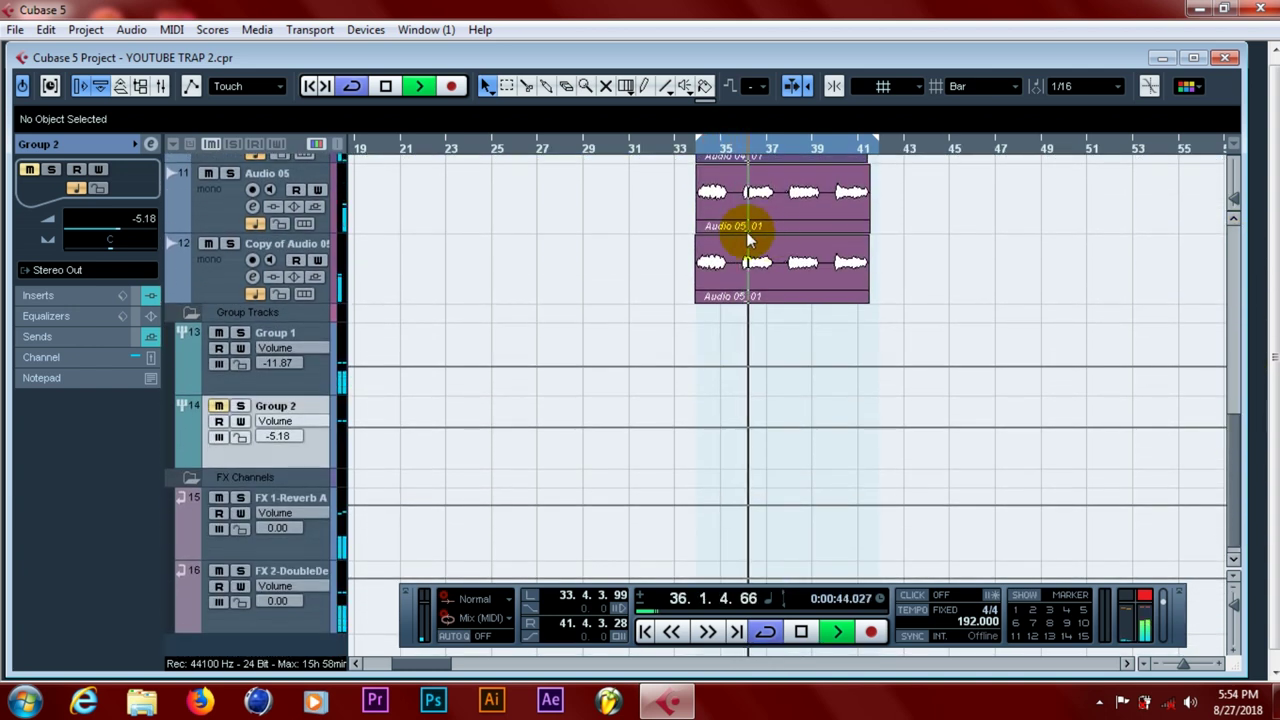
pyautogui.press('space')
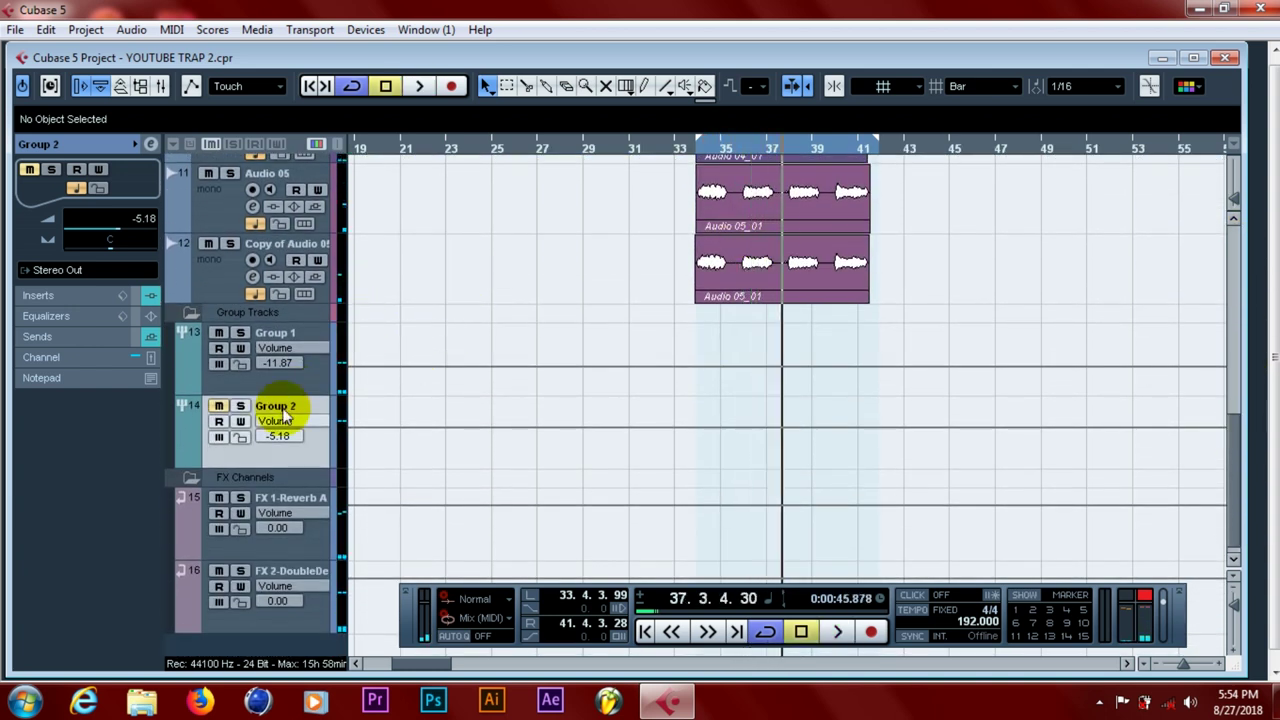
# Review Group 1's channel settings, switching its FX 1-Reverb A and FX 2-DoubleDelay sends off and back on
pyautogui.click(301, 371)
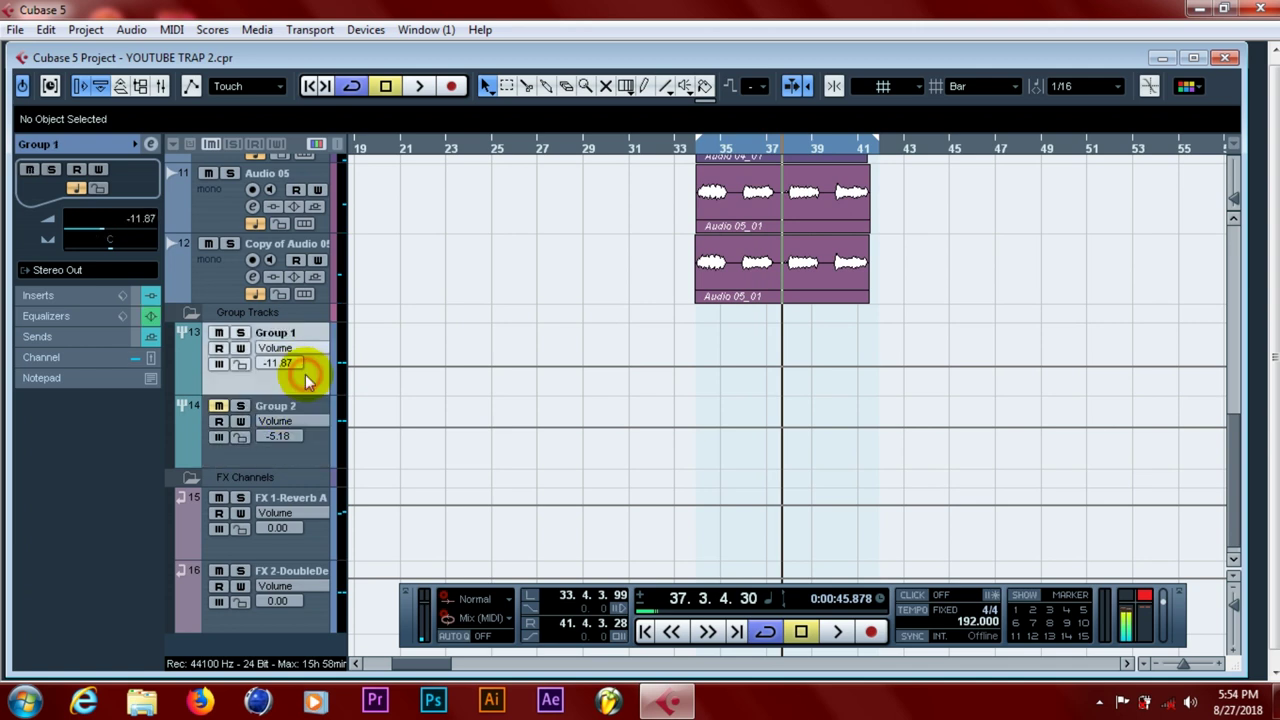
pyautogui.click(152, 145)
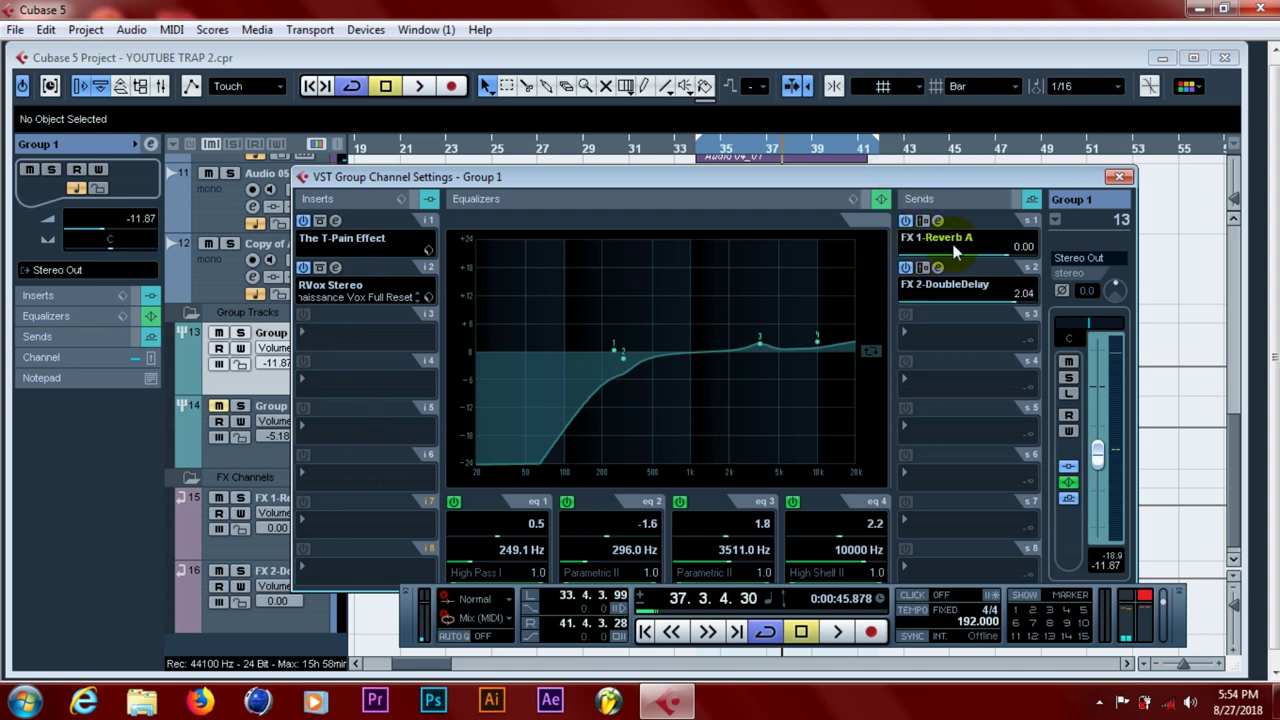
pyautogui.click(906, 220)
pyautogui.click(905, 268)
pyautogui.click(905, 269)
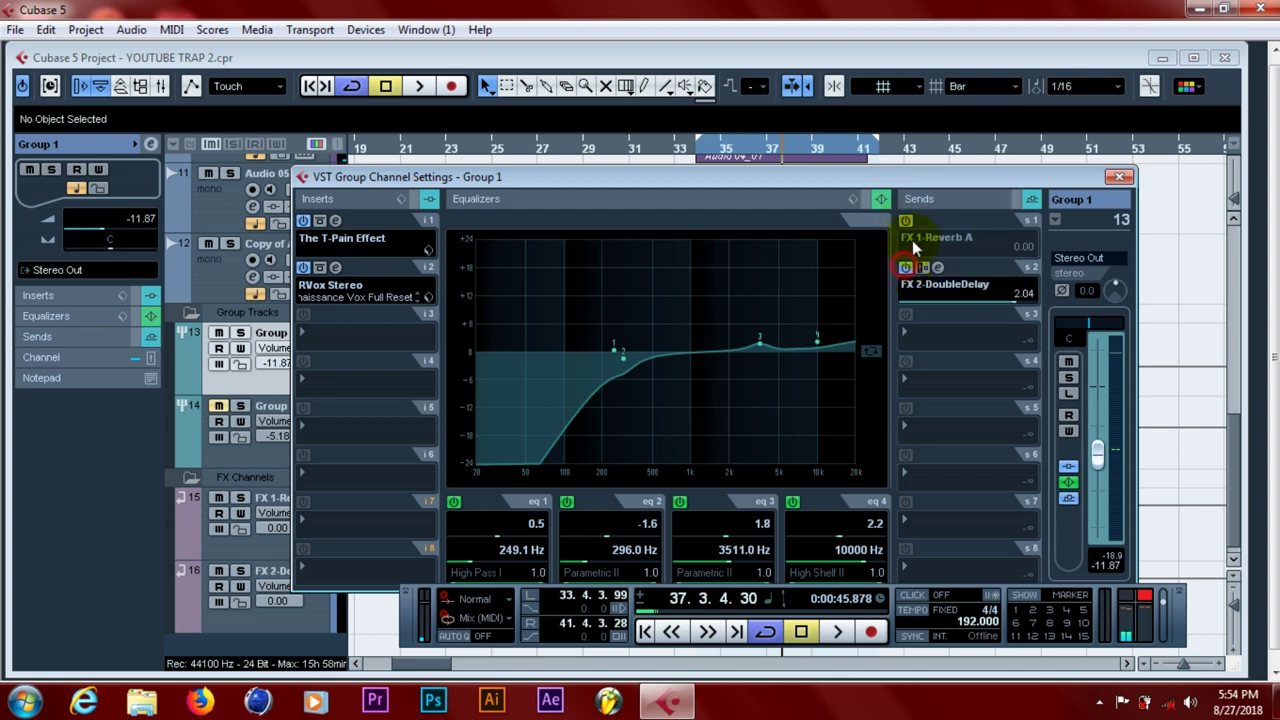
pyautogui.click(906, 221)
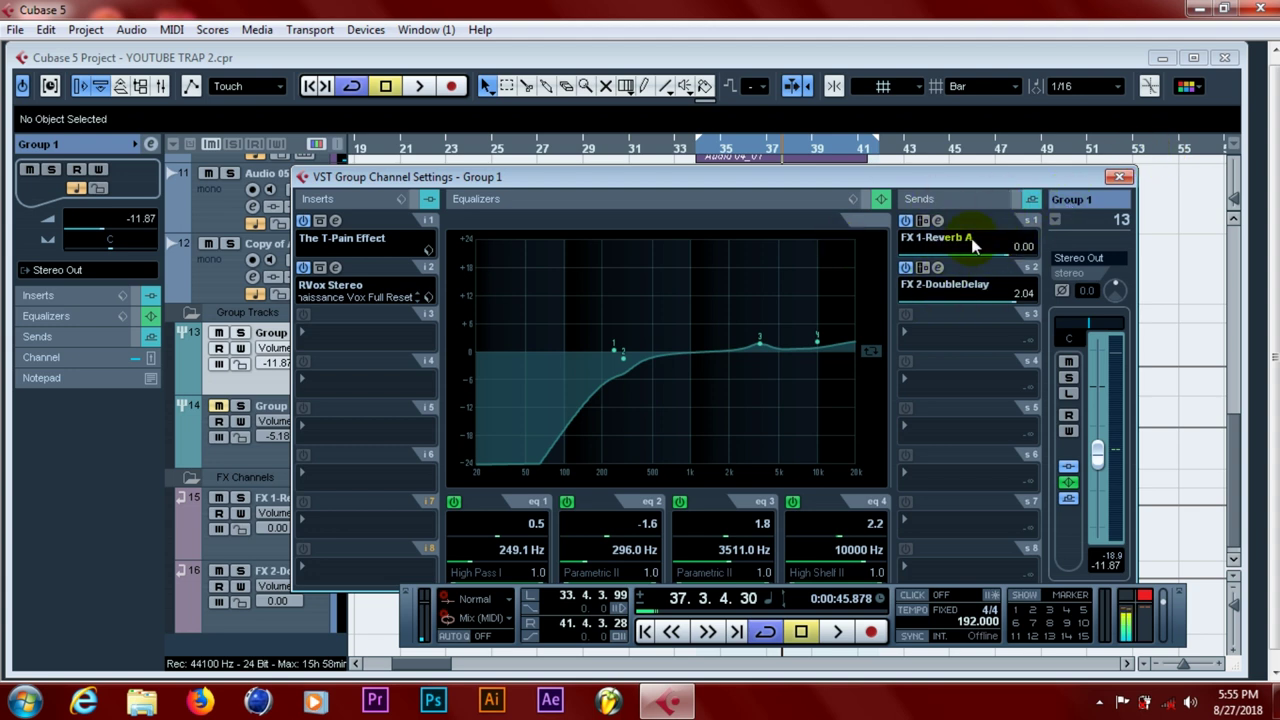
pyautogui.click(1118, 178)
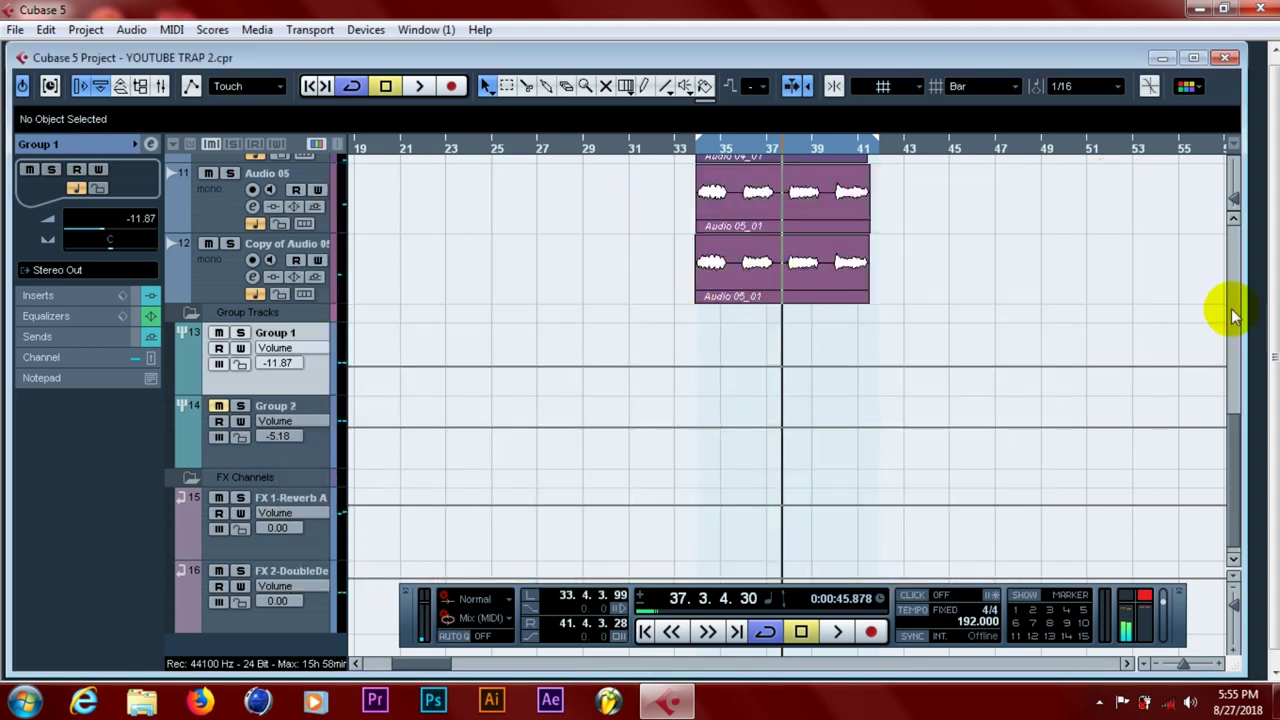
# Add a stereo FX channel track with the Reverb A effect below the FX 2-DoubleDelay track
pyautogui.moveTo(1238, 448); pyautogui.dragTo(1245, 507)
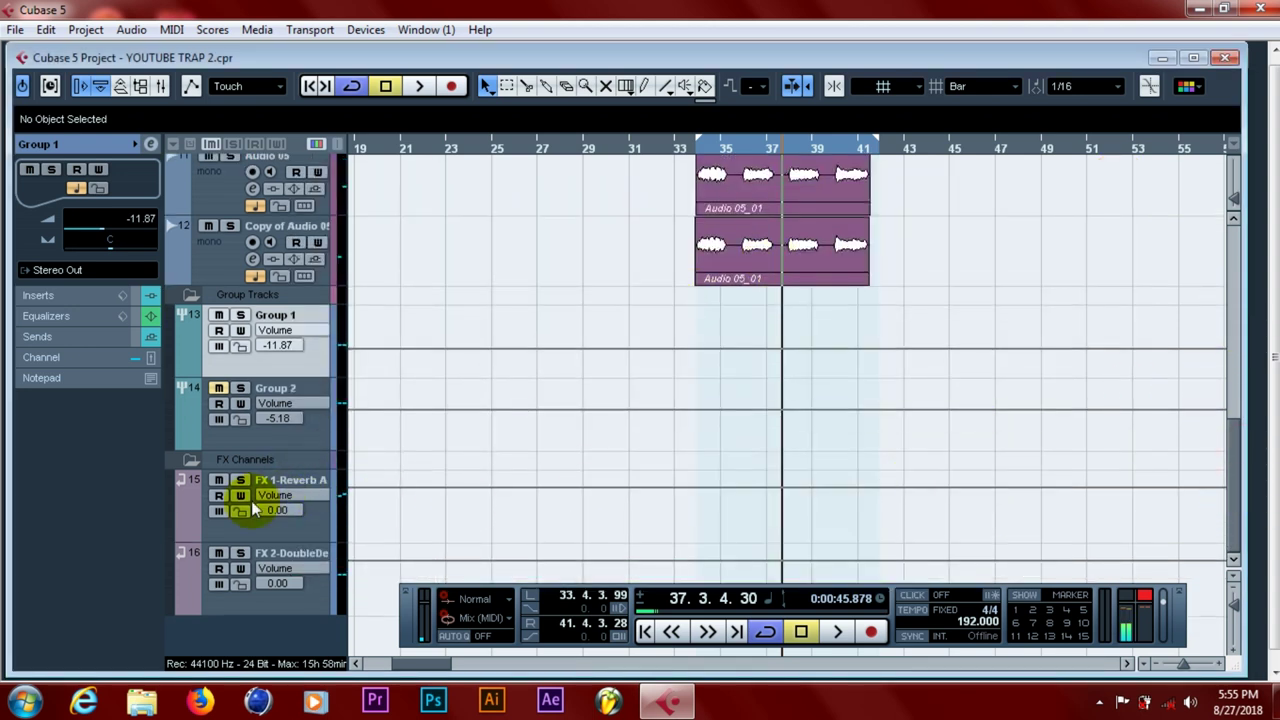
pyautogui.click(312, 530)
pyautogui.click(305, 588)
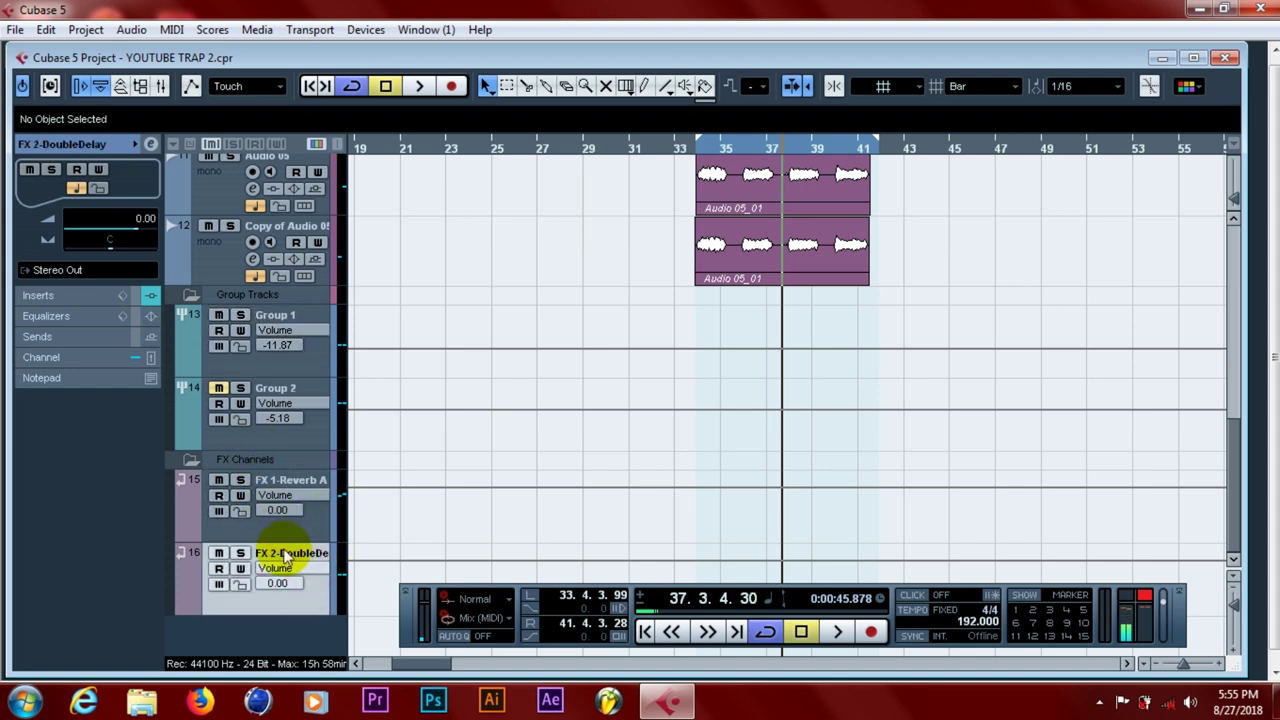
pyautogui.rightClick(281, 633)
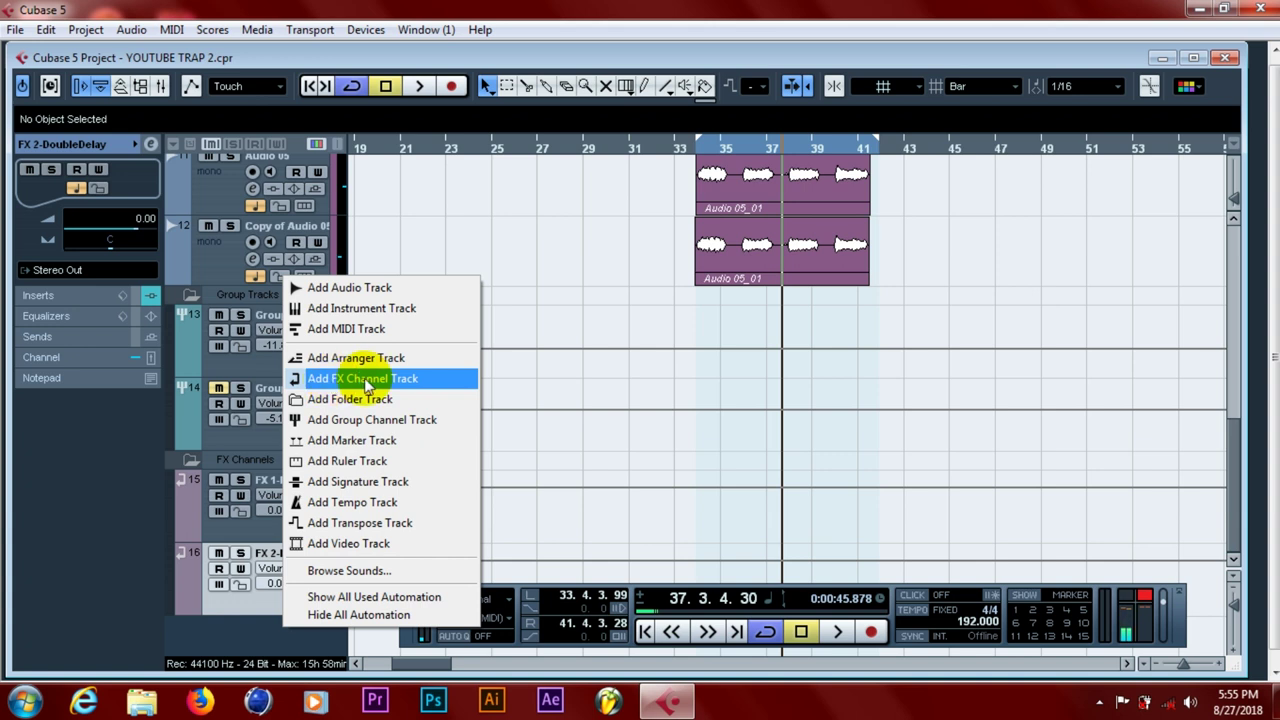
pyautogui.click(366, 384)
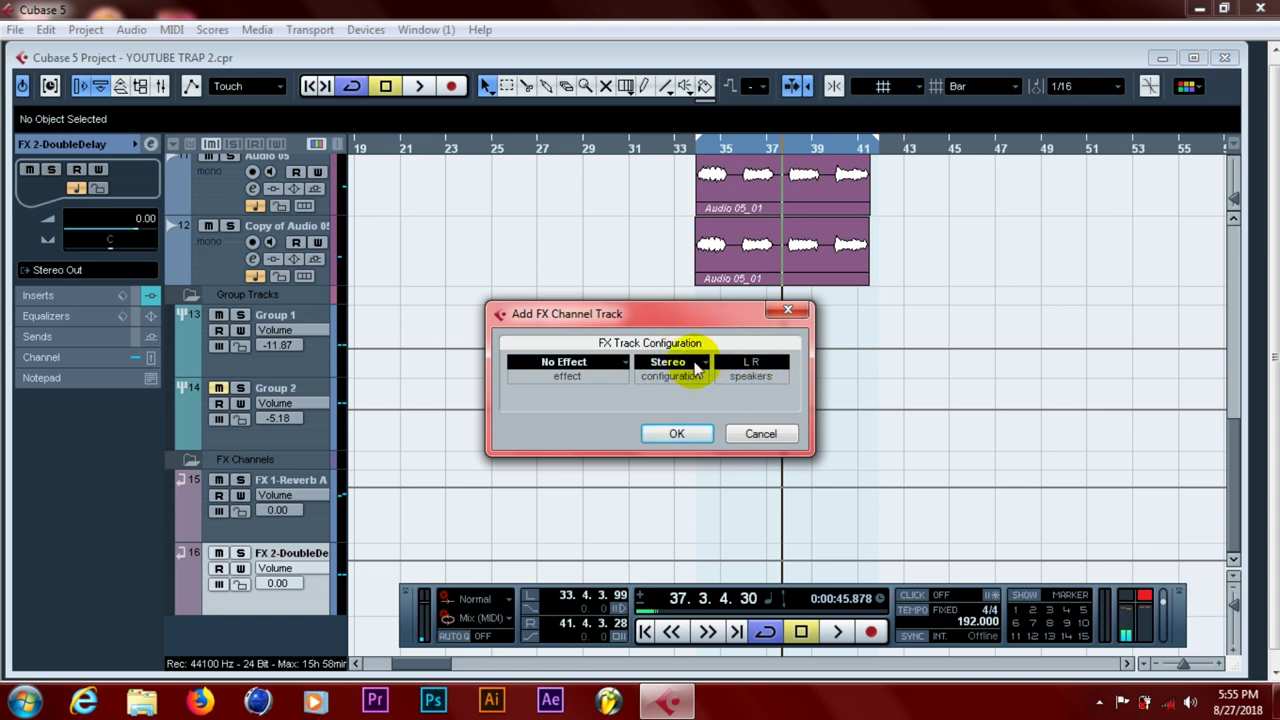
pyautogui.click(621, 362)
pyautogui.click(499, 361)
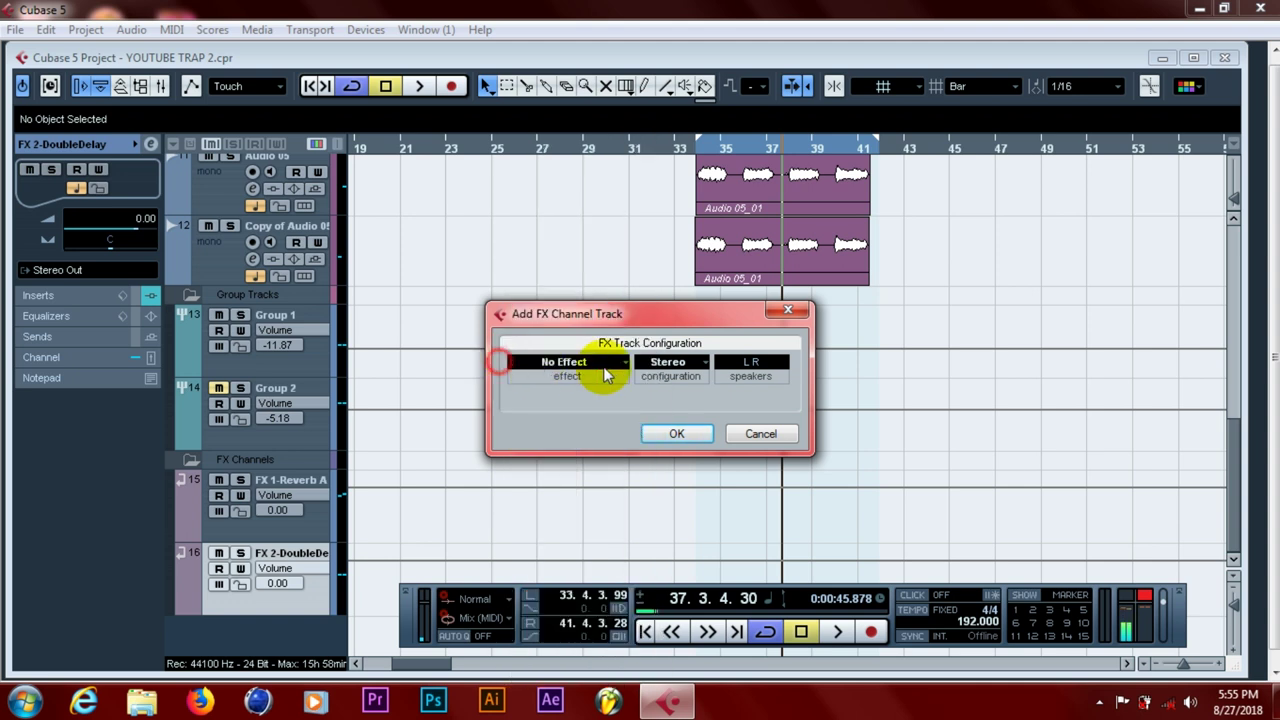
pyautogui.click(614, 364)
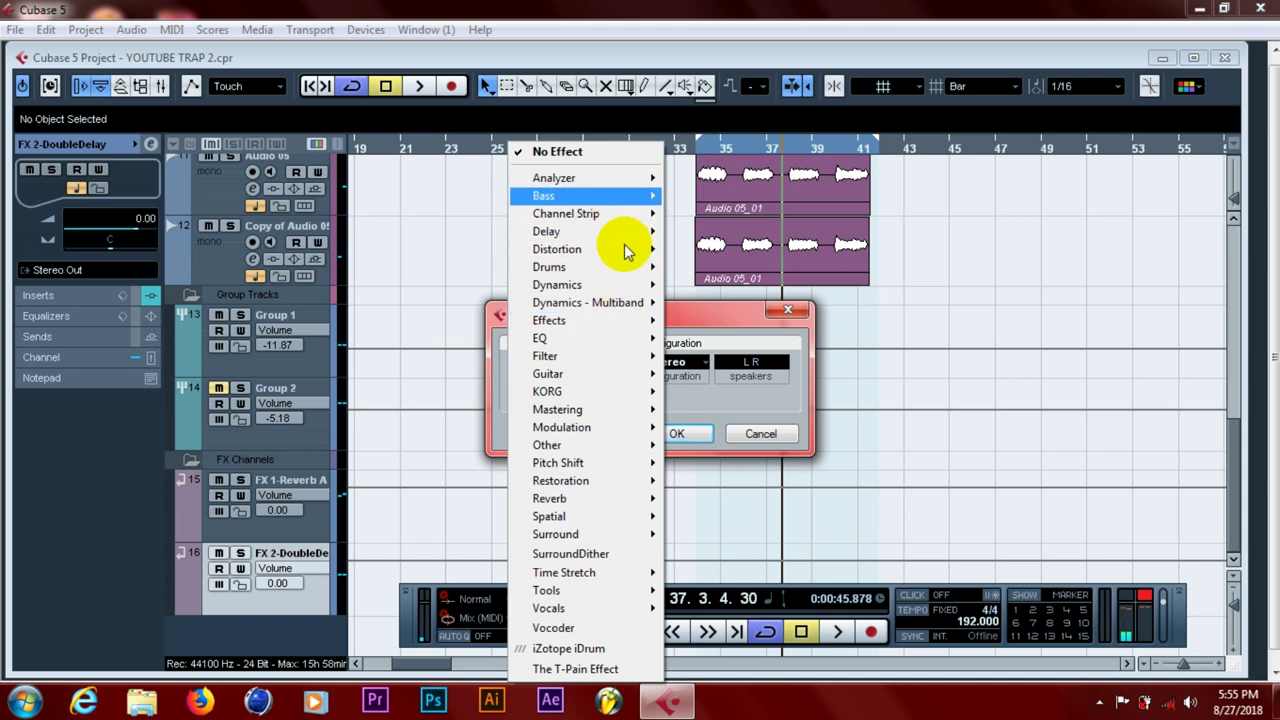
pyautogui.moveTo(617, 500)
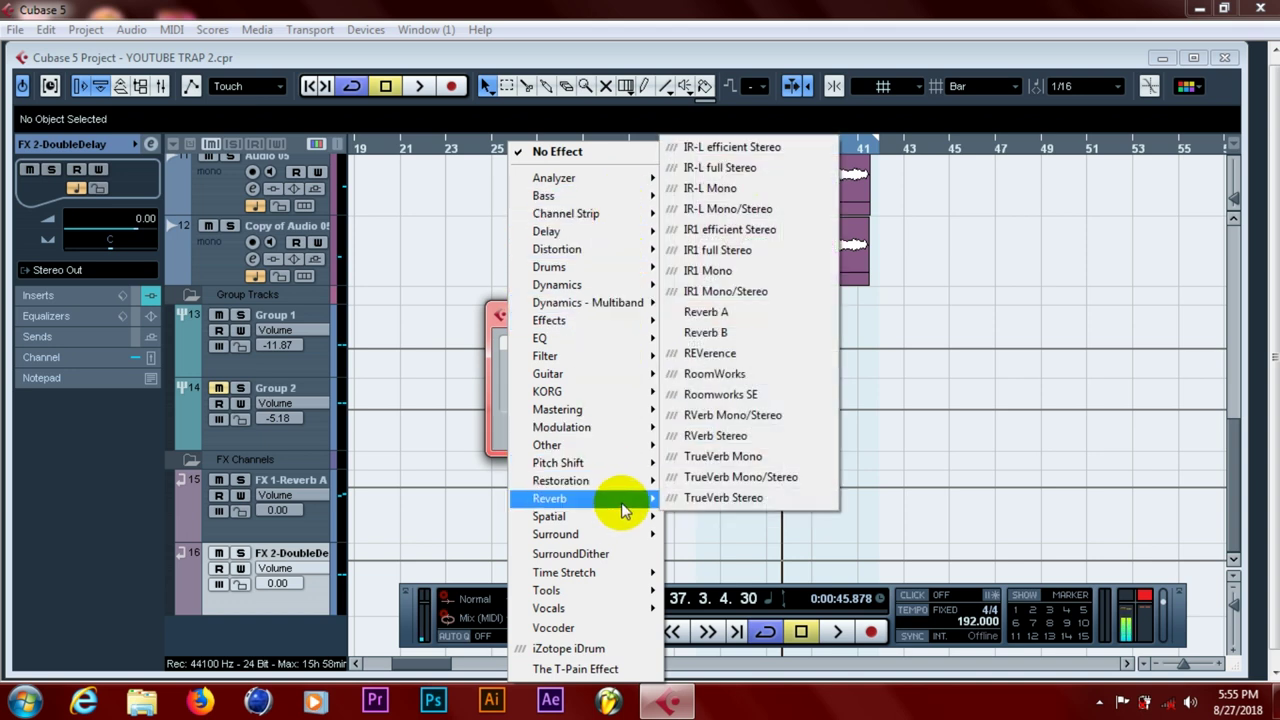
pyautogui.click(703, 312)
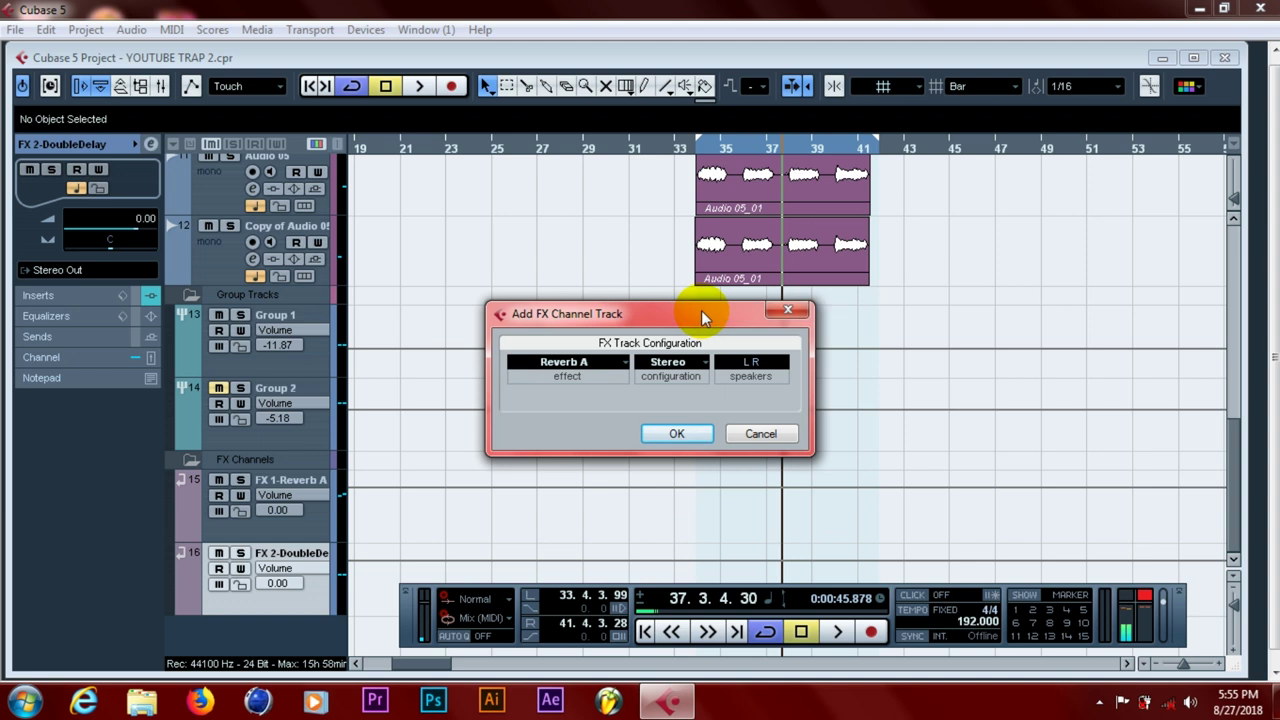
pyautogui.click(660, 429)
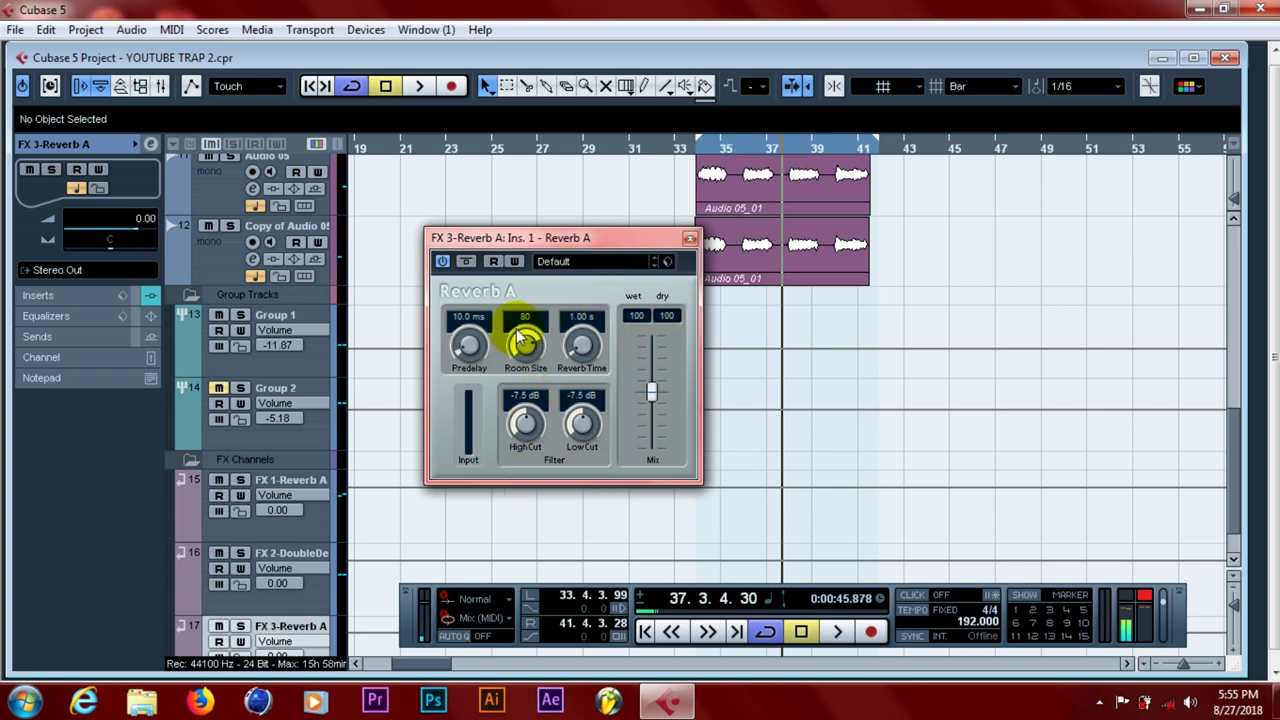
# Lower the wet mix of the new FX 3 channel's Reverb A to 20
pyautogui.moveTo(511, 238); pyautogui.dragTo(491, 276)
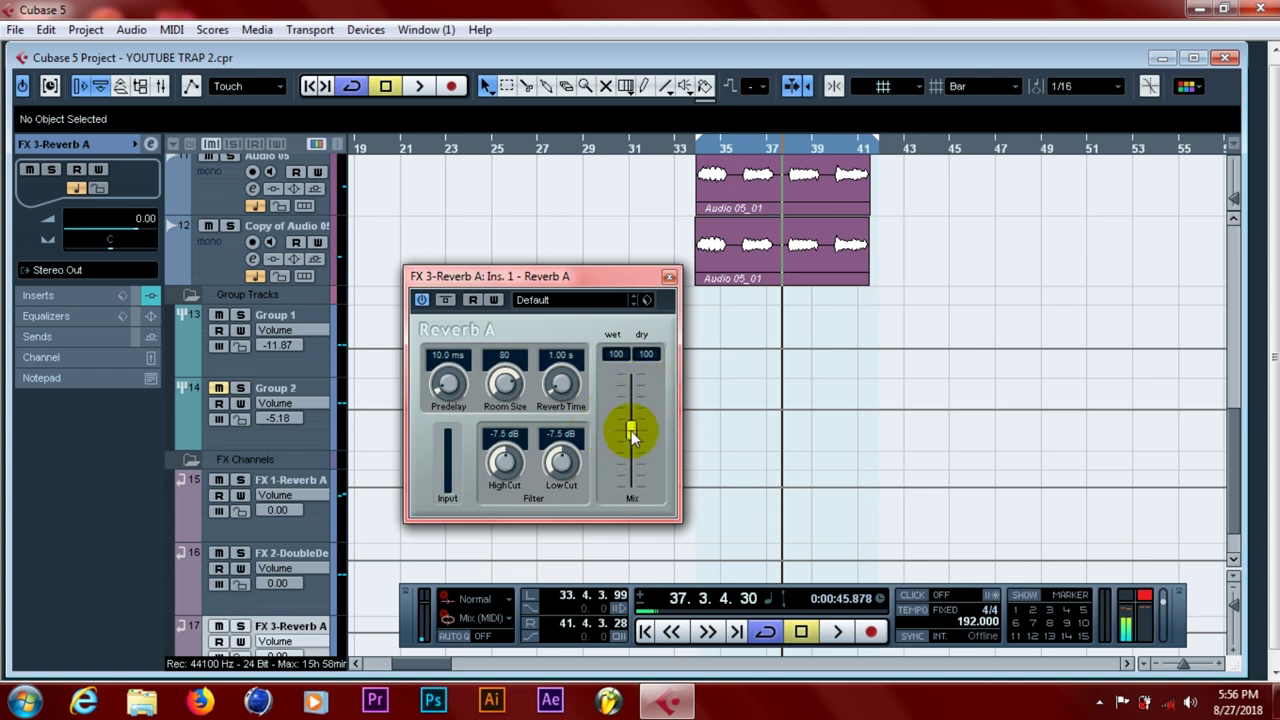
pyautogui.moveTo(635, 425); pyautogui.dragTo(631, 391)
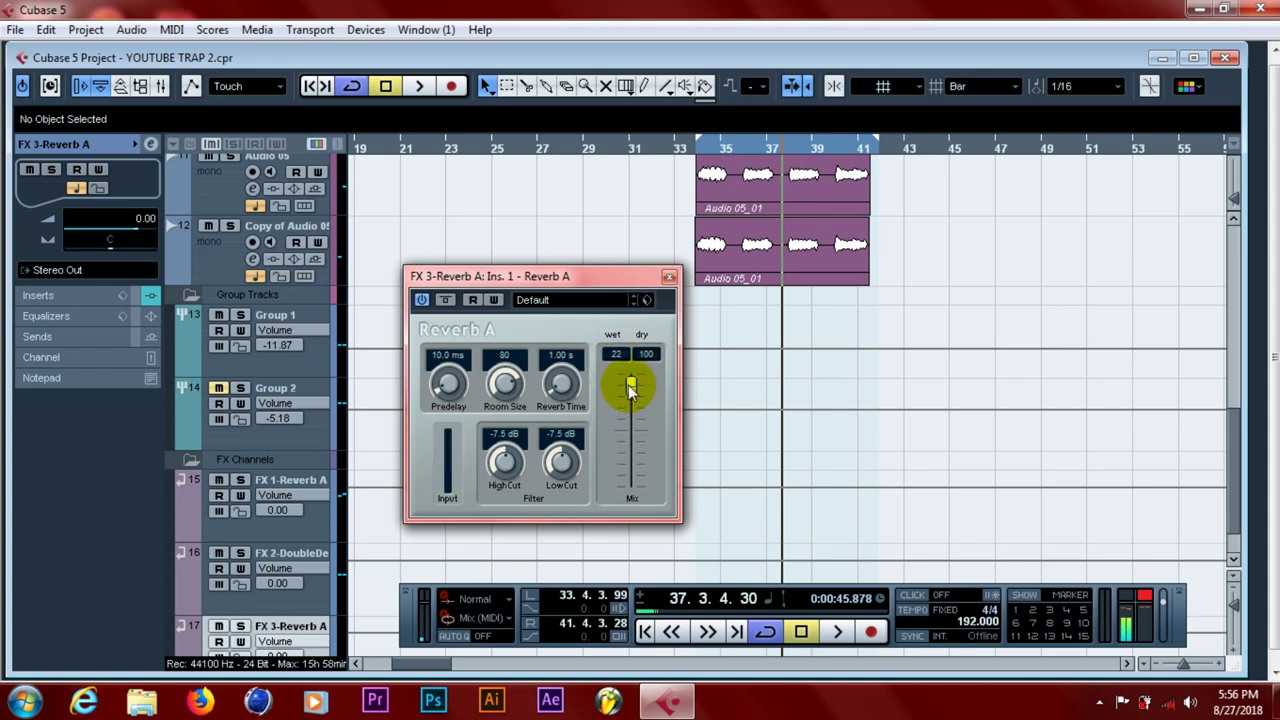
pyautogui.moveTo(630, 390)
pyautogui.mouseDown()
pyautogui.moveTo(623, 343)
pyautogui.moveTo(615, 373)
pyautogui.moveTo(626, 377)
pyautogui.mouseUp()
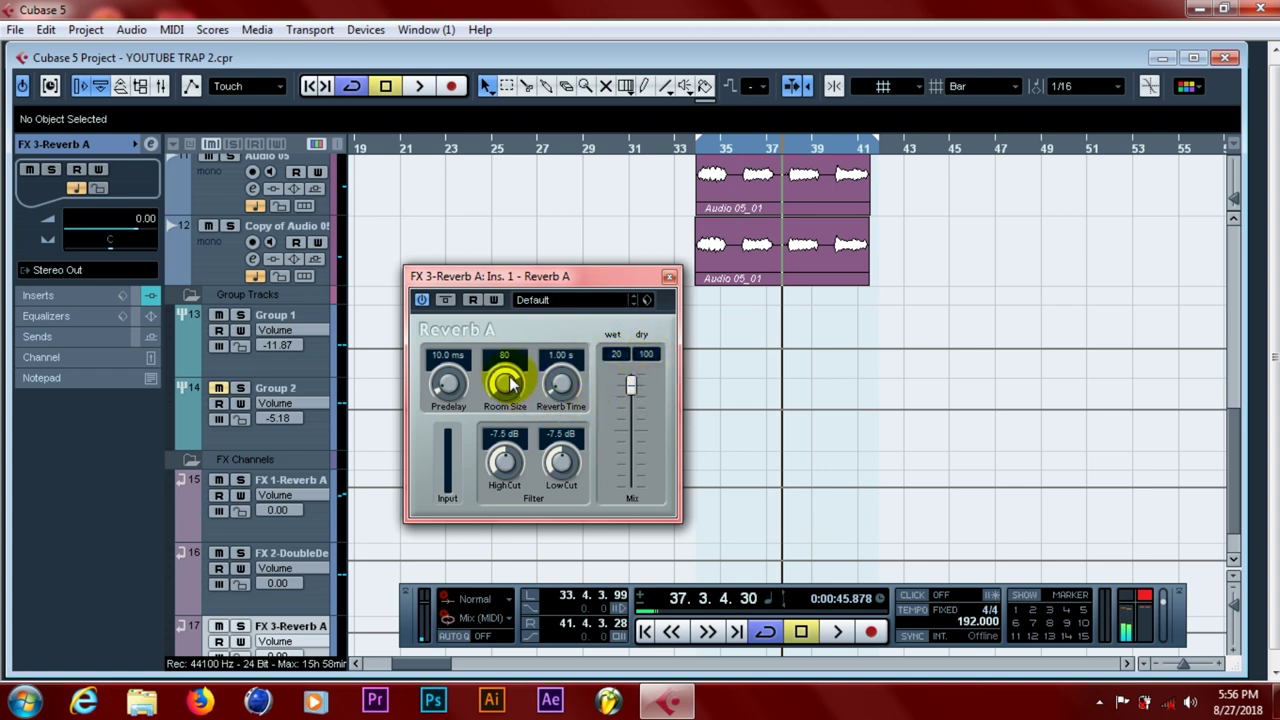
# Set the new Reverb A's room size to 30 and its low cut to -5.5 dB, and close the effect's window
pyautogui.moveTo(507, 378)
pyautogui.mouseDown()
pyautogui.moveTo(505, 420)
pyautogui.moveTo(509, 366)
pyautogui.moveTo(491, 363)
pyautogui.moveTo(500, 390)
pyautogui.mouseUp()
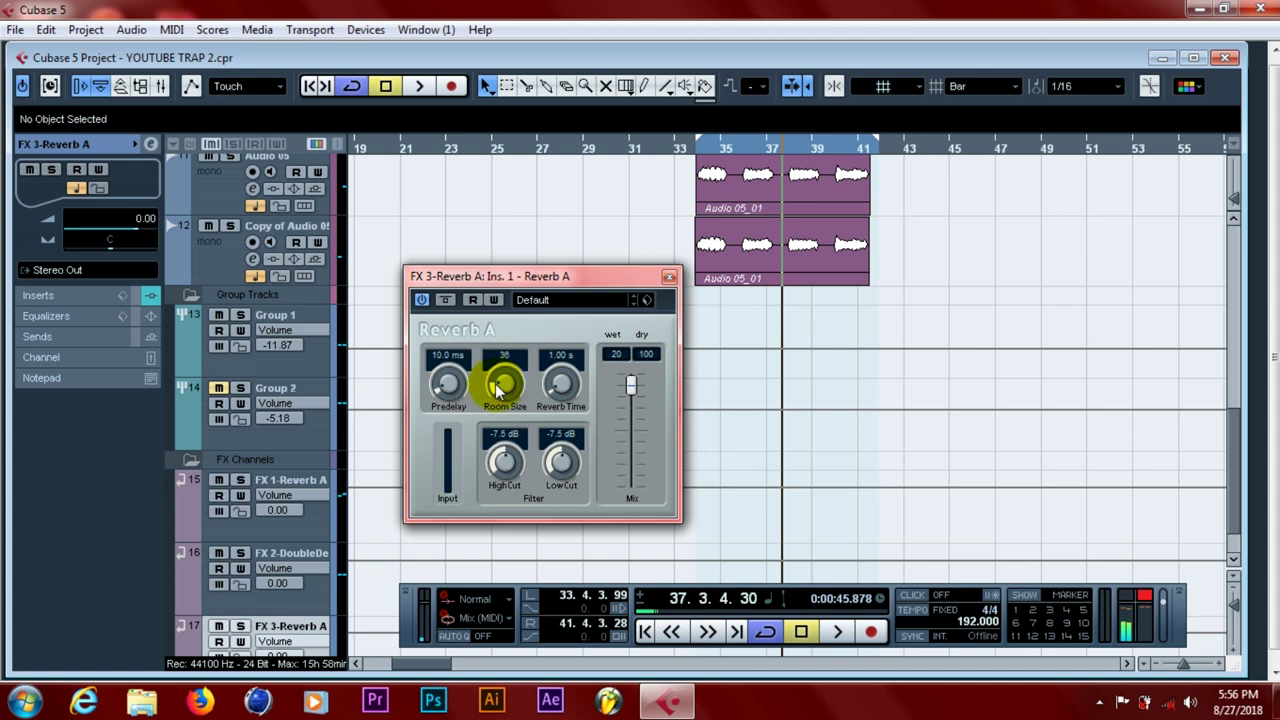
pyautogui.moveTo(502, 394); pyautogui.dragTo(499, 390)
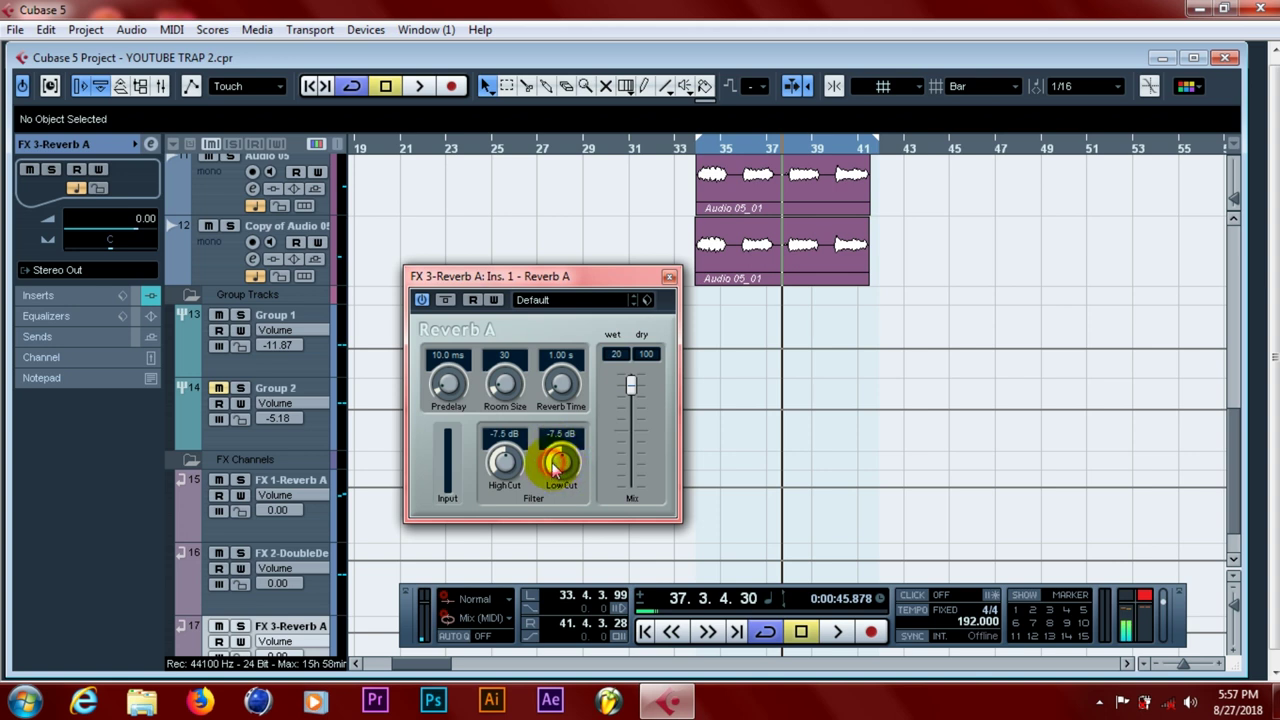
pyautogui.moveTo(555, 470); pyautogui.dragTo(562, 455)
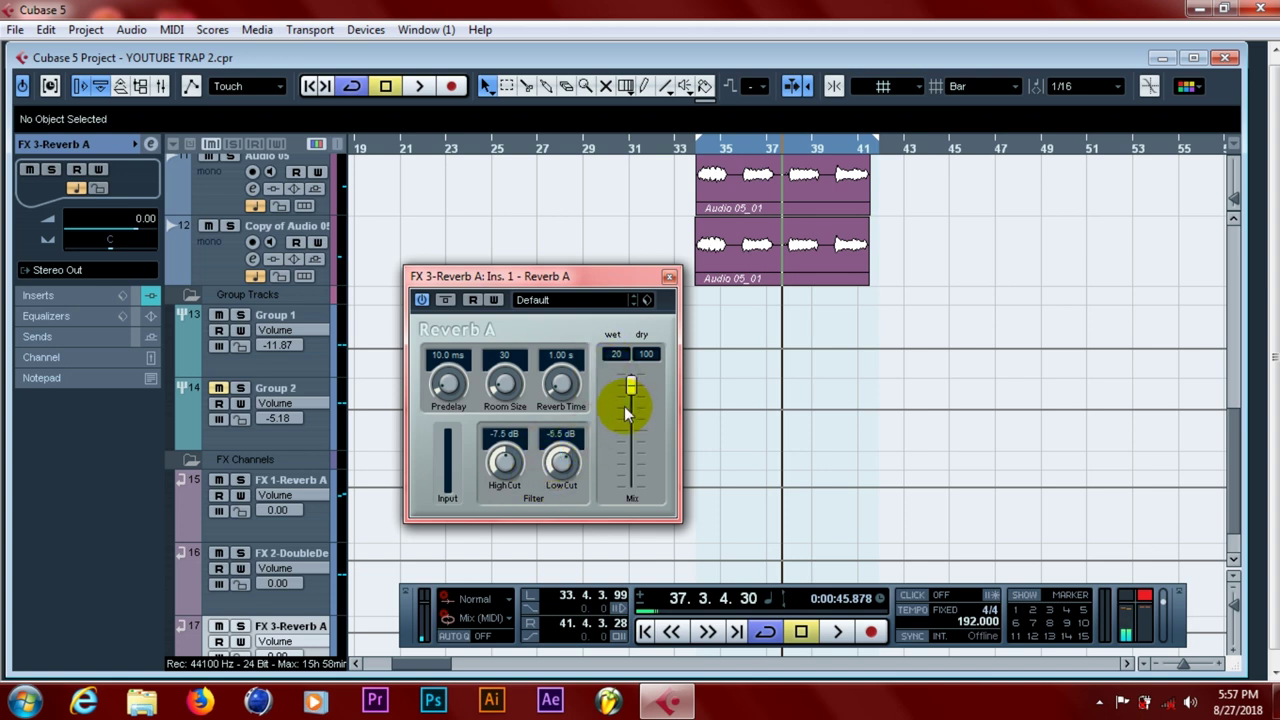
pyautogui.click(669, 276)
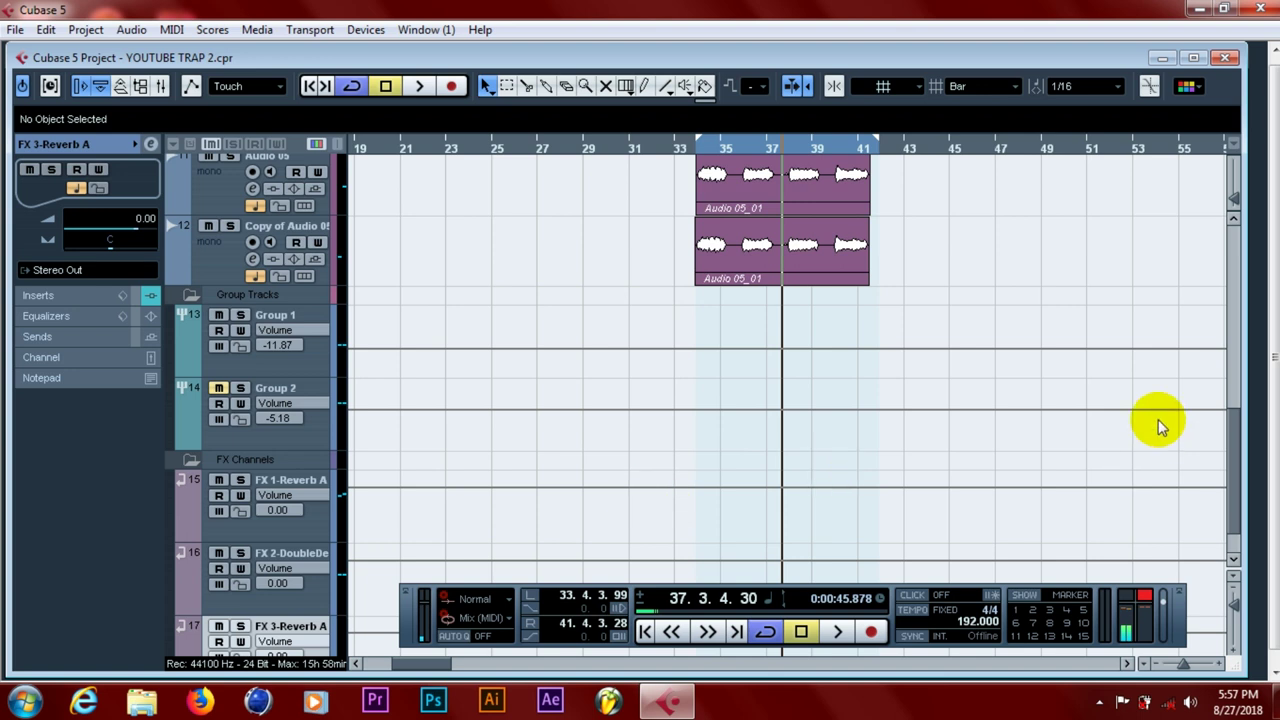
# Add a stereo FX channel track with the DoubleDelay effect below the FX 3-Reverb A track
pyautogui.scroll(-1, 1234, 428)
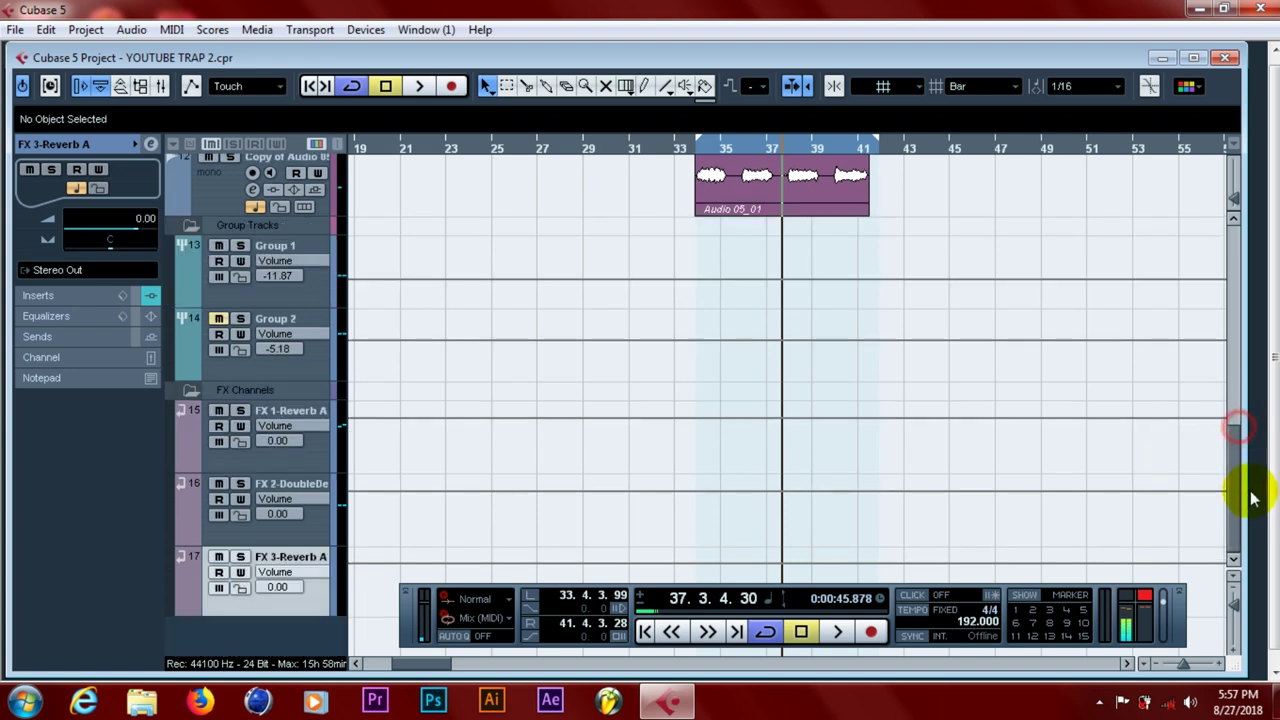
pyautogui.rightClick(283, 647)
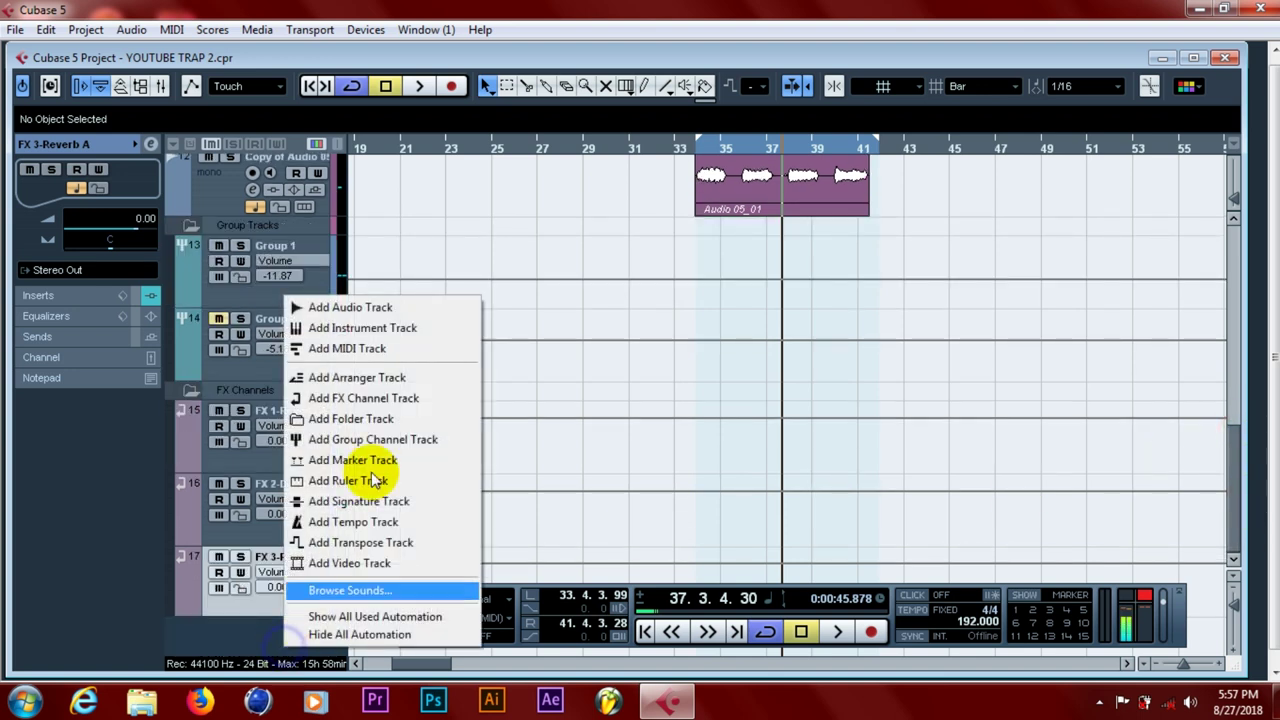
pyautogui.click(385, 400)
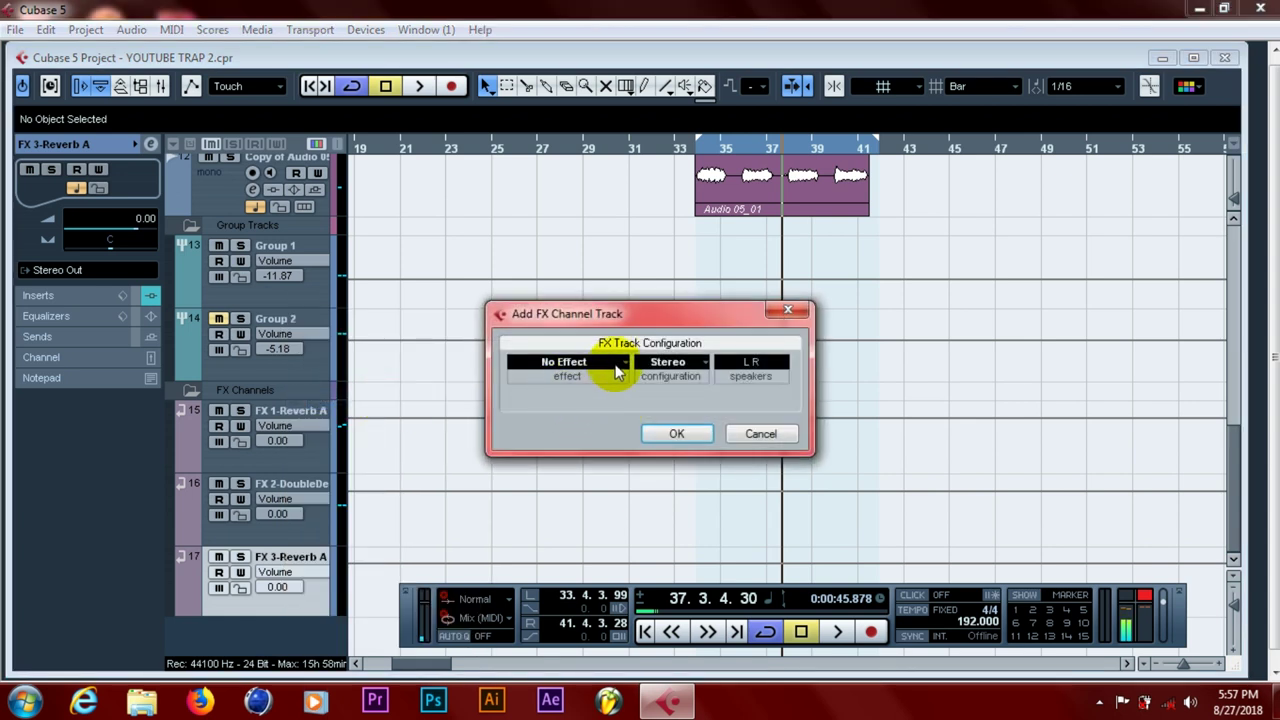
pyautogui.click(612, 364)
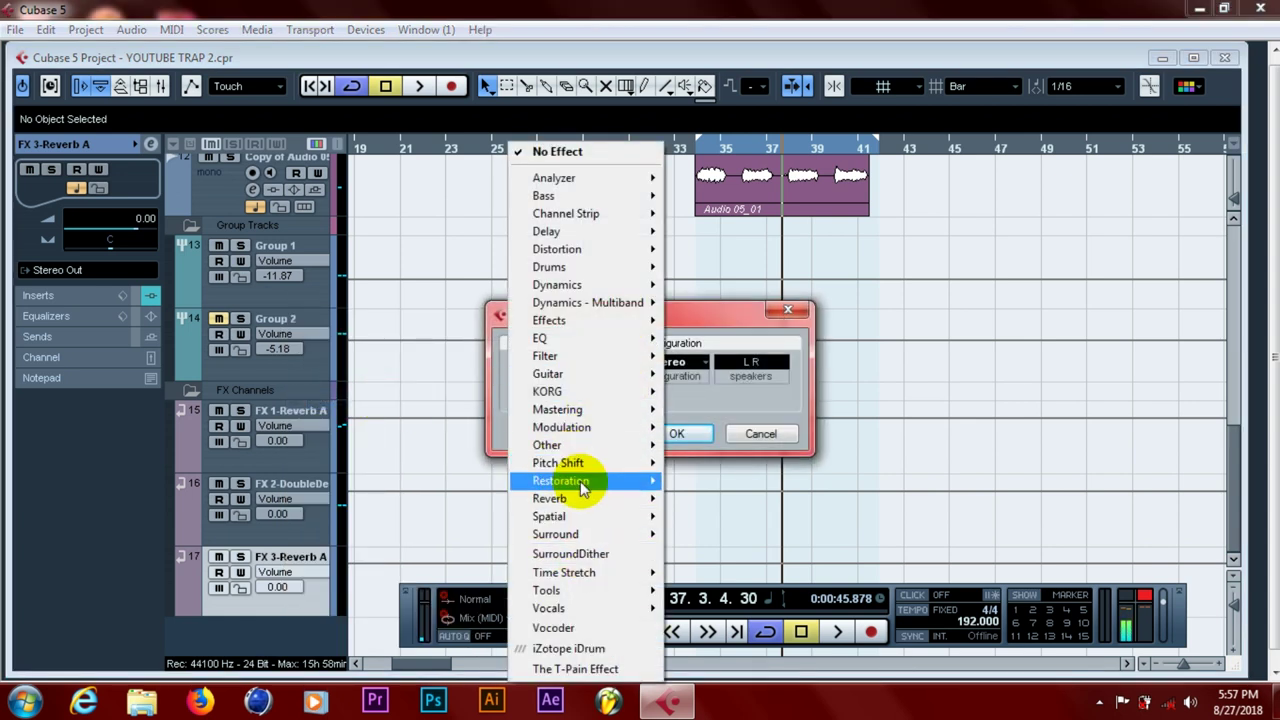
pyautogui.moveTo(590, 232)
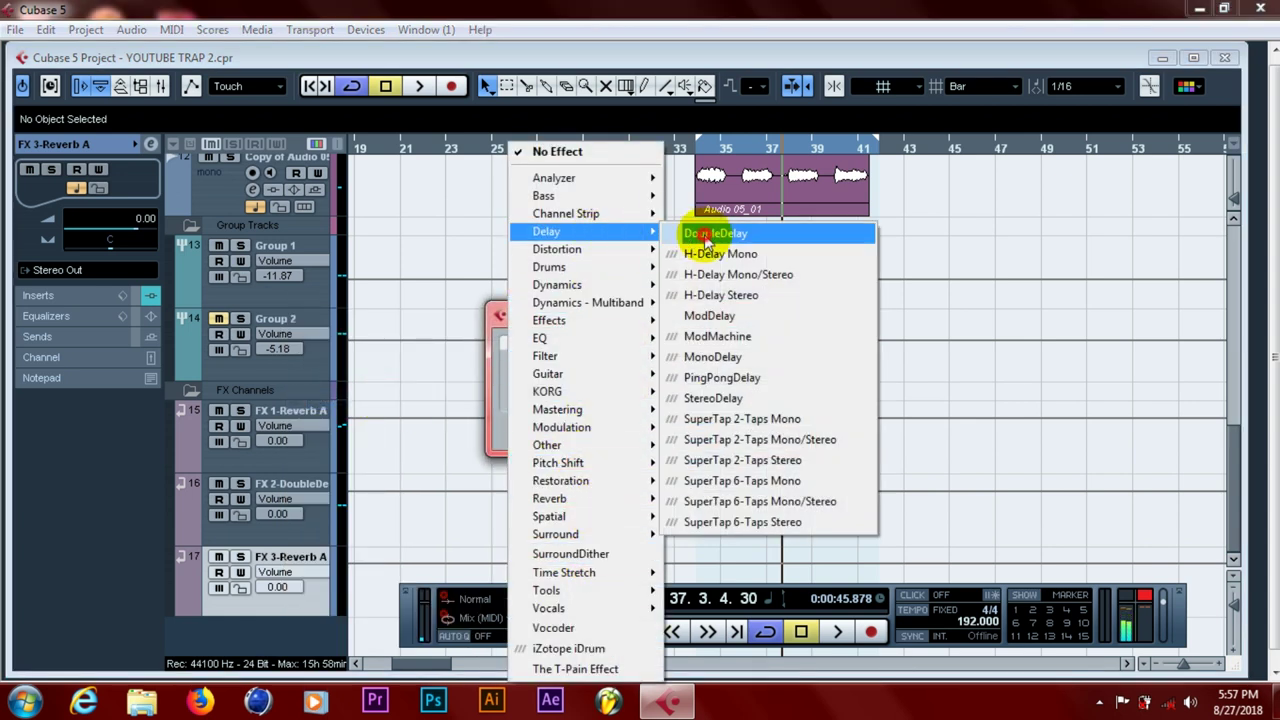
pyautogui.click(690, 235)
pyautogui.click(680, 433)
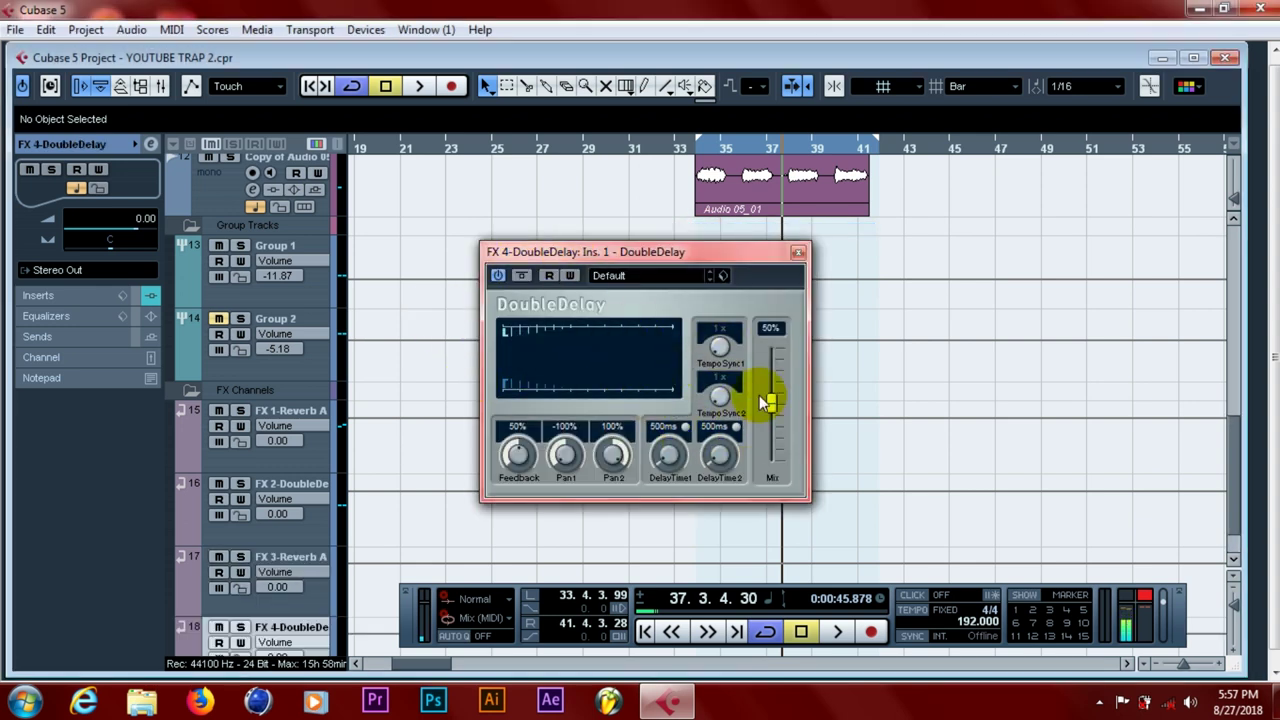
# Set the FX 4 DoubleDelay to 8% mix, tempo-synced 1/4 delay times and 19% feedback, and close the effect's window
pyautogui.moveTo(771, 410); pyautogui.dragTo(779, 461)
pyautogui.click(736, 428)
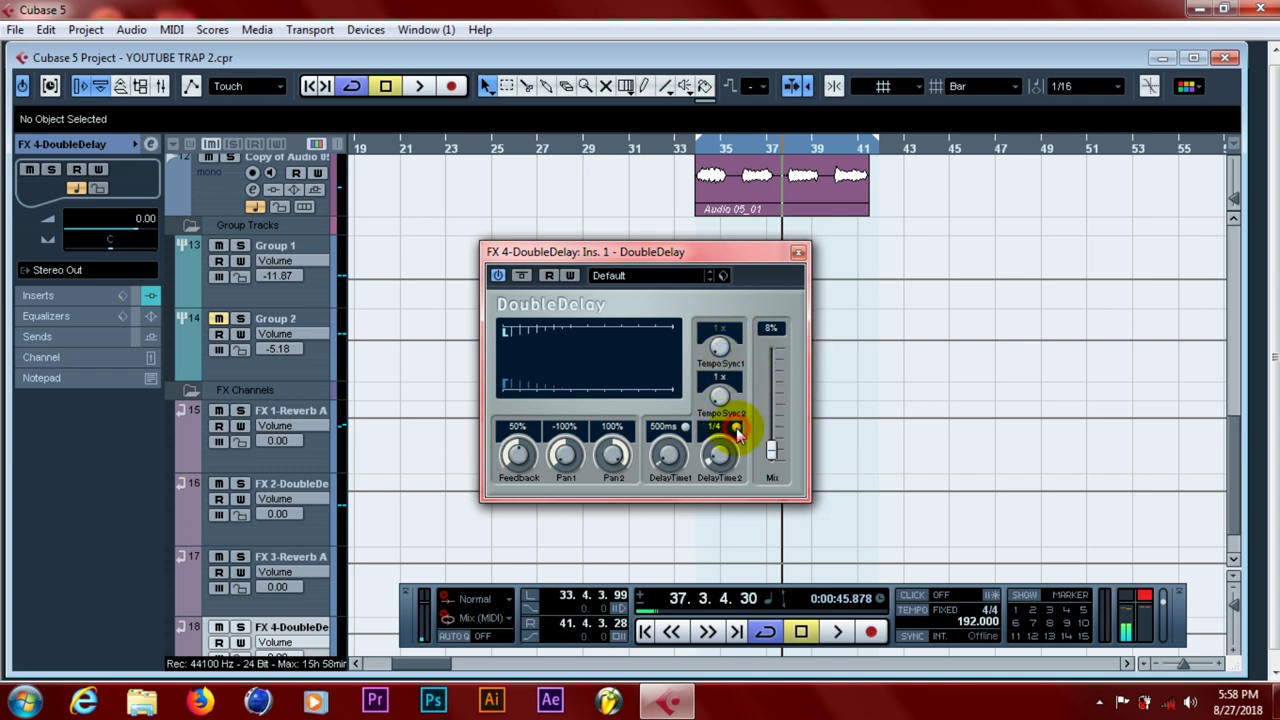
pyautogui.click(685, 429)
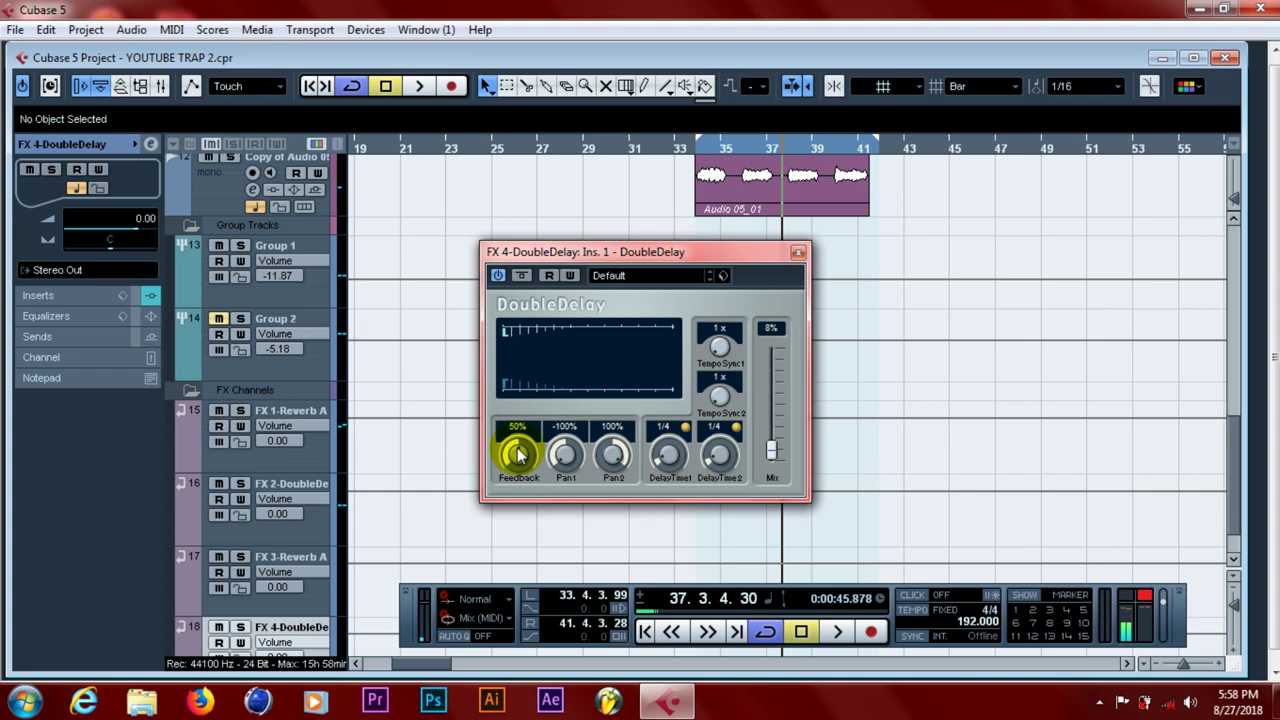
pyautogui.moveTo(518, 455); pyautogui.dragTo(522, 484)
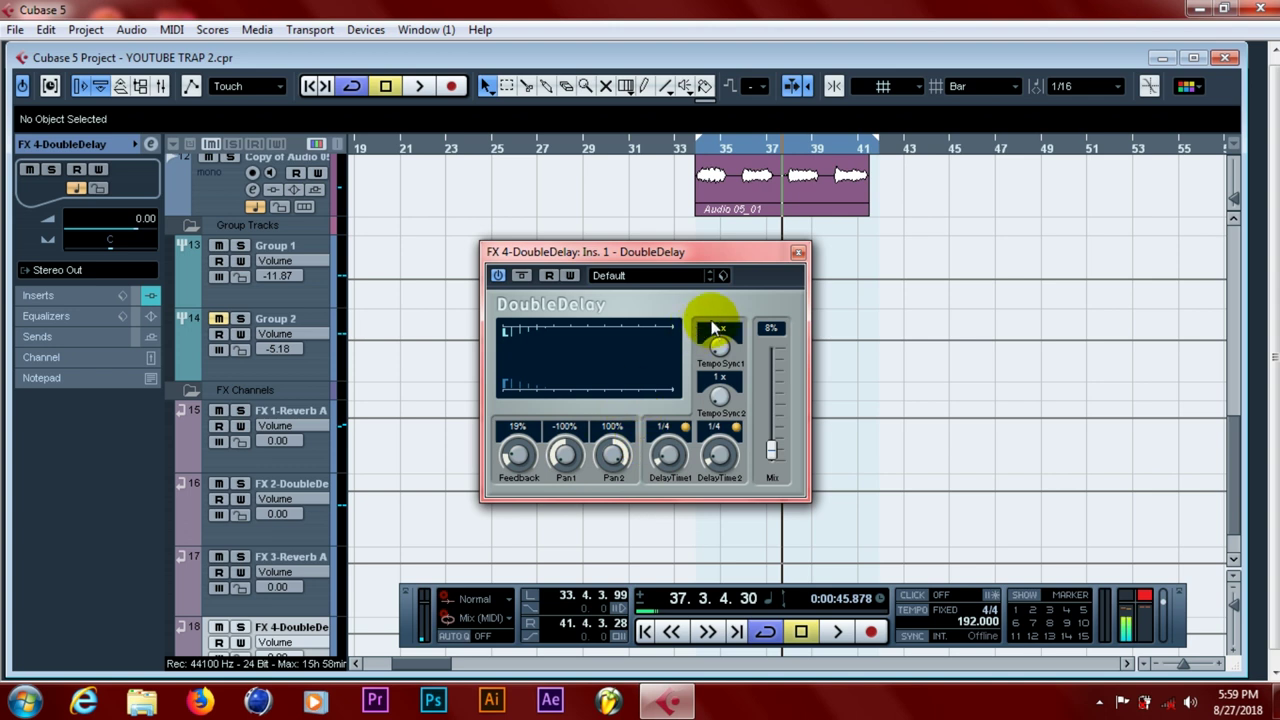
pyautogui.click(797, 253)
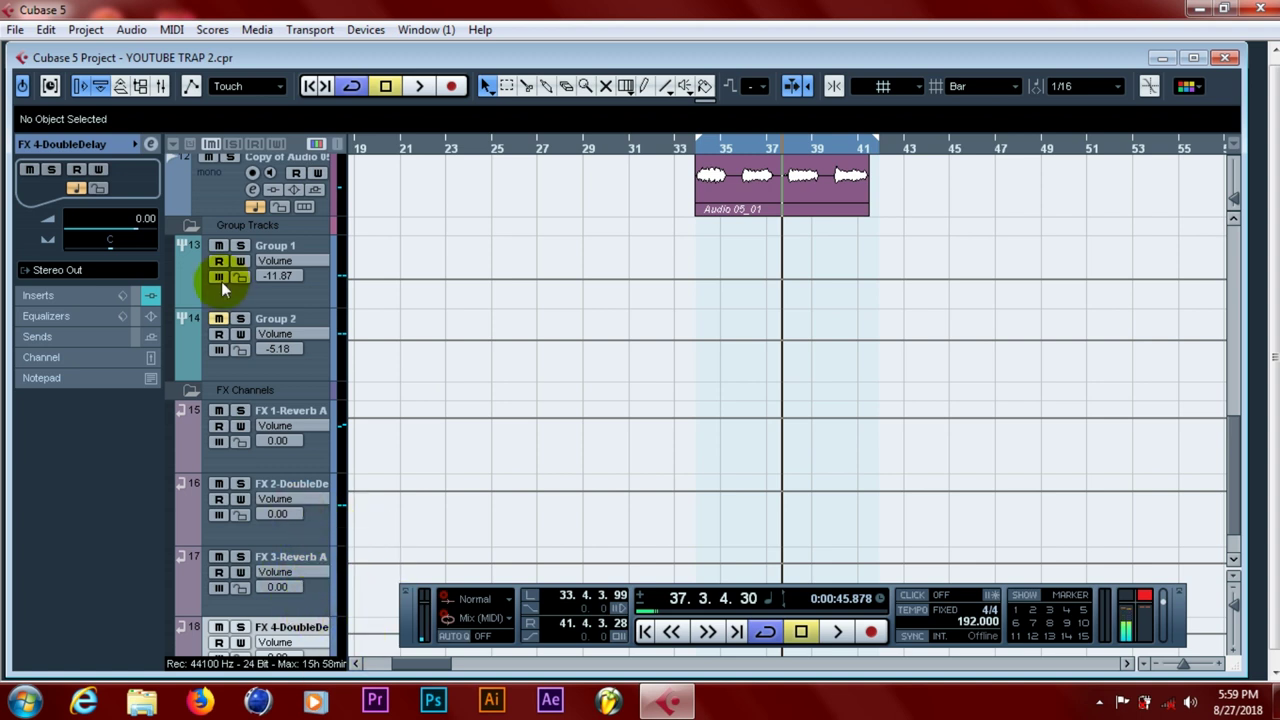
# Undo the addition of the last two FX channel tracks, FX 4-DoubleDelay and FX 3-Reverb A
pyautogui.click(46, 30)
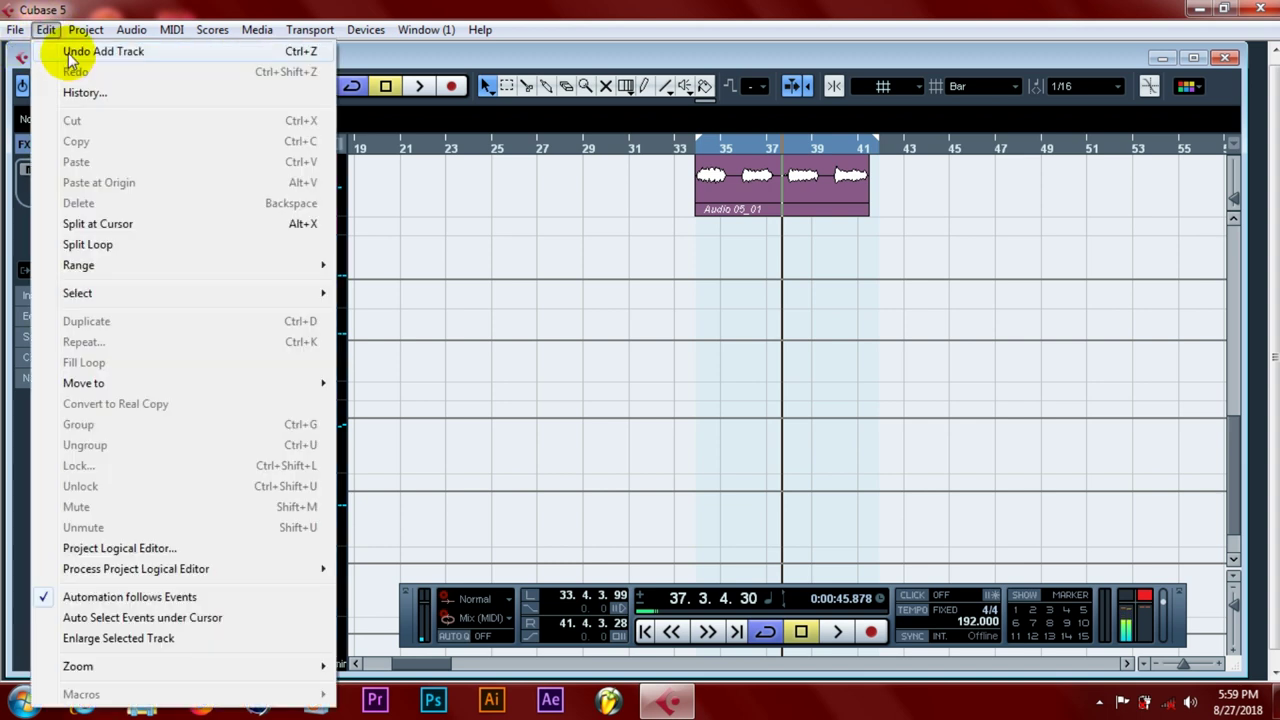
pyautogui.click(68, 52)
pyautogui.click(46, 30)
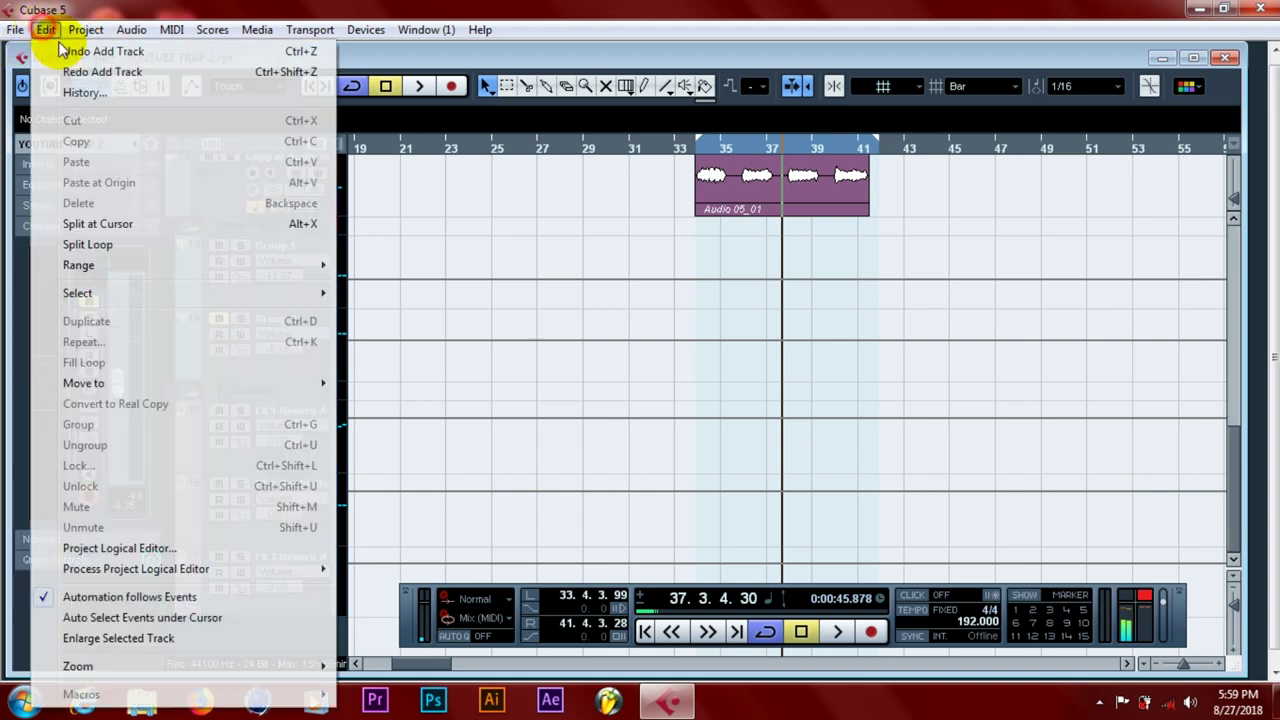
pyautogui.click(80, 71)
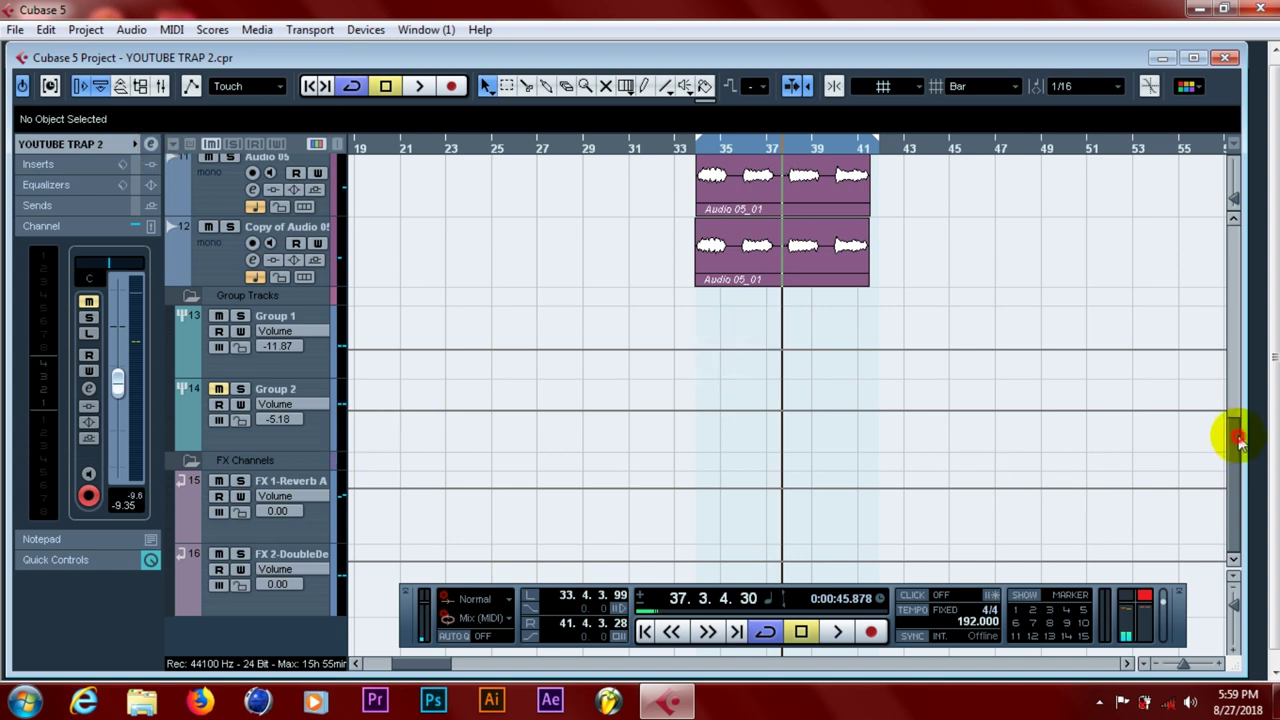
# Select the Group 1 track and play a short passage of the project from about bar 34
pyautogui.moveTo(1229, 434); pyautogui.dragTo(1260, 248)
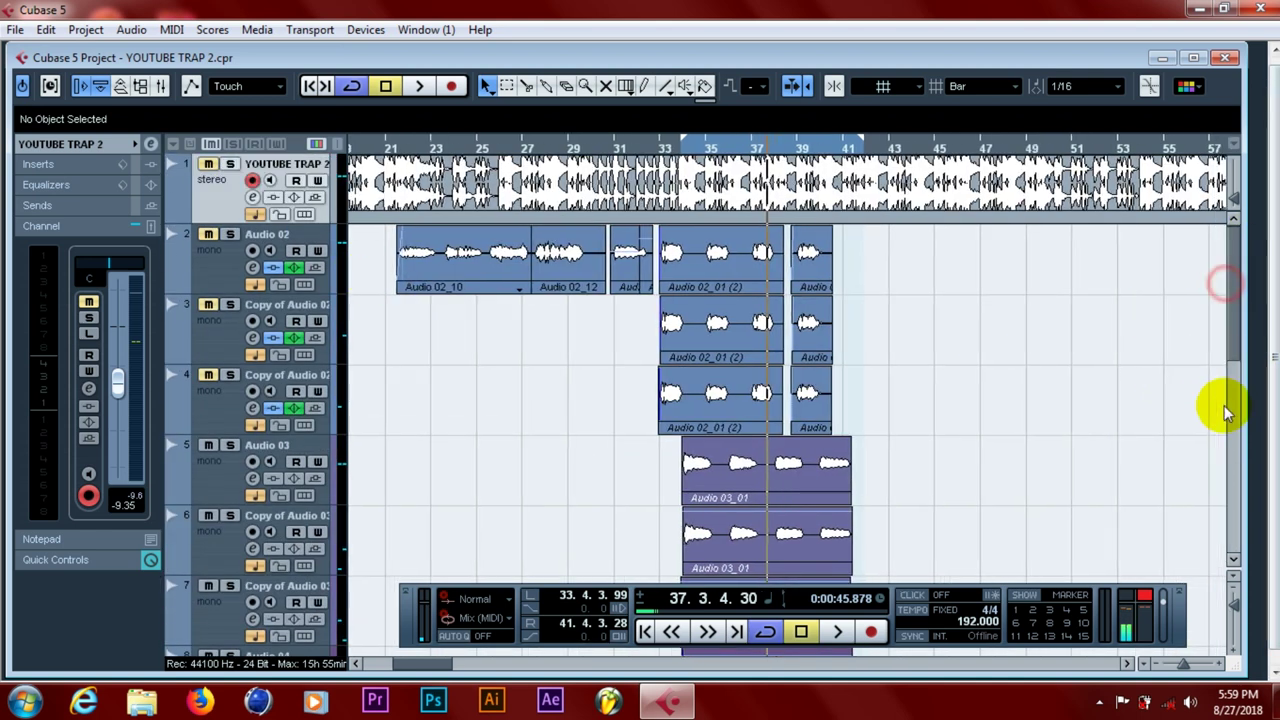
pyautogui.moveTo(1223, 334); pyautogui.dragTo(1260, 504)
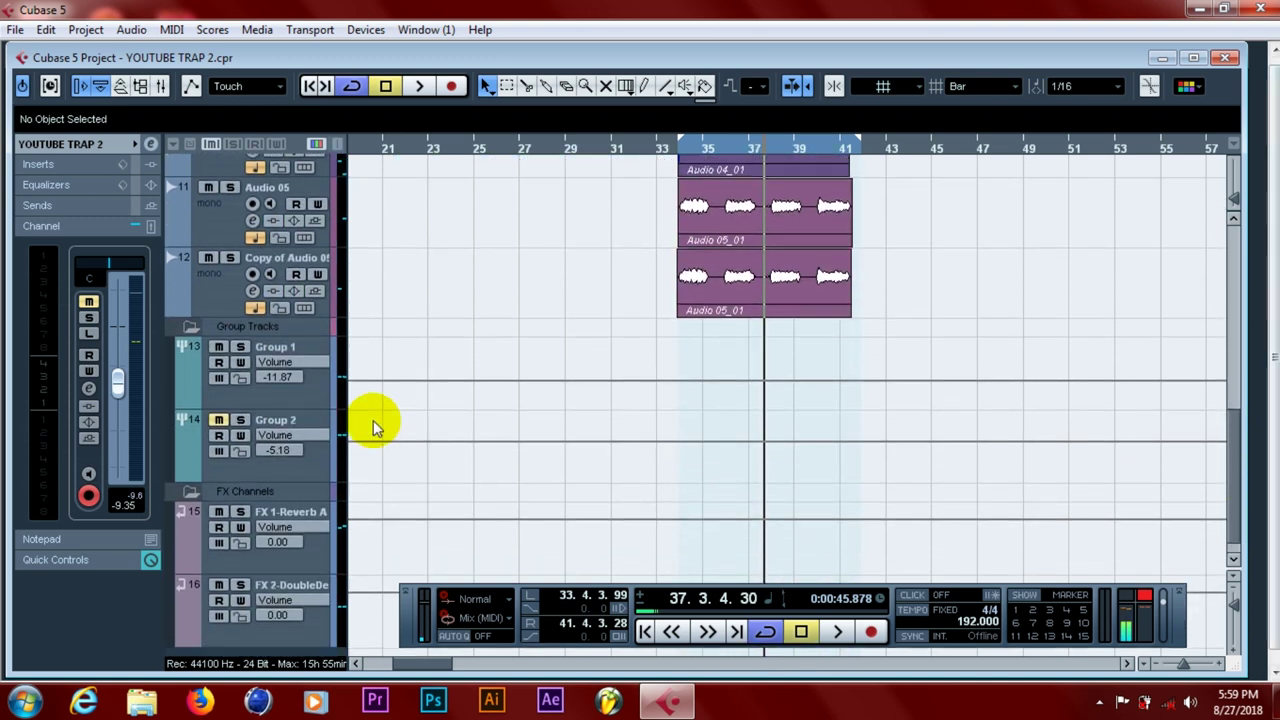
pyautogui.click(311, 392)
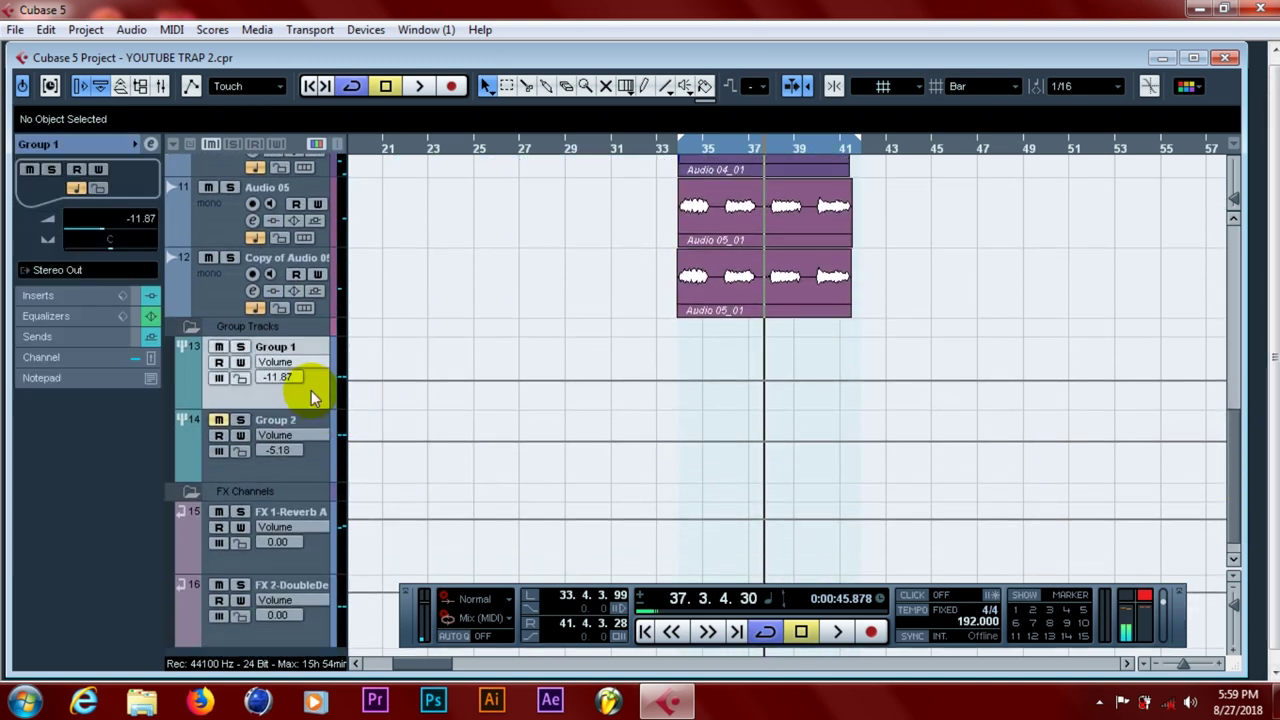
pyautogui.click(689, 148)
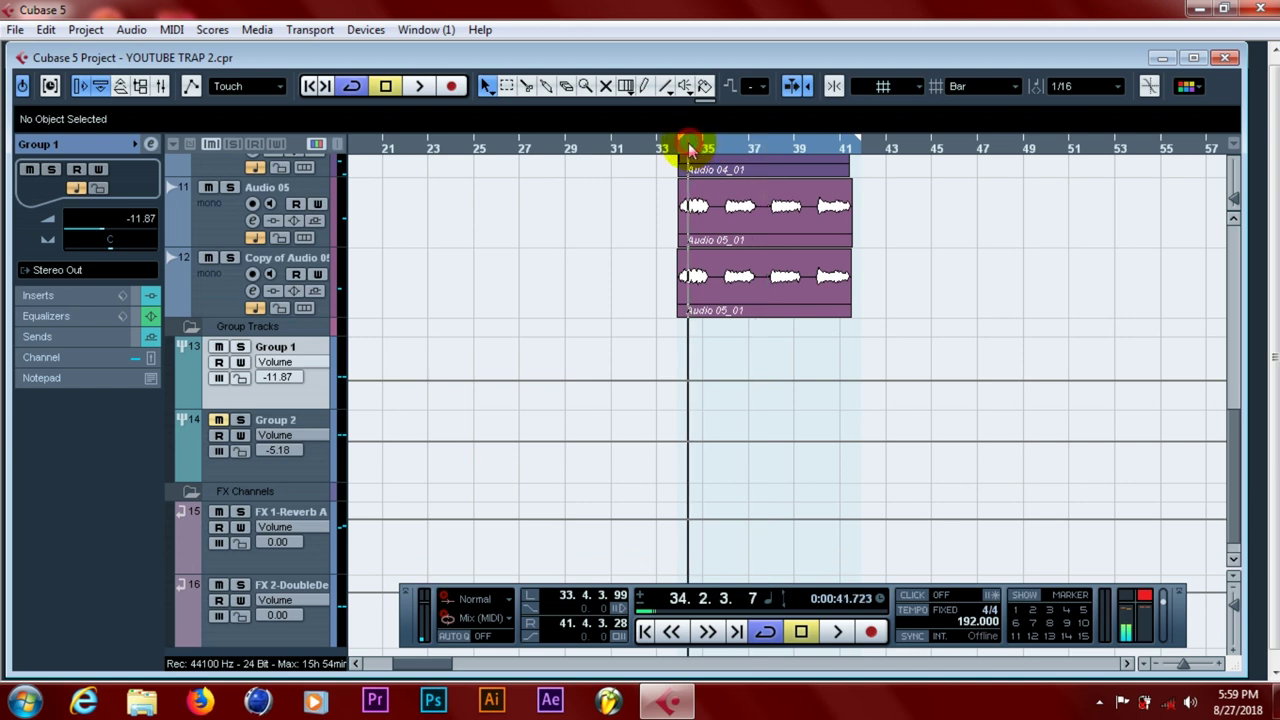
pyautogui.click(418, 88)
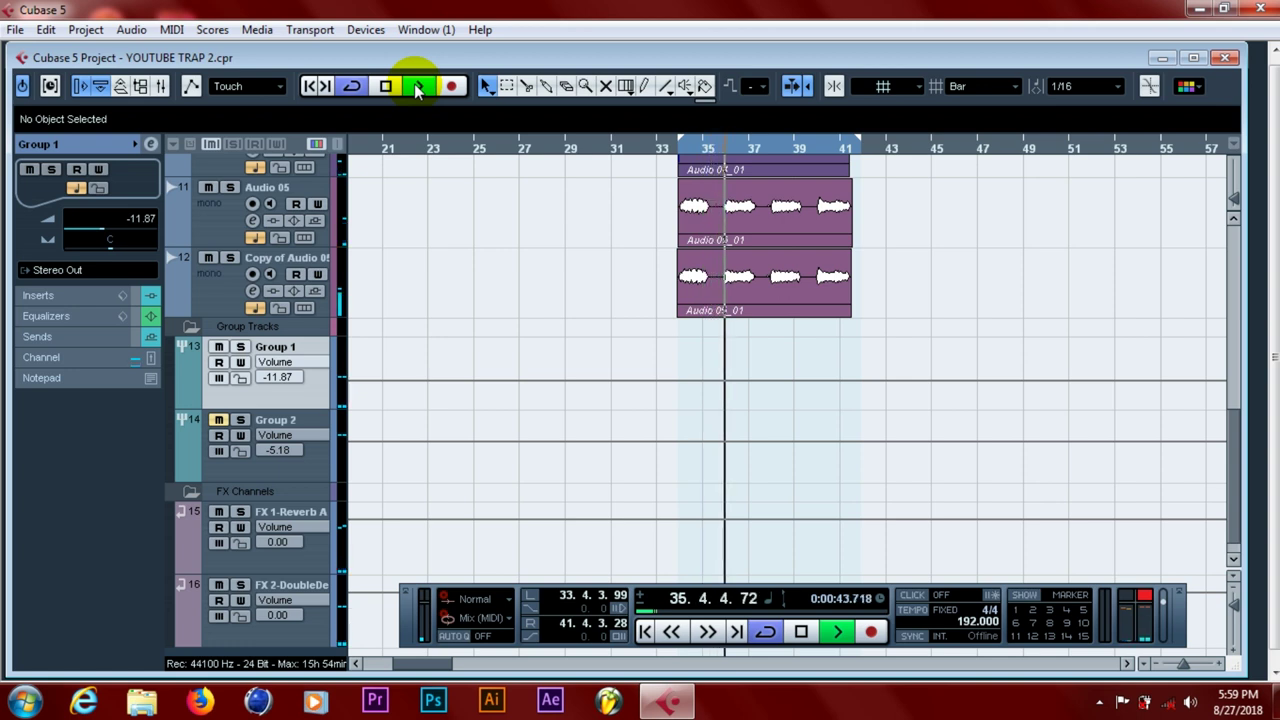
pyautogui.click(386, 86)
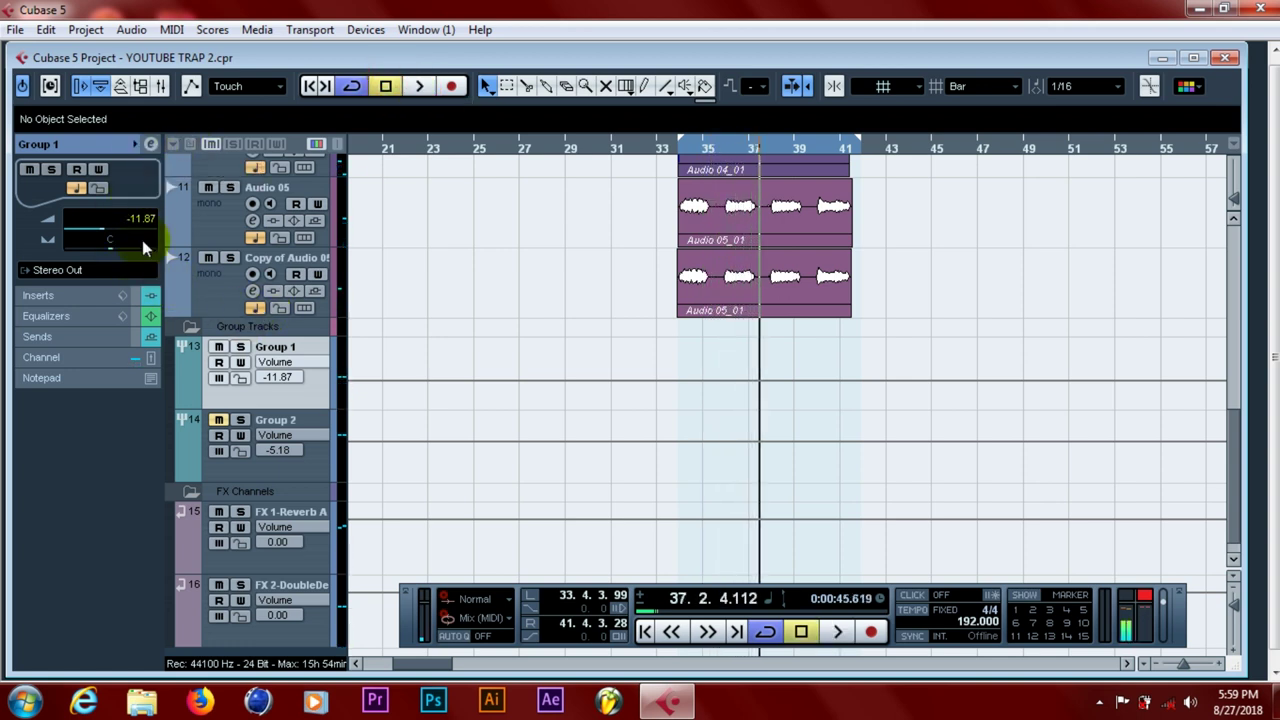
# Open Group 1's channel settings and clear its FX 1-Reverb A and FX 2-DoubleDelay sends to No Bus
pyautogui.click(152, 145)
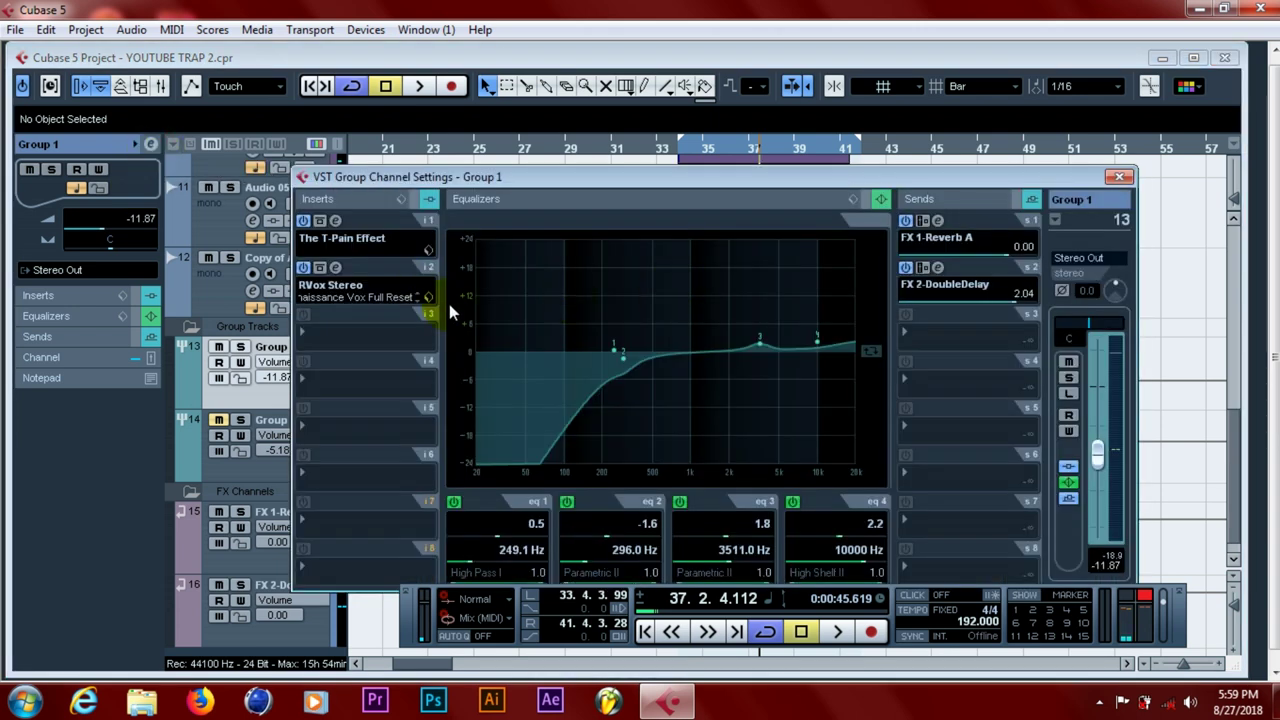
pyautogui.click(936, 239)
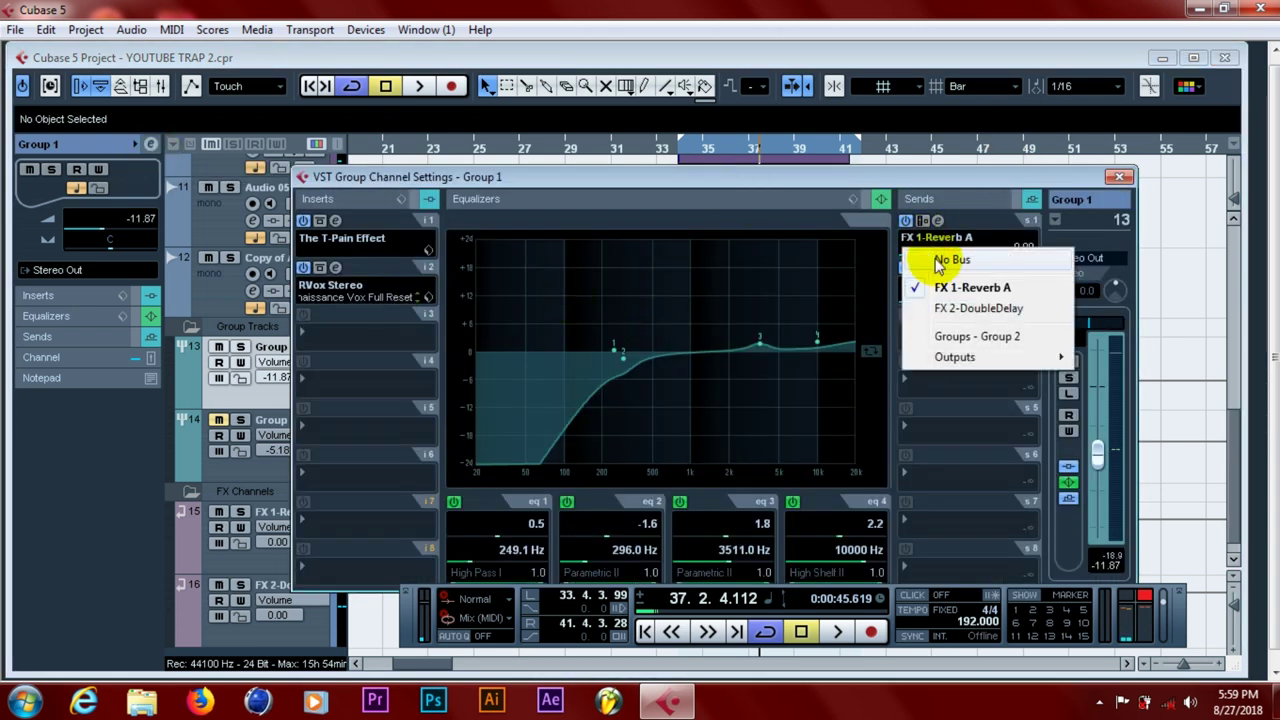
pyautogui.click(938, 262)
pyautogui.click(932, 283)
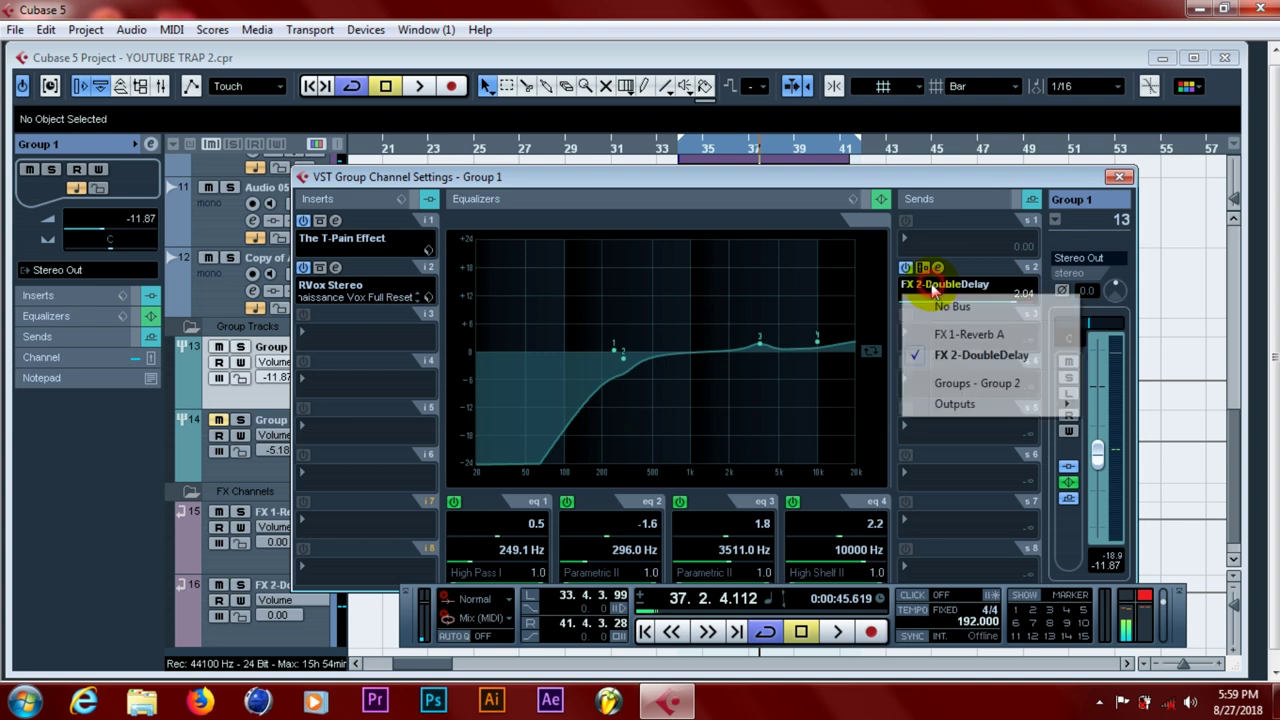
pyautogui.click(940, 307)
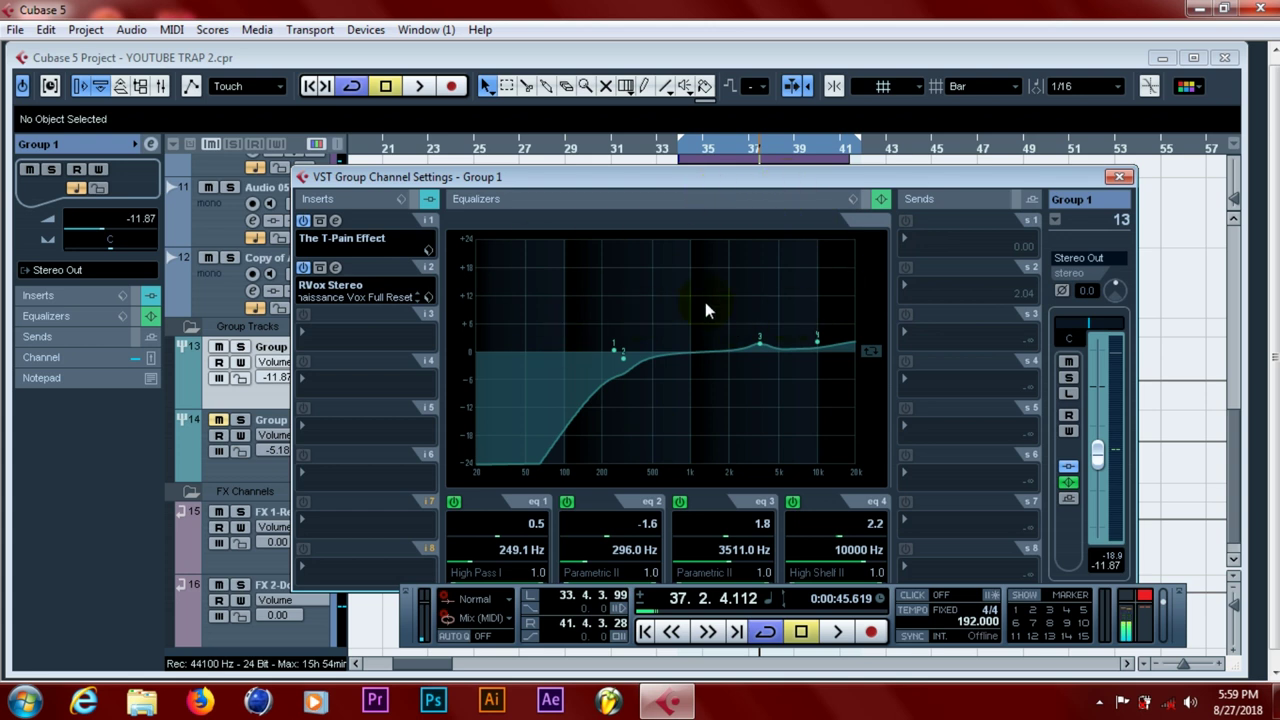
# Route Group 1's first send to FX 1-Reverb A, listen briefly to the passage, and activate the send
pyautogui.click(918, 246)
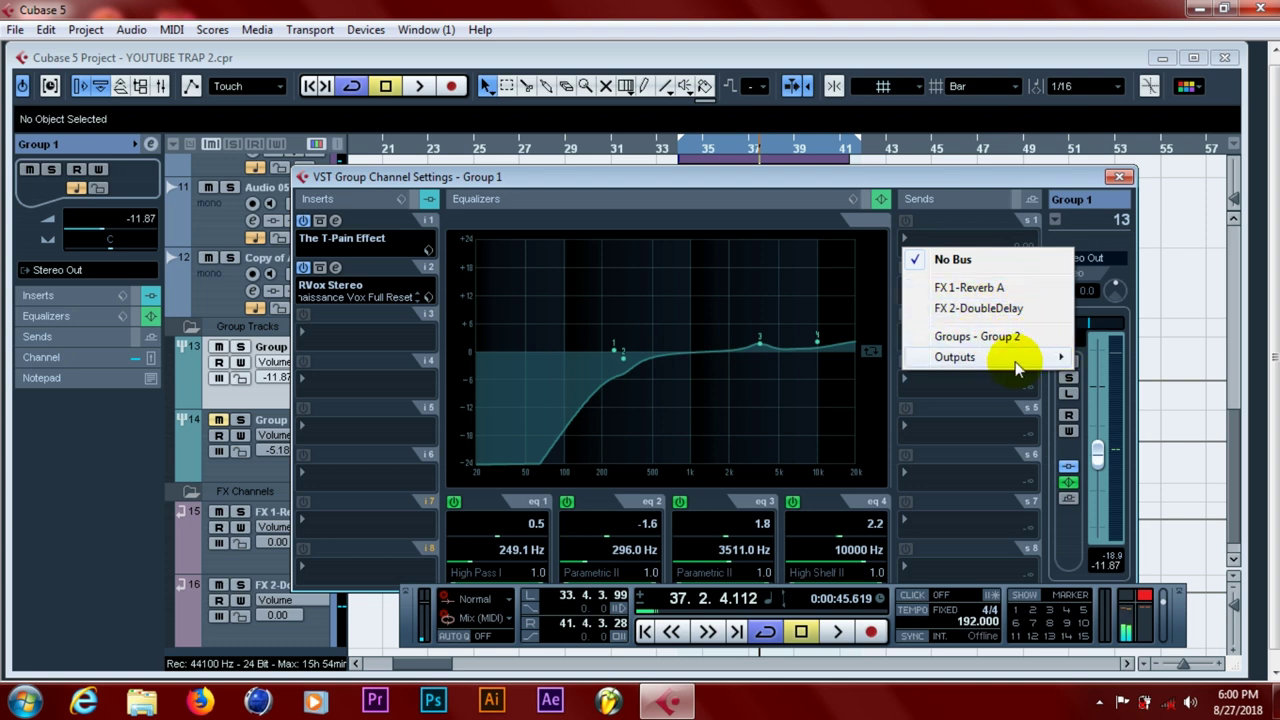
pyautogui.click(987, 289)
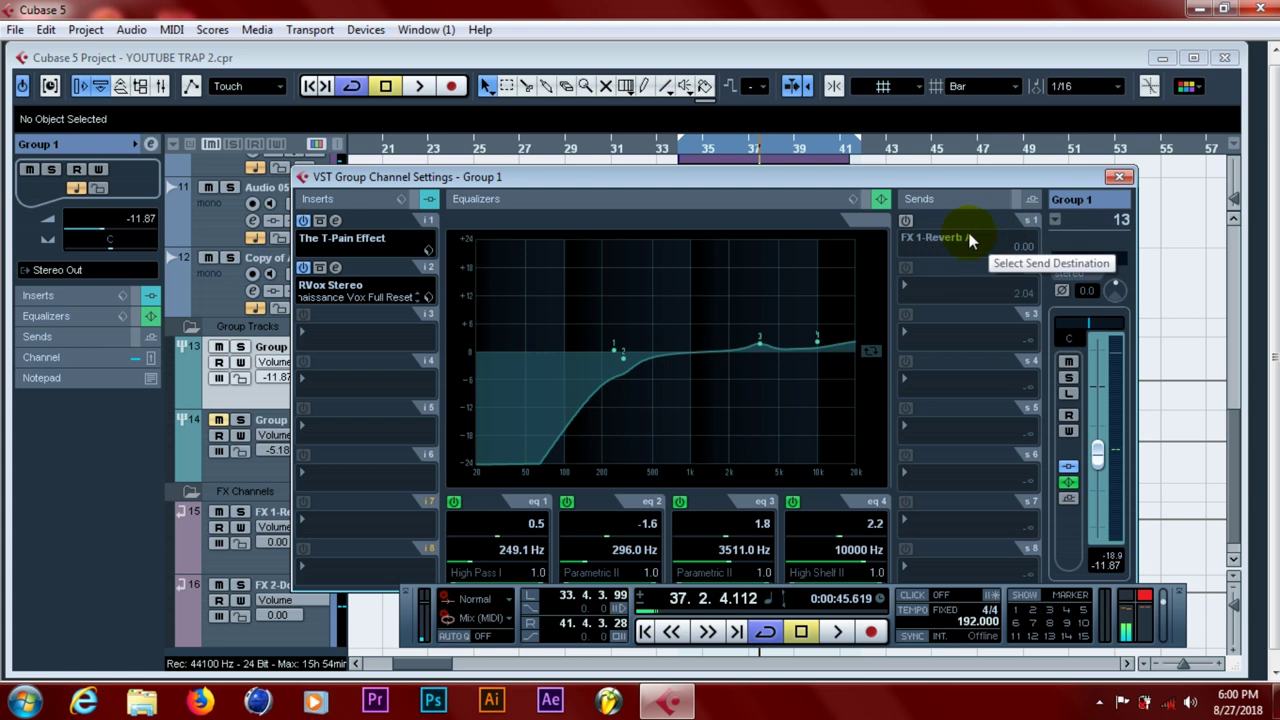
pyautogui.press('space')
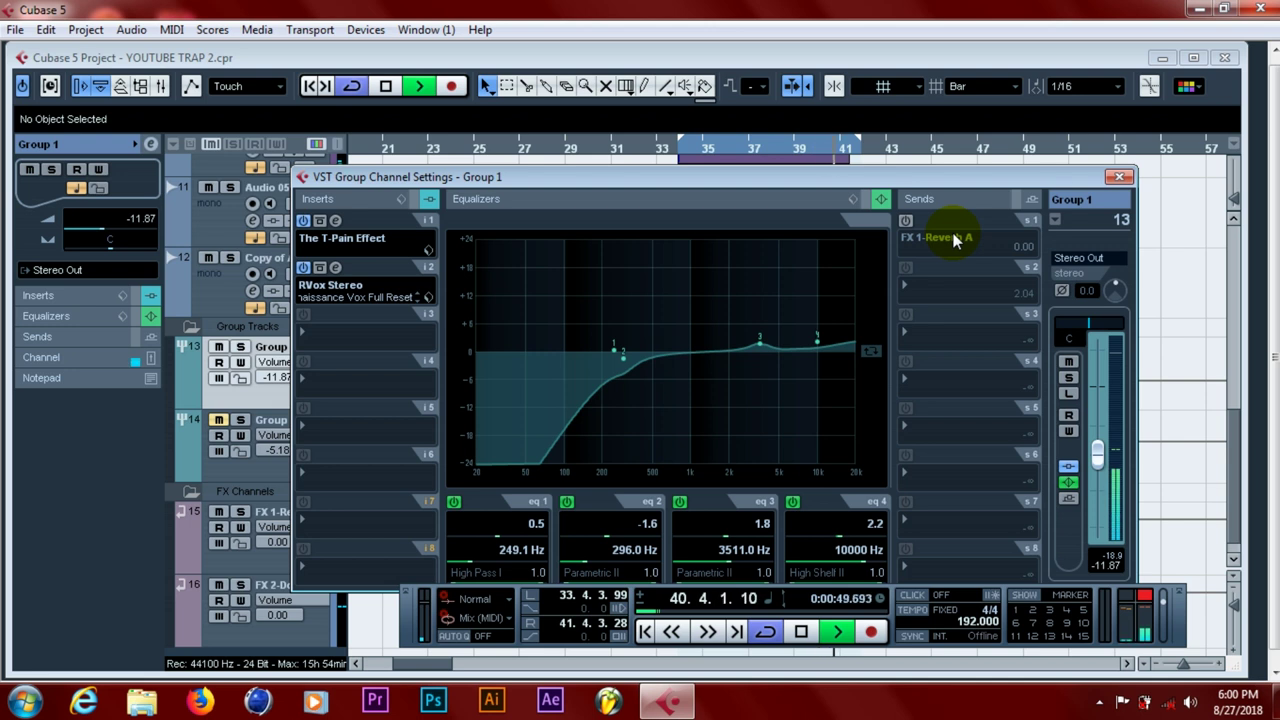
pyautogui.press('space')
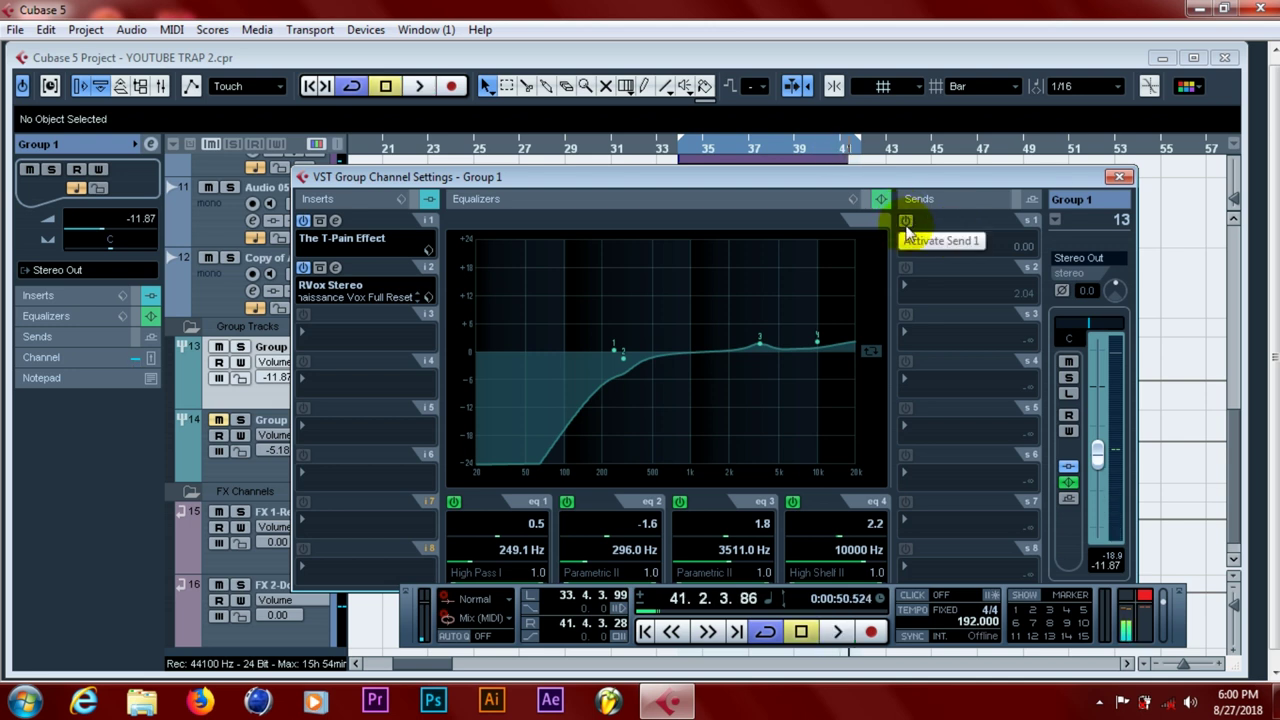
pyautogui.click(906, 222)
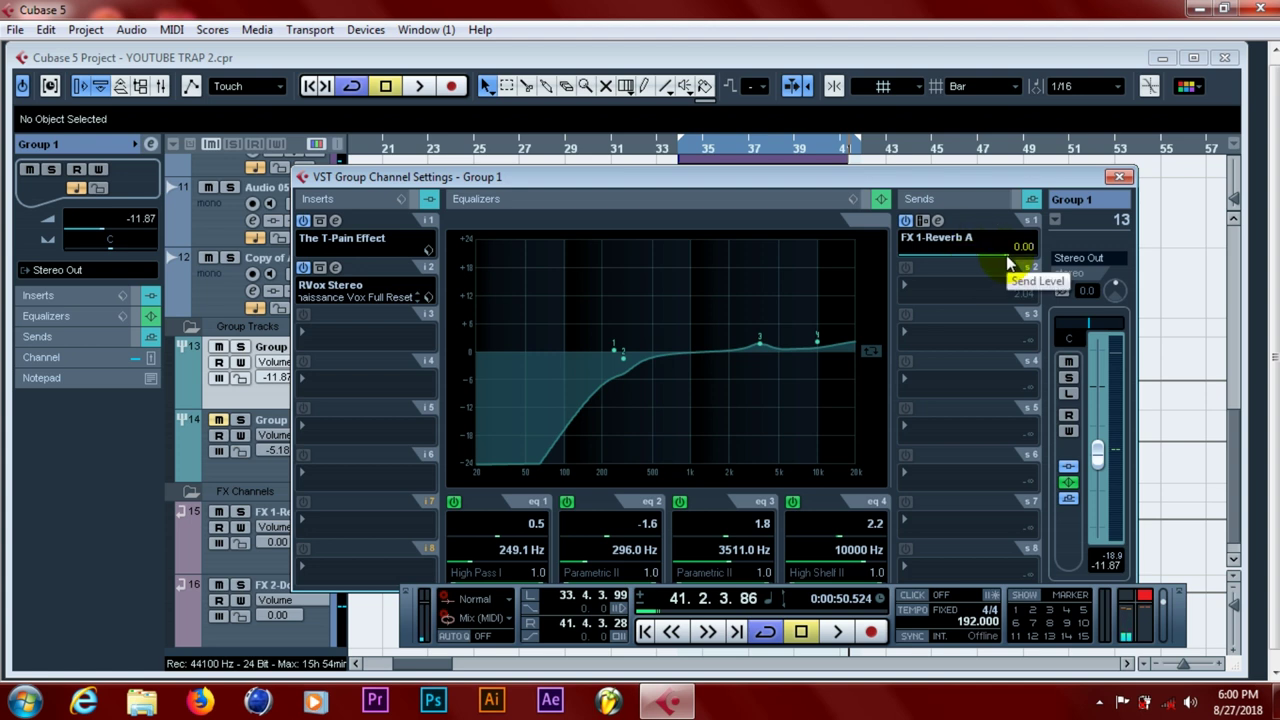
# Try several lower levels on Group 1's FX 1-Reverb A send, and enter 0 as its send level
pyautogui.moveTo(1008, 256); pyautogui.dragTo(905, 260)
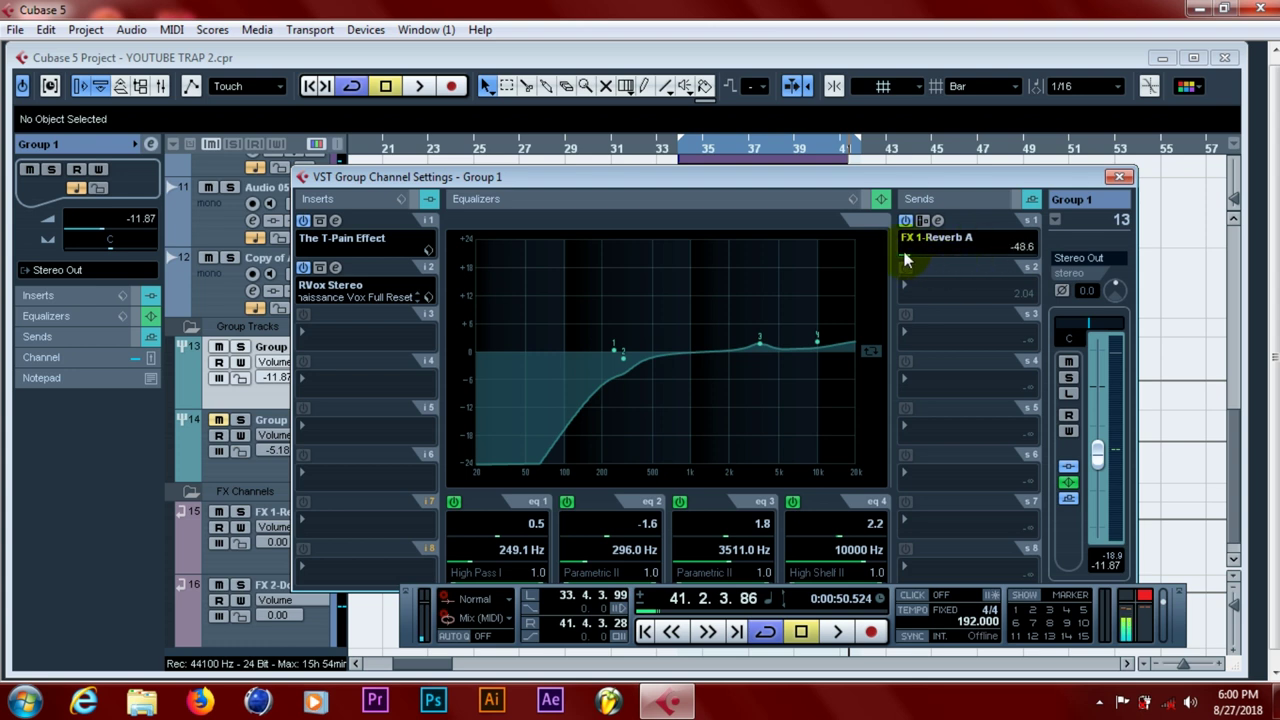
pyautogui.moveTo(1004, 251)
pyautogui.mouseDown()
pyautogui.moveTo(978, 250)
pyautogui.moveTo(1008, 262)
pyautogui.mouseUp()
pyautogui.moveTo(1005, 252); pyautogui.dragTo(935, 253)
pyautogui.moveTo(942, 255); pyautogui.dragTo(994, 255)
pyautogui.moveTo(936, 258); pyautogui.dragTo(967, 257)
pyautogui.moveTo(964, 260); pyautogui.dragTo(916, 263)
pyautogui.moveTo(1005, 262); pyautogui.dragTo(965, 272)
pyautogui.click(1018, 246)
pyautogui.write('0')
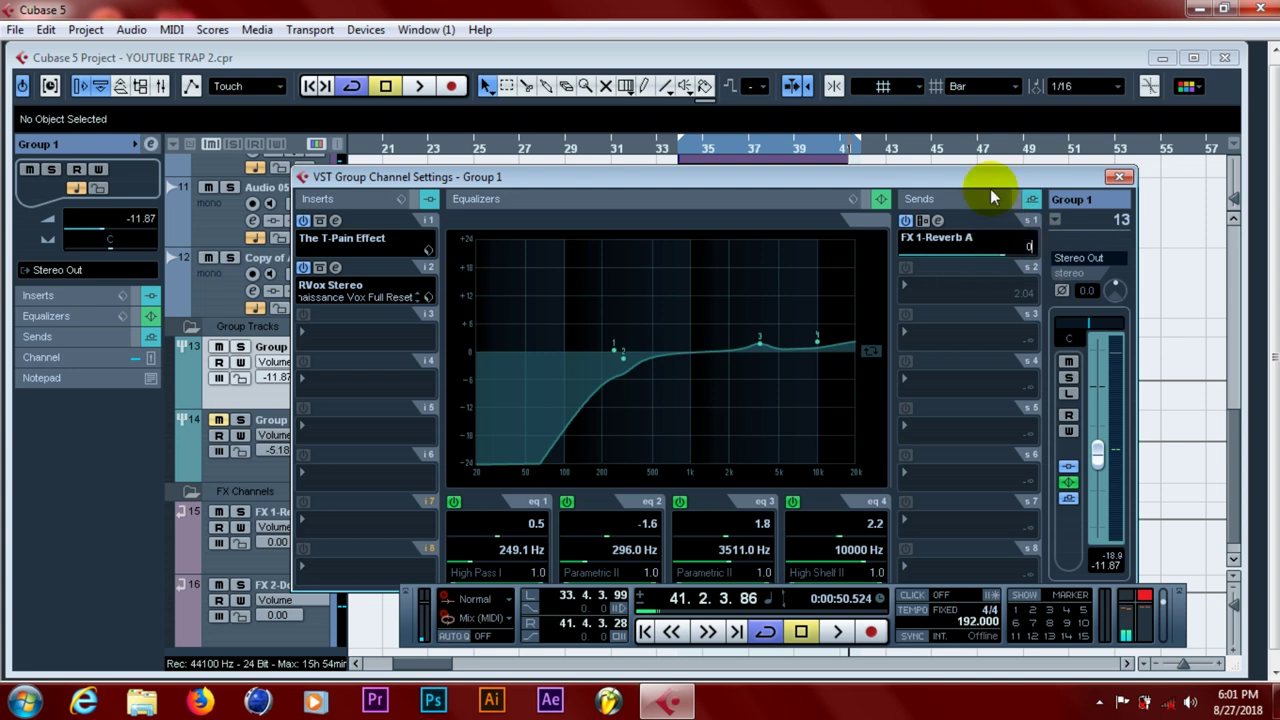
pyautogui.click(990, 196)
# Lower the level of Group 1's FX 1-Reverb A send to about -1.87
pyautogui.moveTo(1006, 253); pyautogui.dragTo(932, 268)
pyautogui.moveTo(1035, 255); pyautogui.dragTo(995, 263)
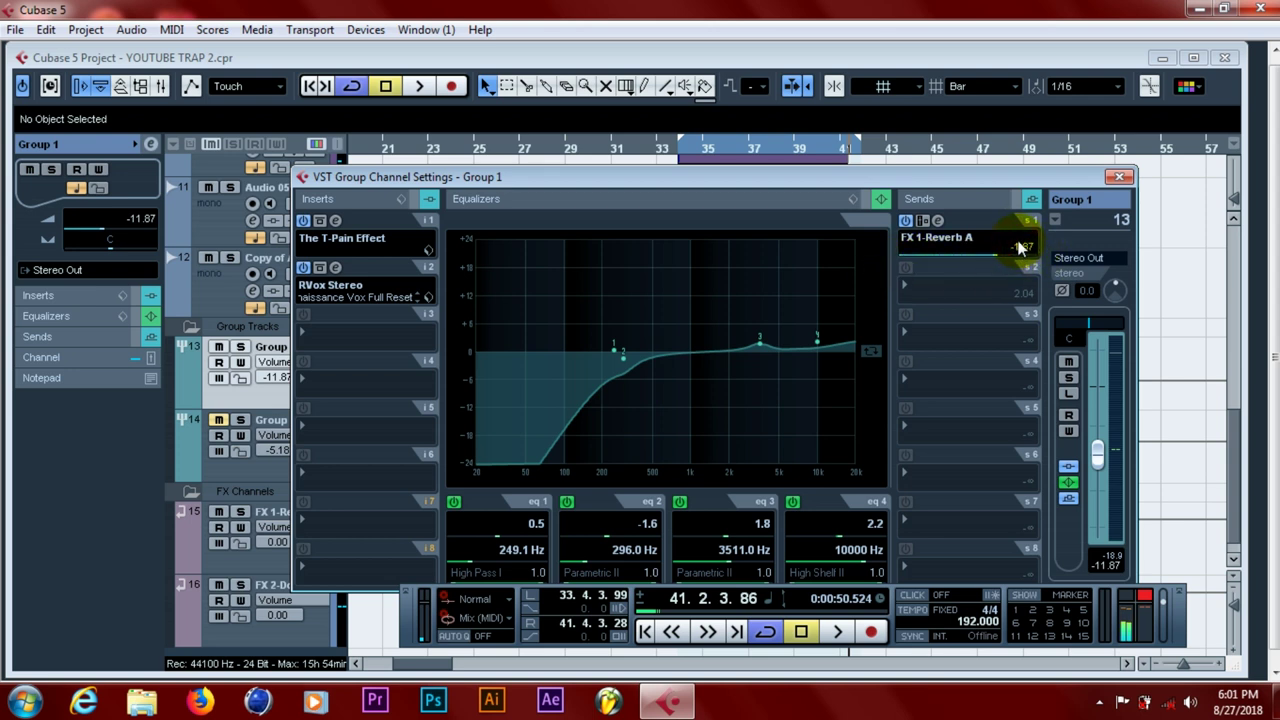
pyautogui.click(1015, 245)
pyautogui.click(1014, 246)
pyautogui.click(1012, 248)
pyautogui.click(1017, 250)
pyautogui.click(1021, 253)
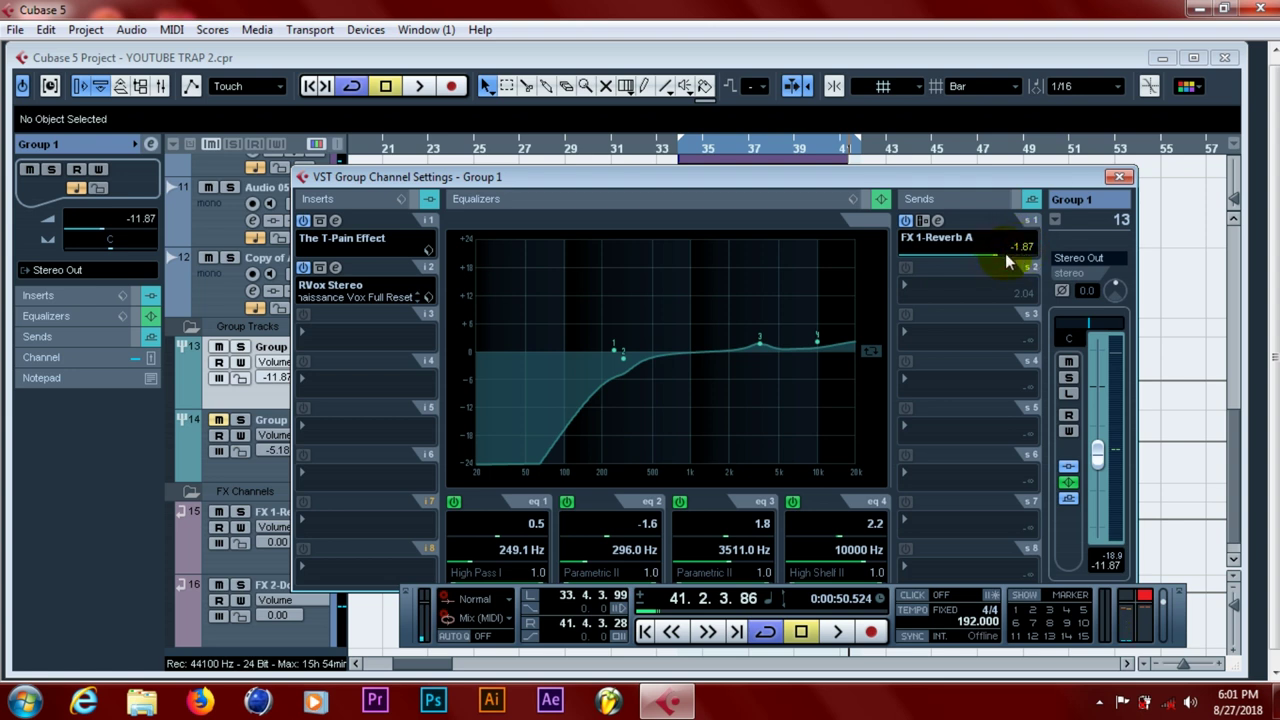
# Try Group 1's FX 1-Reverb A send level at about -11.52, and bring it back up to 0.00
pyautogui.moveTo(1005, 253); pyautogui.dragTo(970, 259)
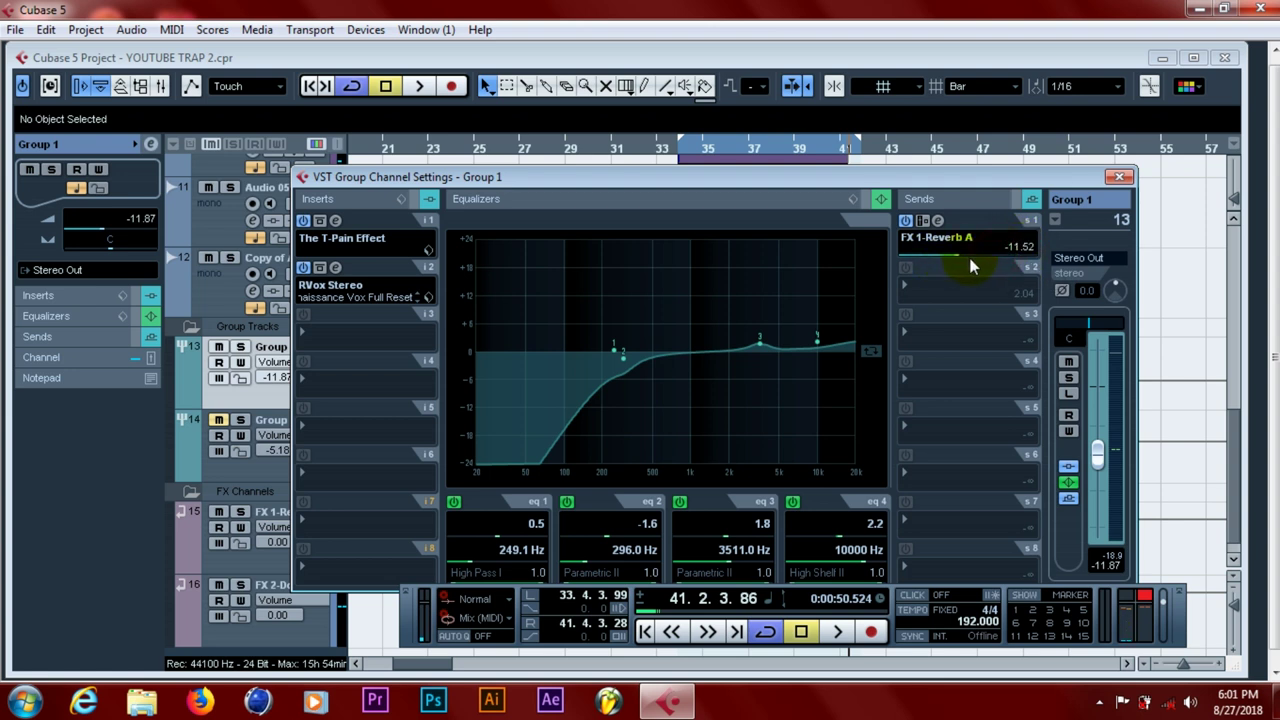
pyautogui.click(1020, 250)
pyautogui.click(1023, 243)
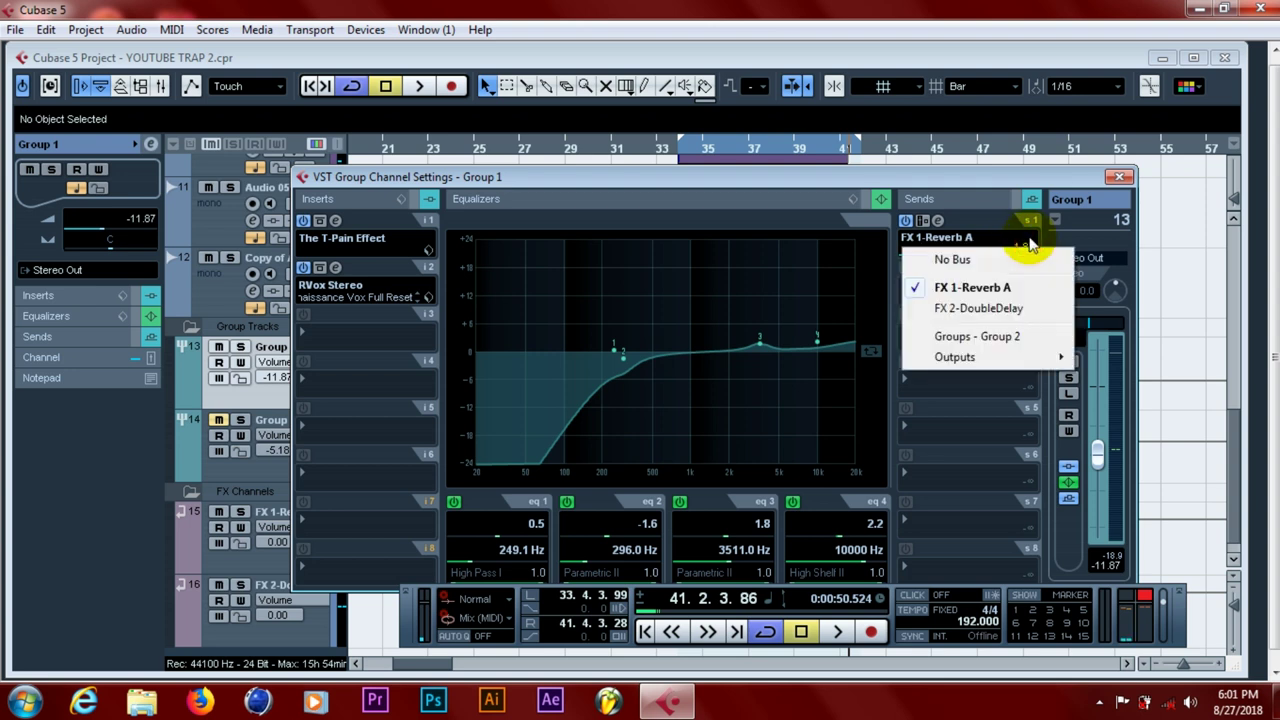
pyautogui.click(1024, 238)
pyautogui.click(1017, 250)
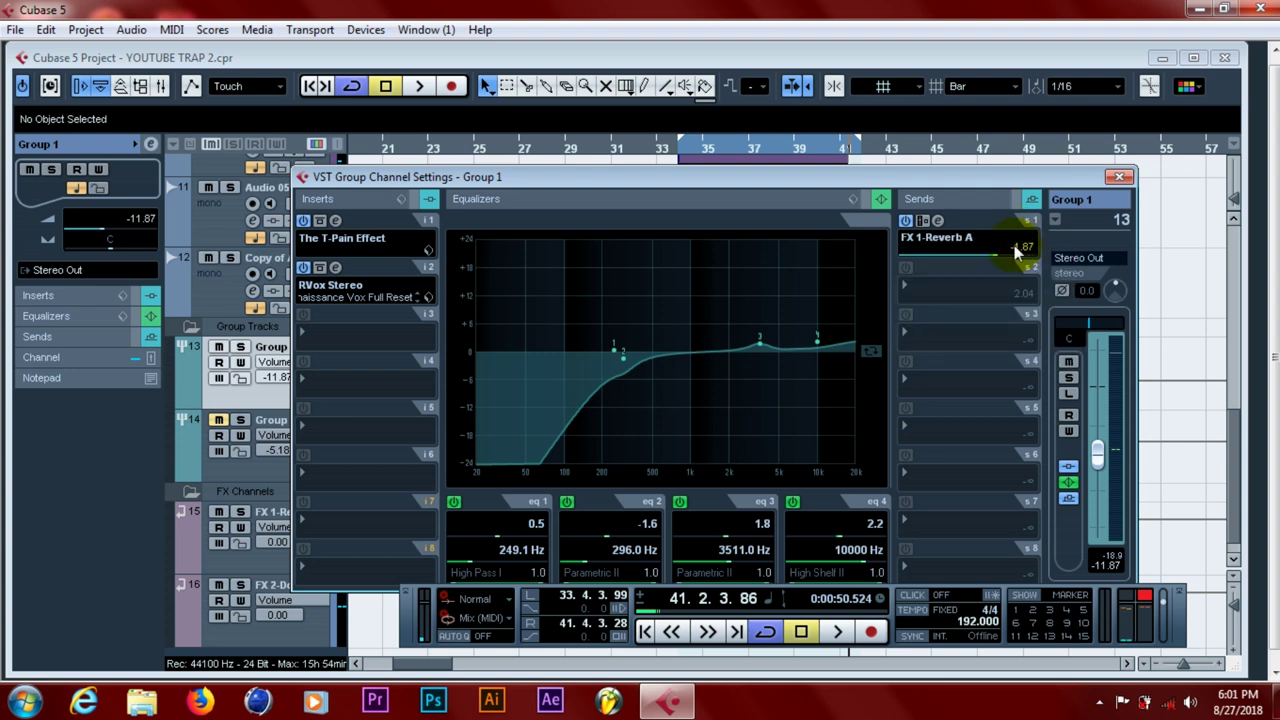
pyautogui.moveTo(998, 253); pyautogui.dragTo(1000, 253)
# During playback, dip Group 1's FX 1-Reverb A send level to about -12.43, raise it to about 1.08, and stop
pyautogui.press('space')
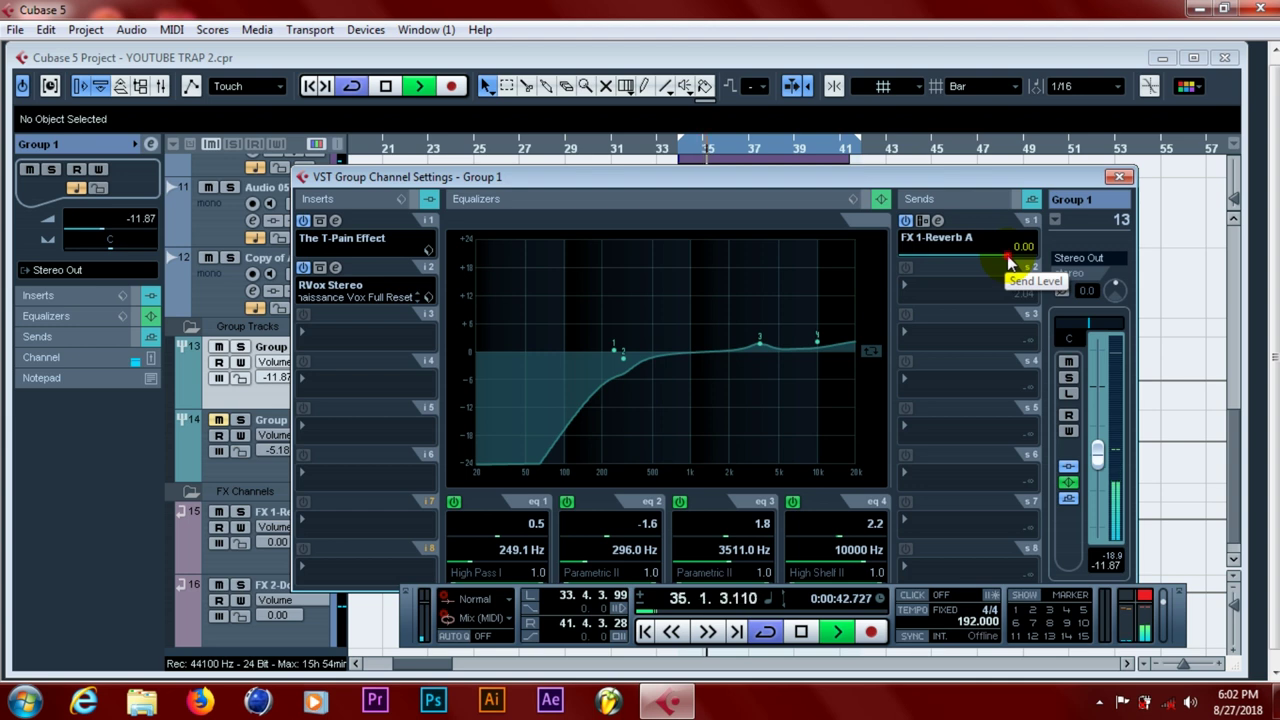
pyautogui.moveTo(1009, 262); pyautogui.dragTo(953, 260)
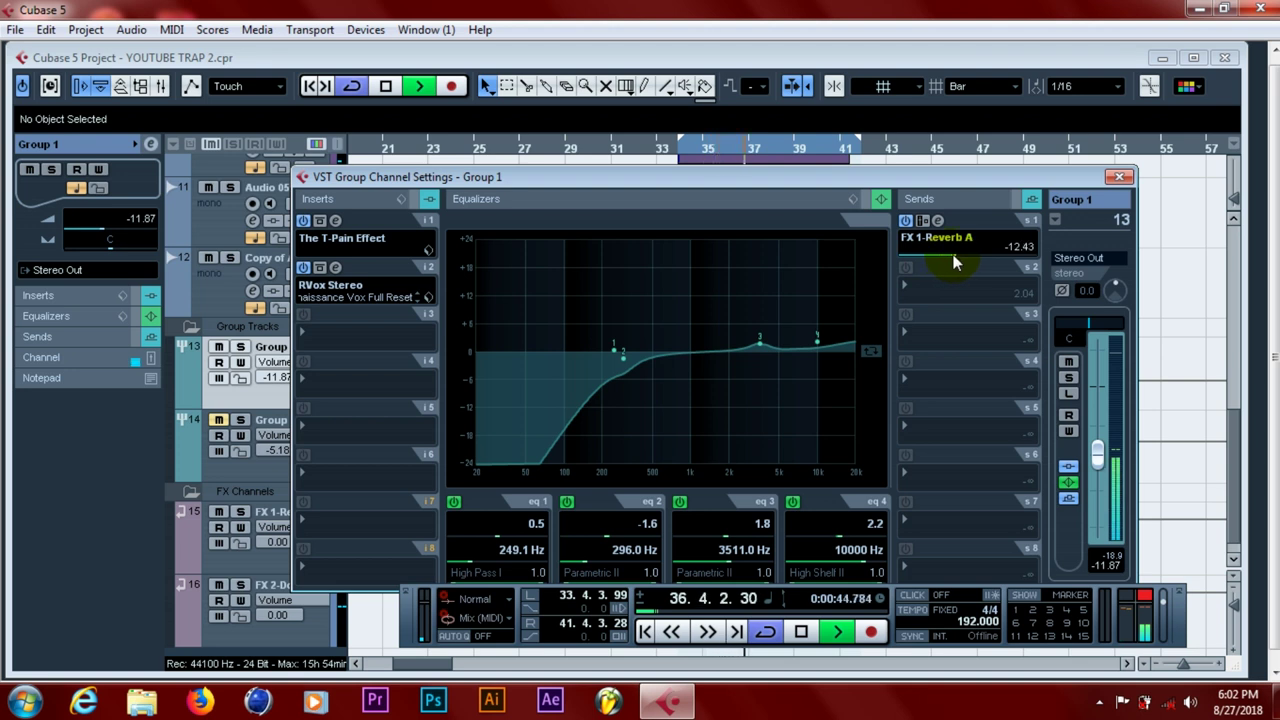
pyautogui.moveTo(978, 256); pyautogui.dragTo(1009, 255)
pyautogui.press('space')
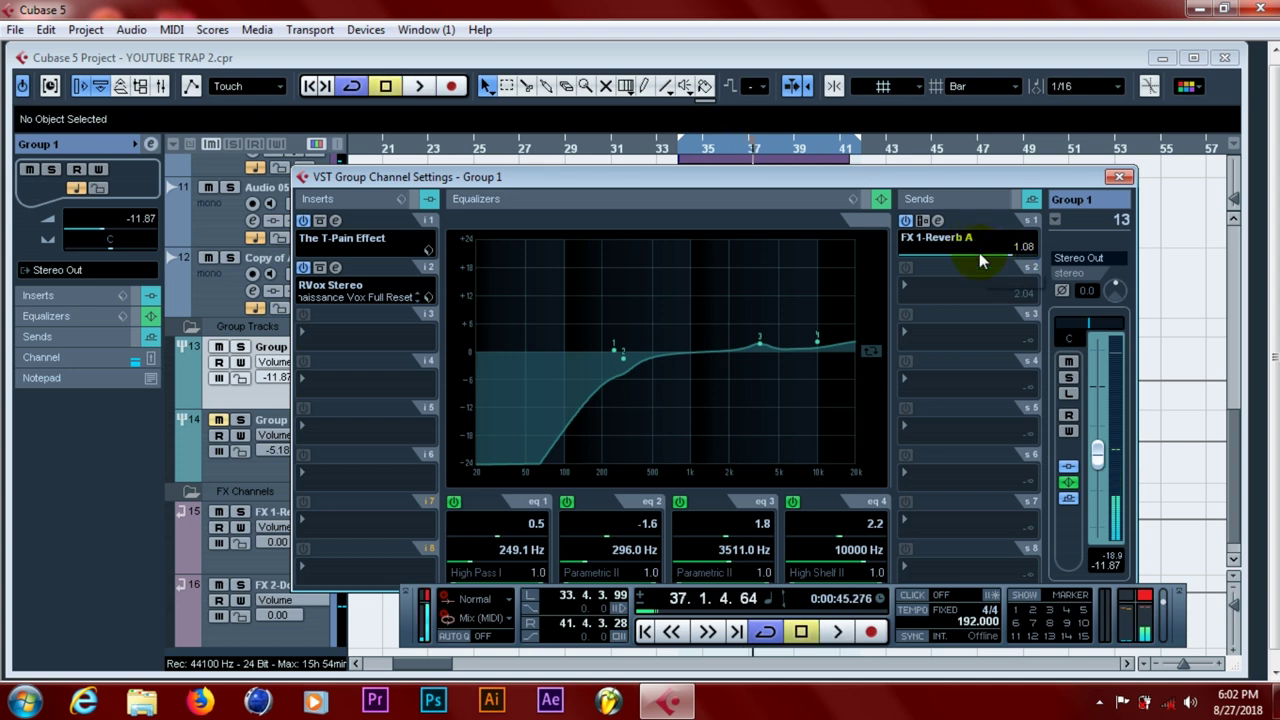
# During playback, set the wet mix of Group 1's Reverb A effect to 20, close its editor, and stop
pyautogui.click(925, 221)
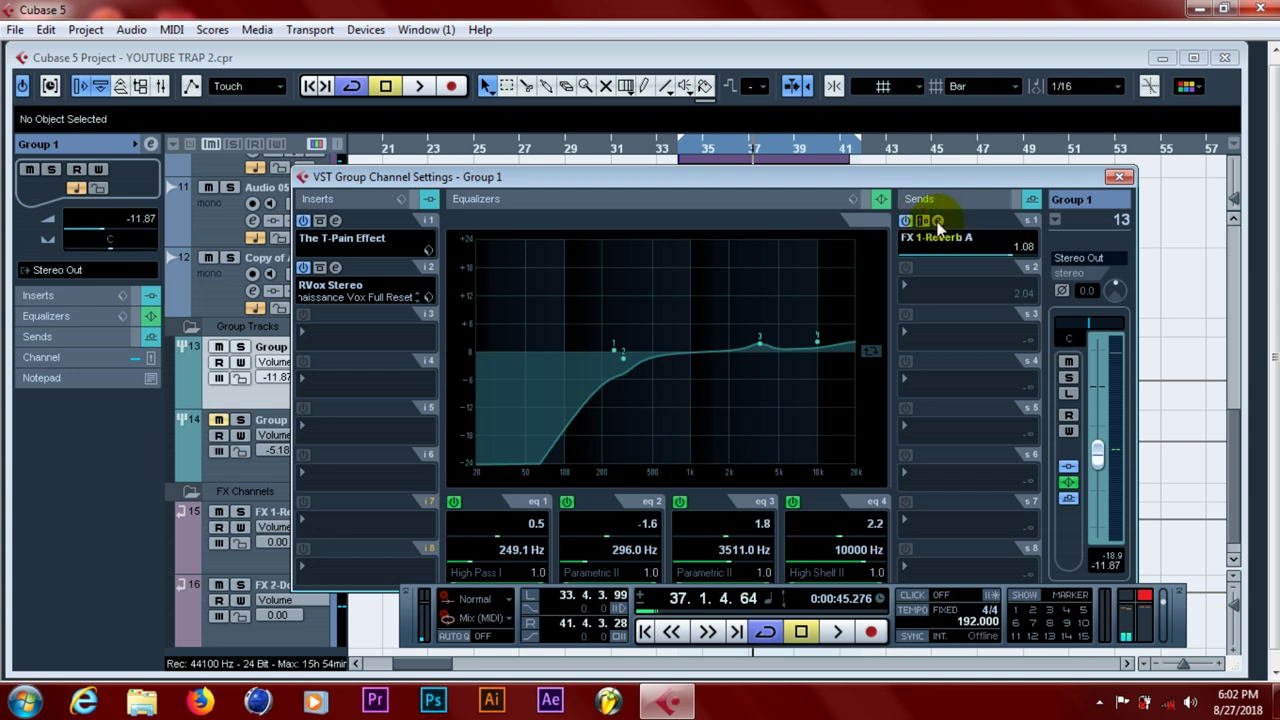
pyautogui.click(938, 221)
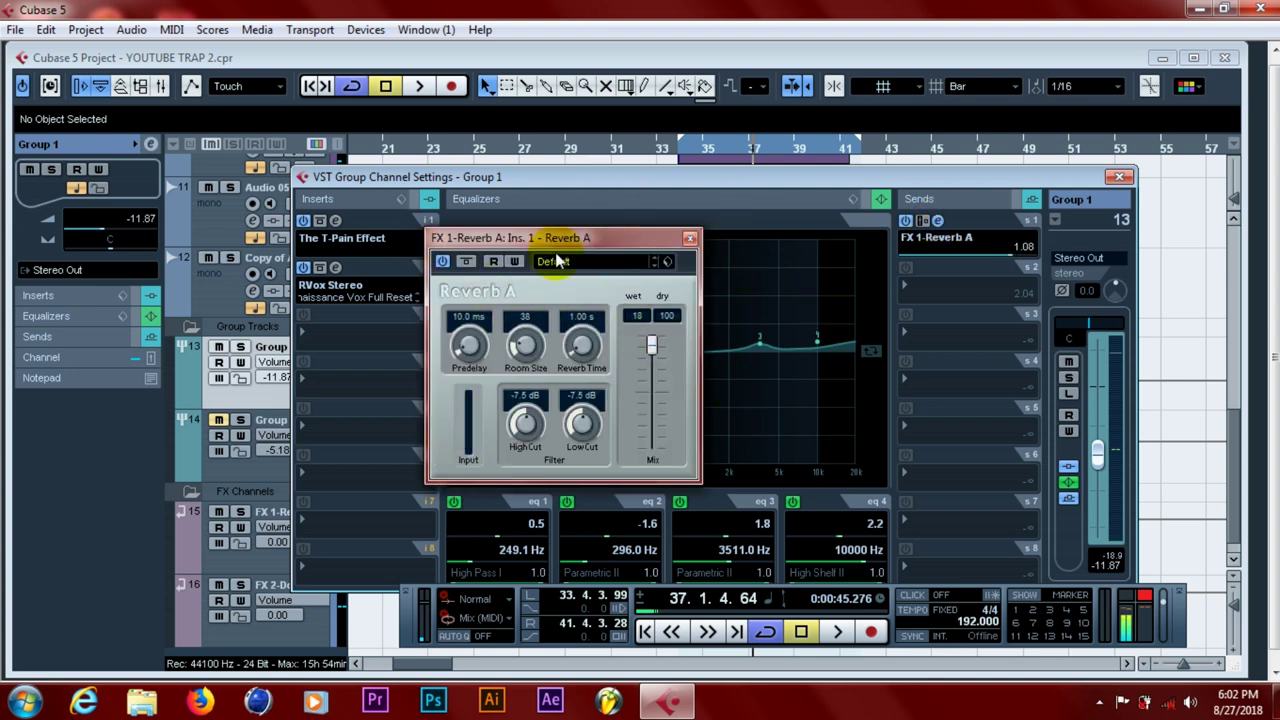
pyautogui.press('space')
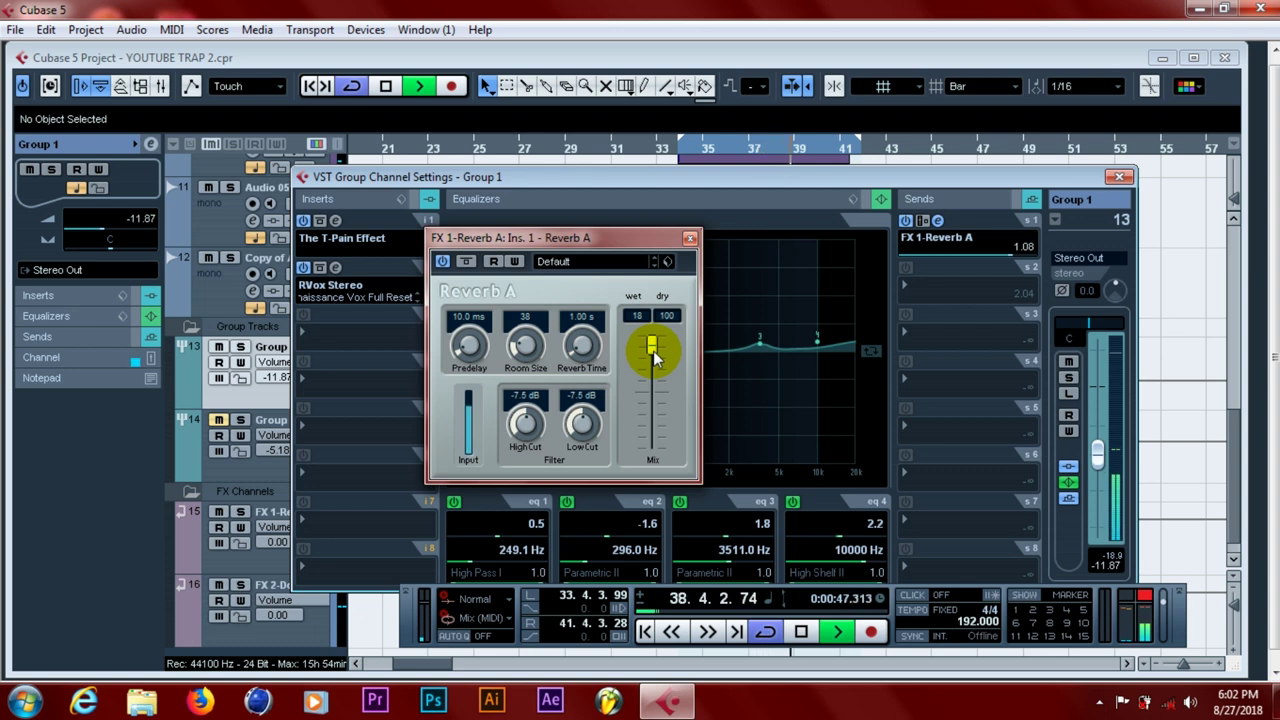
pyautogui.click(653, 347)
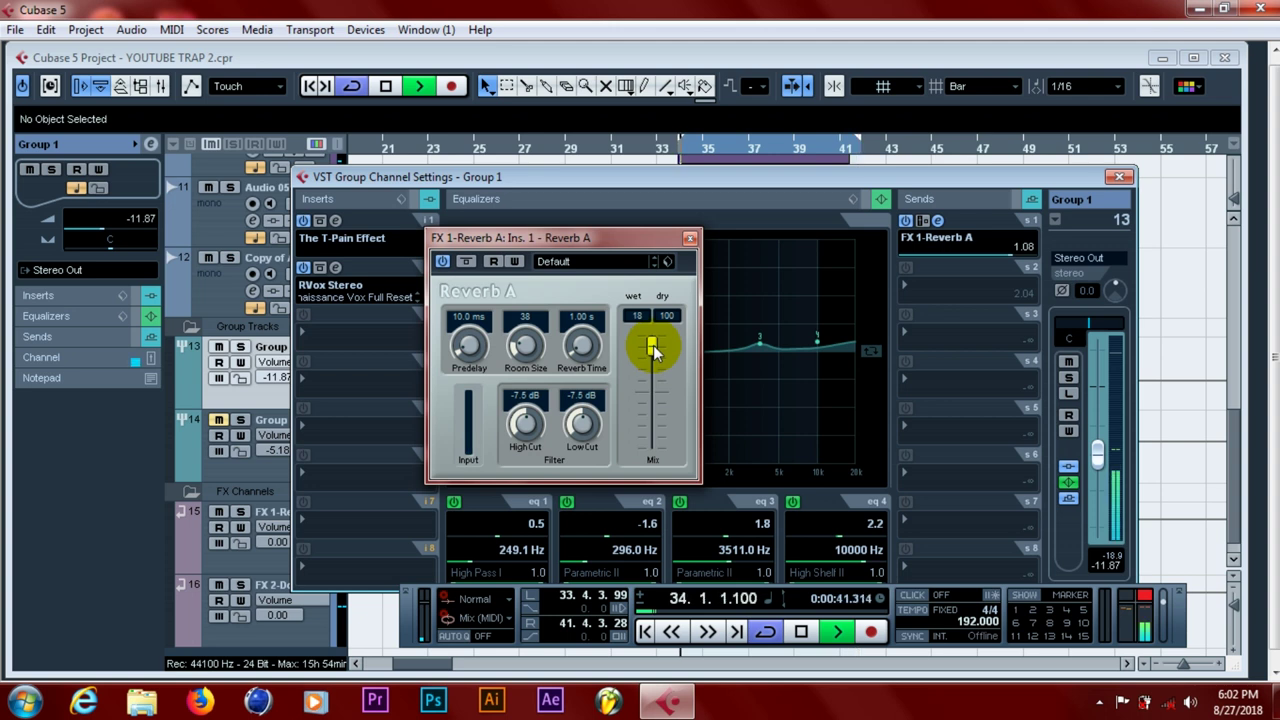
pyautogui.moveTo(653, 346); pyautogui.dragTo(651, 342)
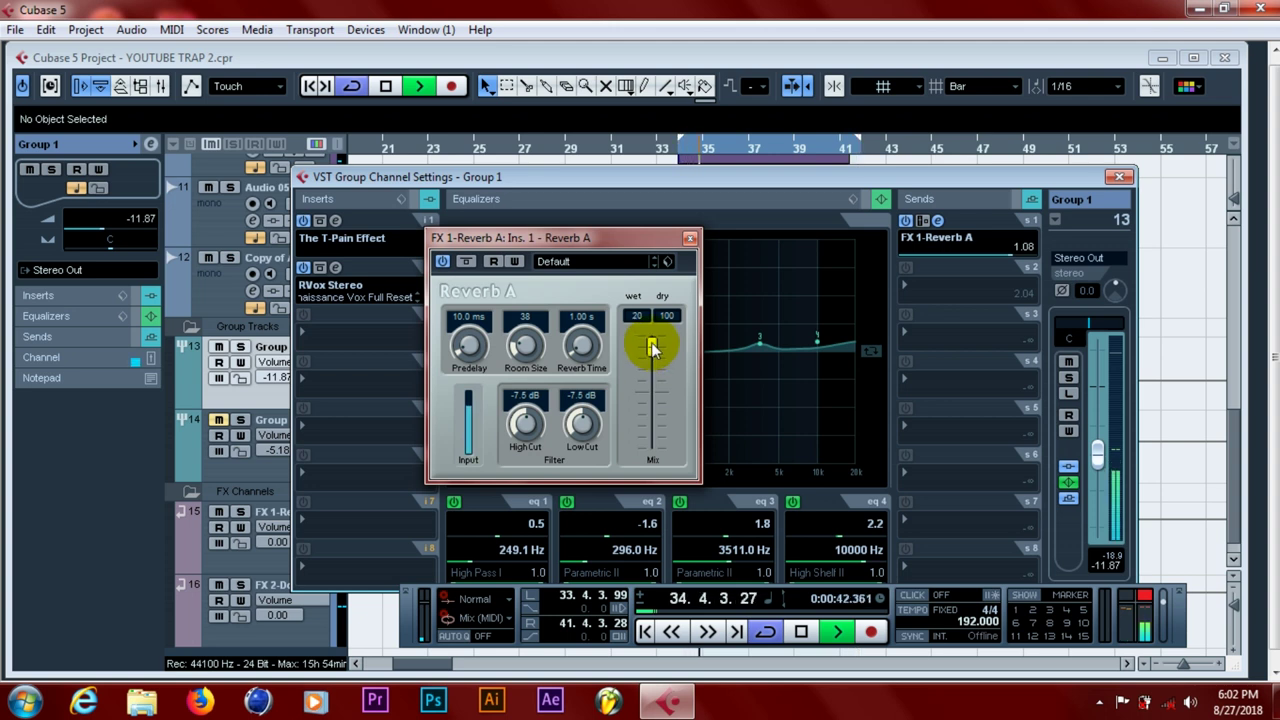
pyautogui.click(691, 242)
pyautogui.press('space')
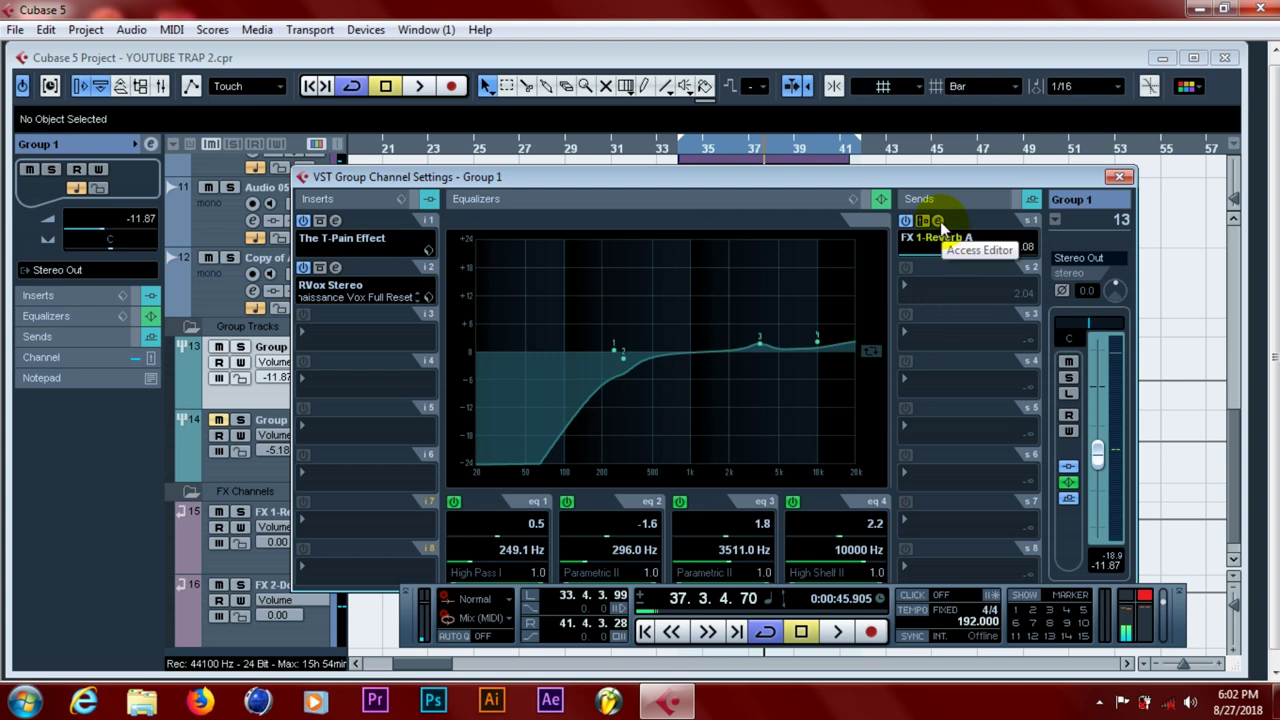
# Reopen the Reverb A editor from Group 1's first send to review its settings, and close it
pyautogui.click(939, 221)
pyautogui.click(940, 220)
pyautogui.click(940, 220)
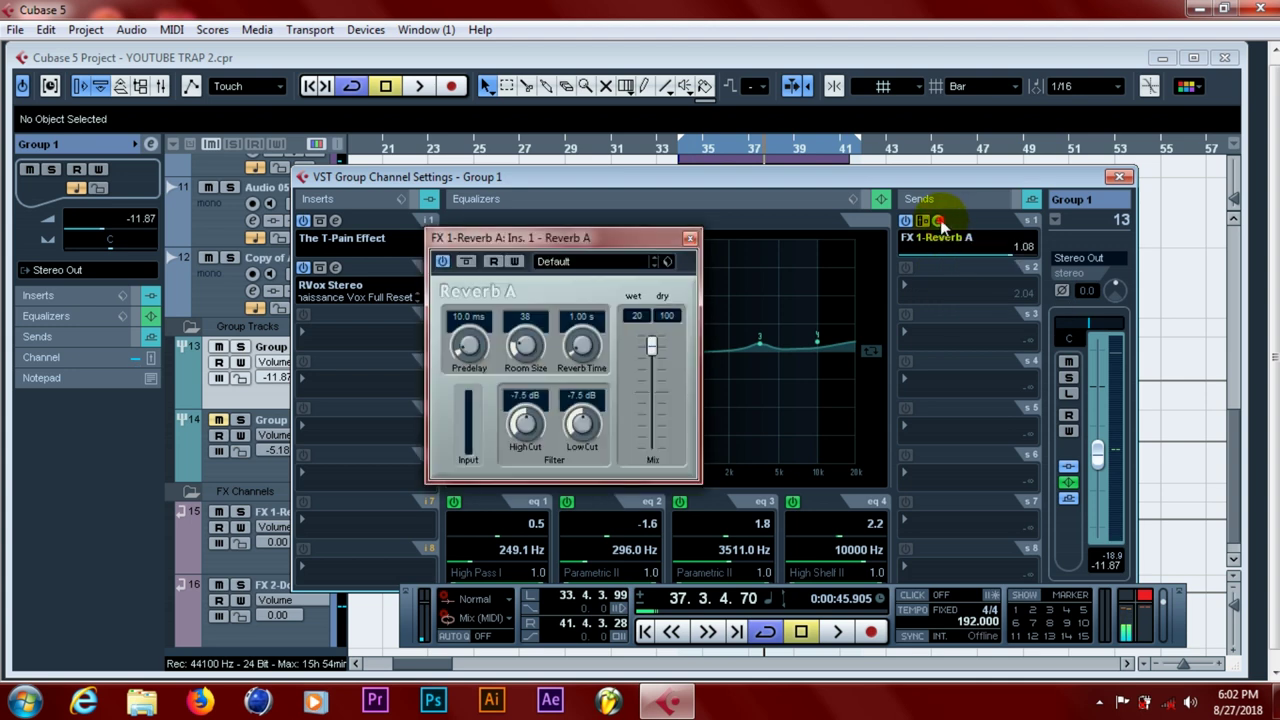
pyautogui.click(940, 220)
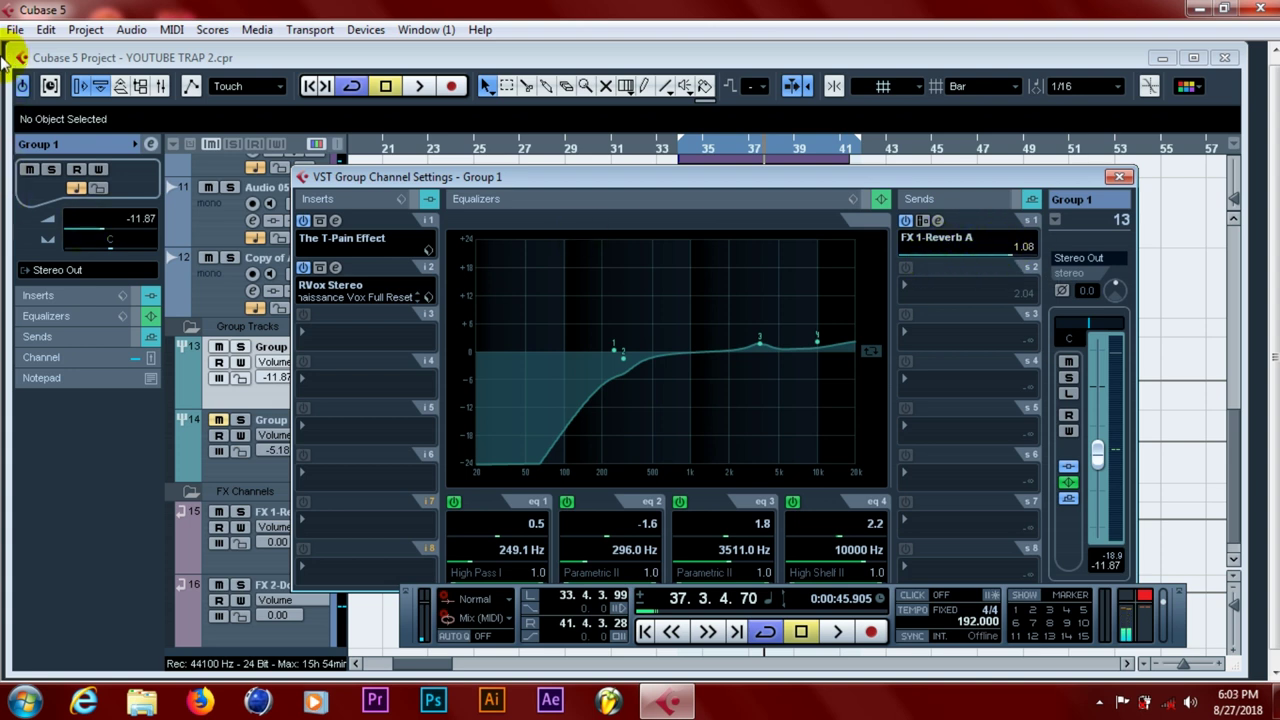
# Save the project and close Group 1's channel settings
pyautogui.click(15, 29)
pyautogui.click(40, 164)
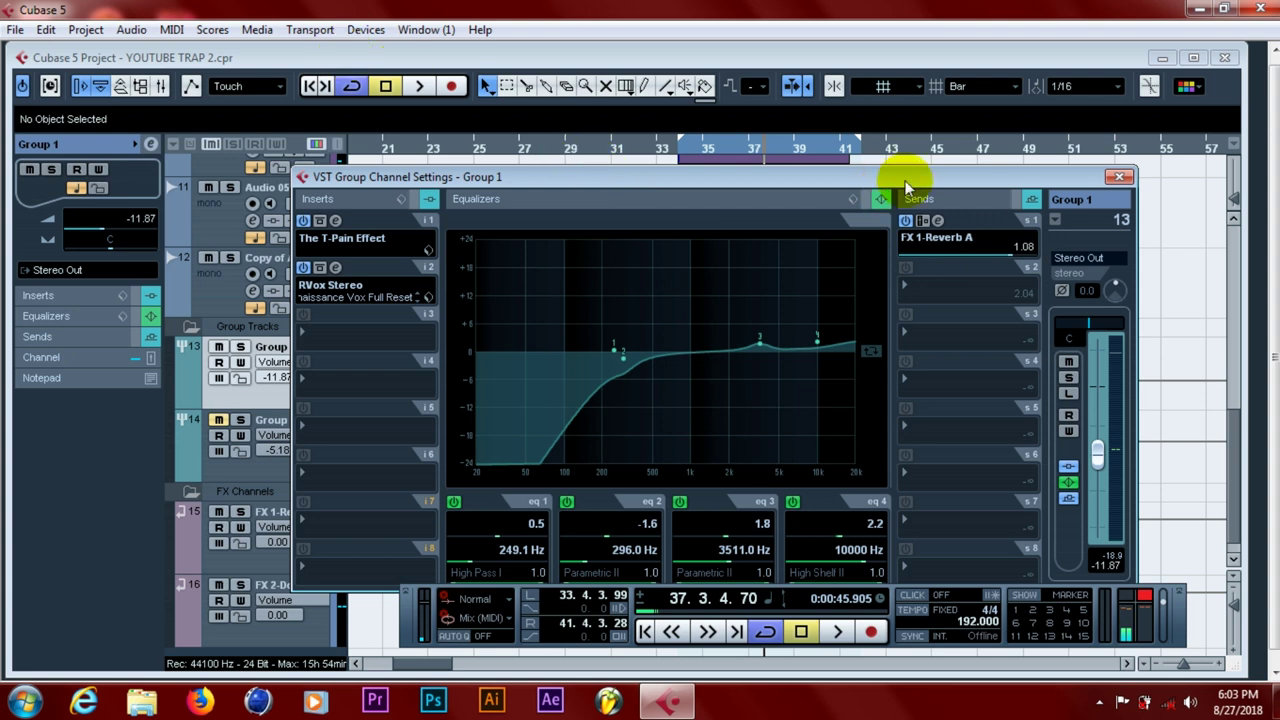
pyautogui.click(1121, 177)
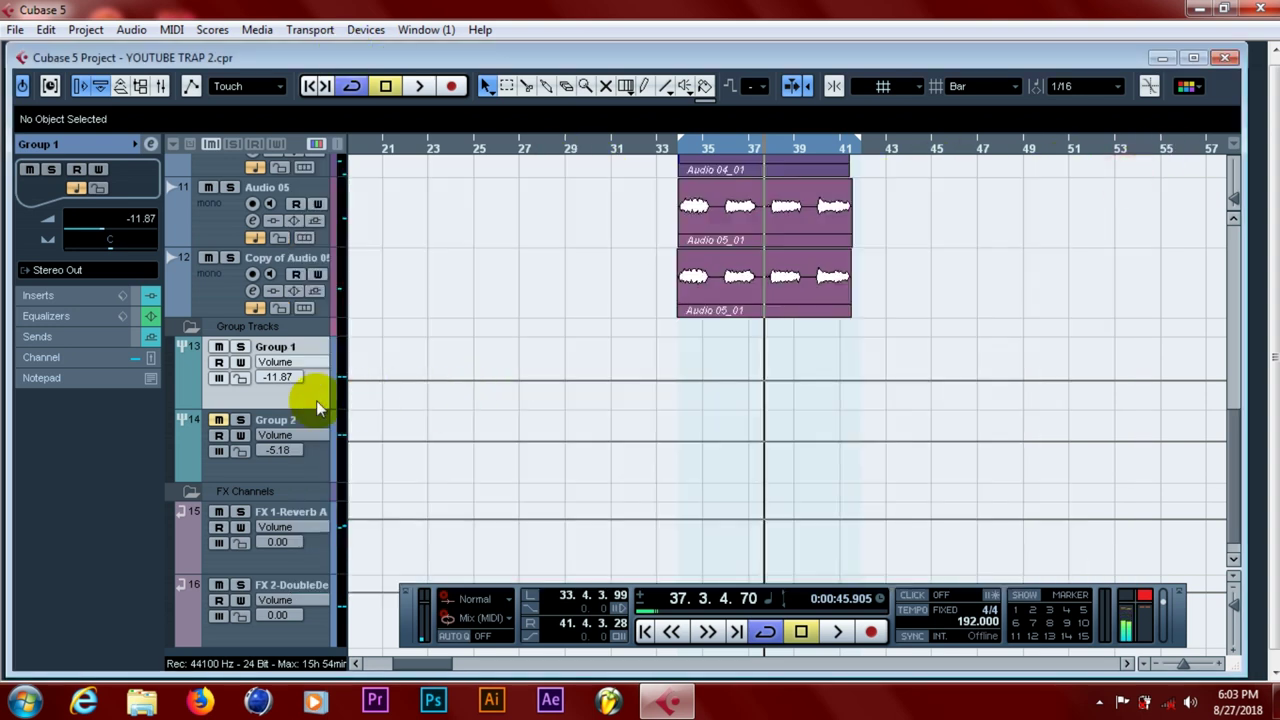
# Try routing Audio 05's first send to FX 1-Reverb A, activating it at a level of about -3.81
pyautogui.click(240, 200)
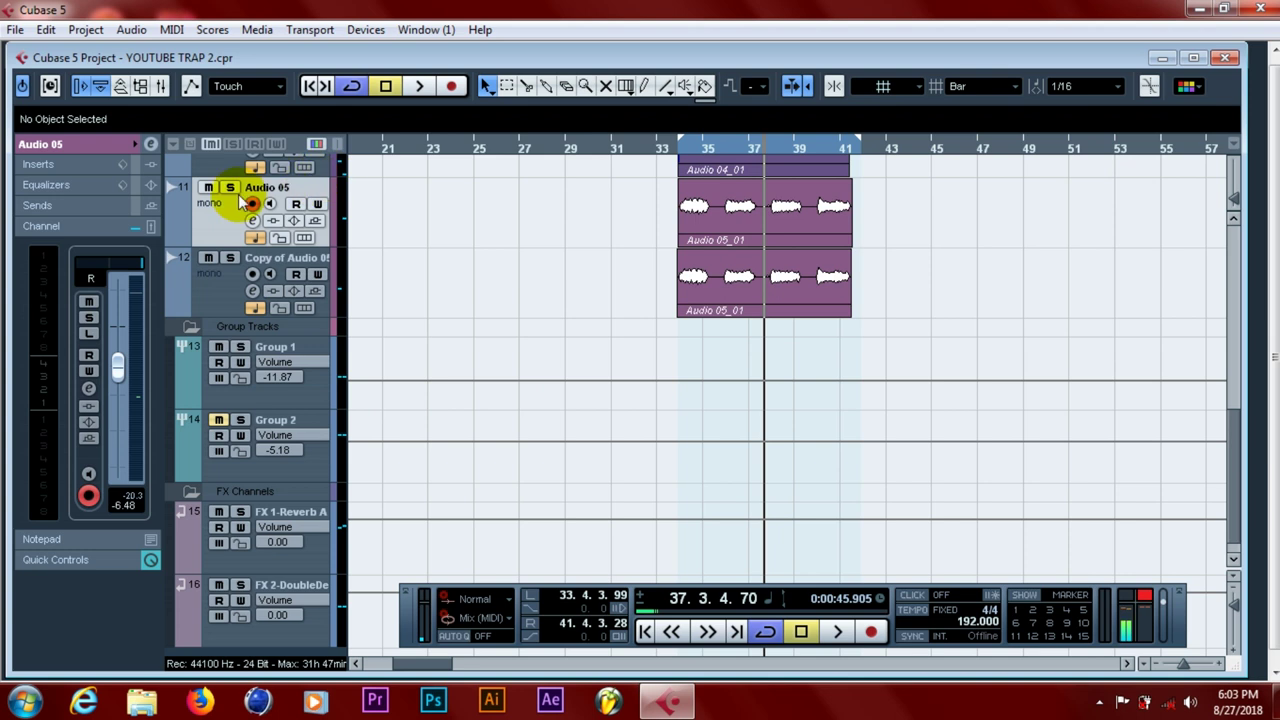
pyautogui.click(150, 144)
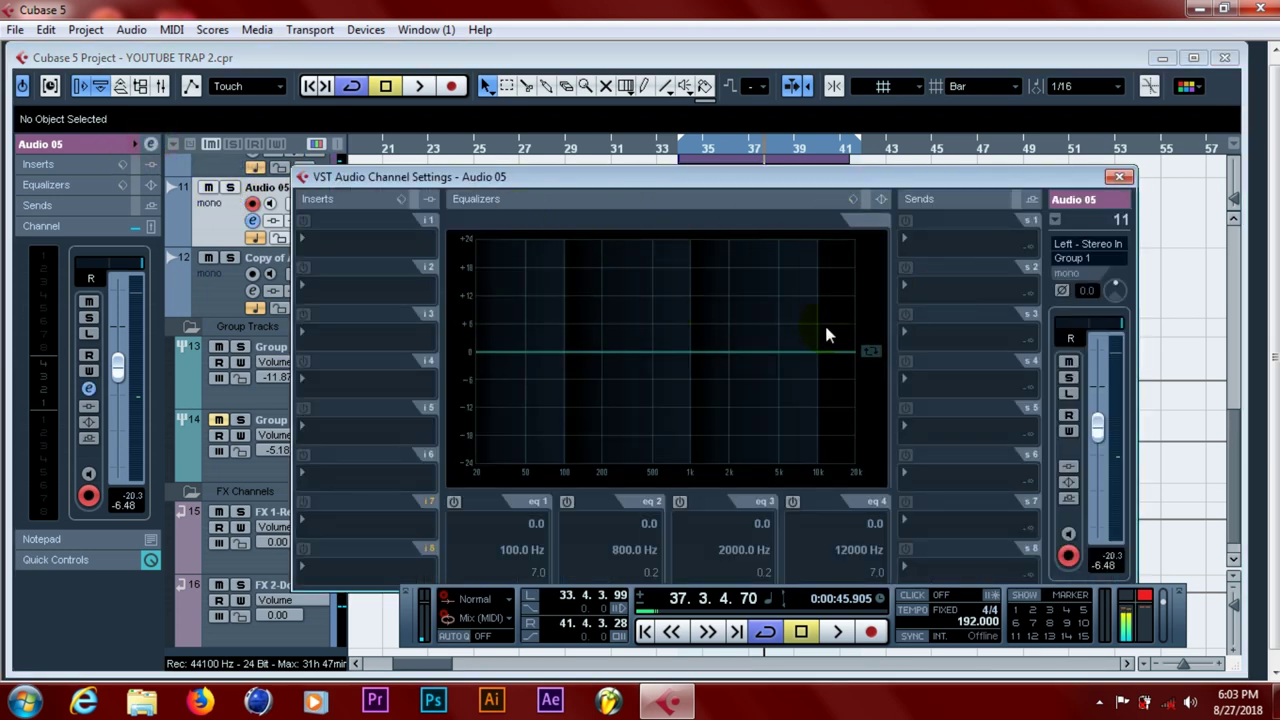
pyautogui.click(922, 250)
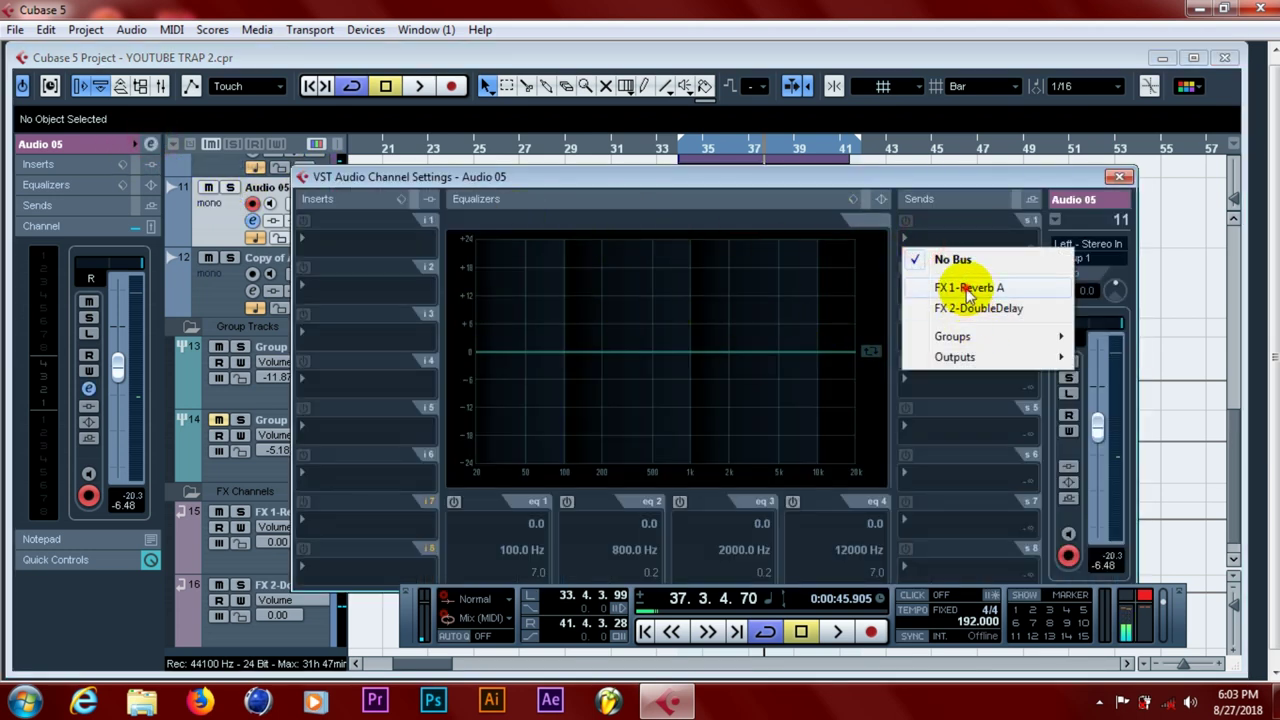
pyautogui.click(986, 286)
pyautogui.click(906, 221)
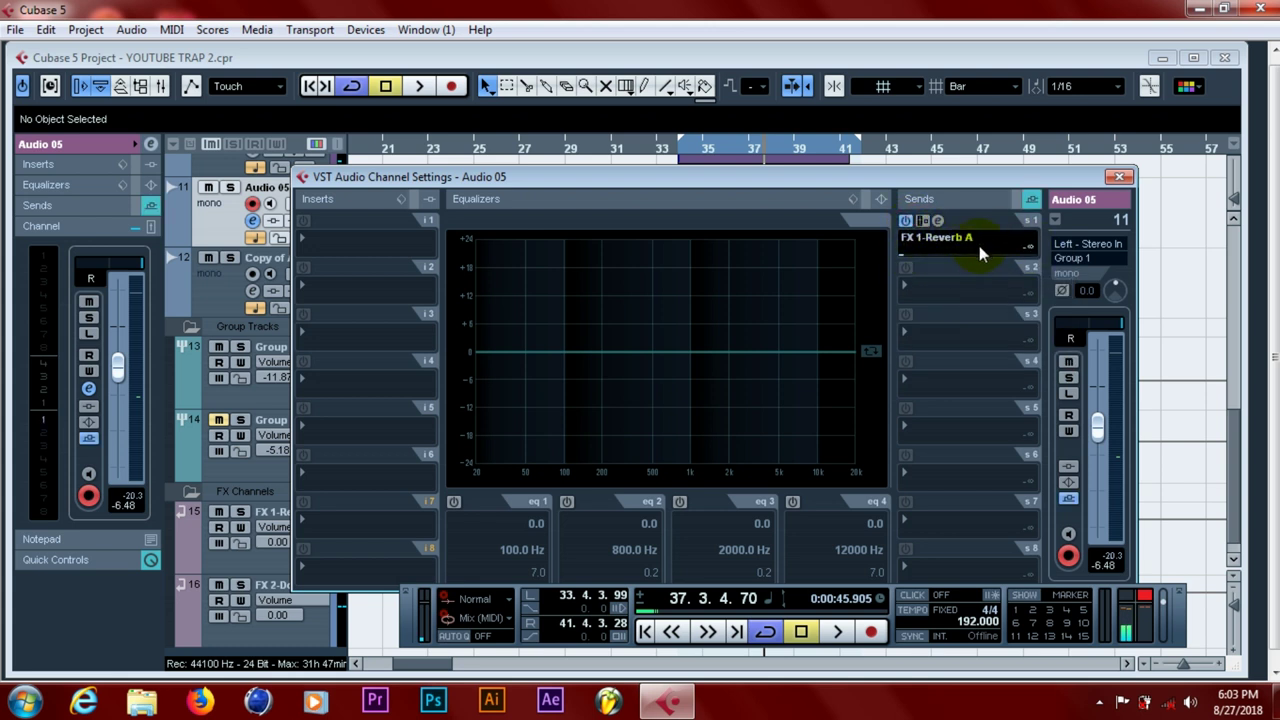
pyautogui.moveTo(917, 252); pyautogui.dragTo(992, 269)
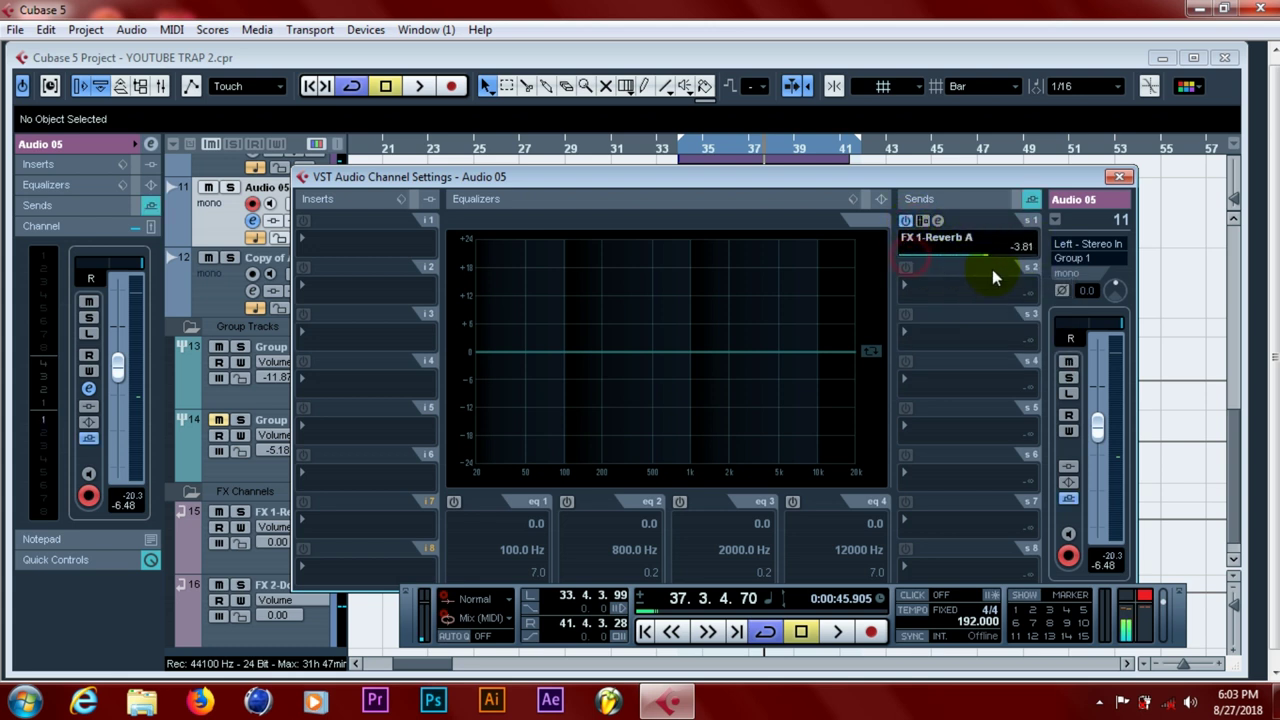
# Remove the FX 1-Reverb A send from Audio 05 and close its channel settings
pyautogui.click(919, 244)
pyautogui.click(922, 252)
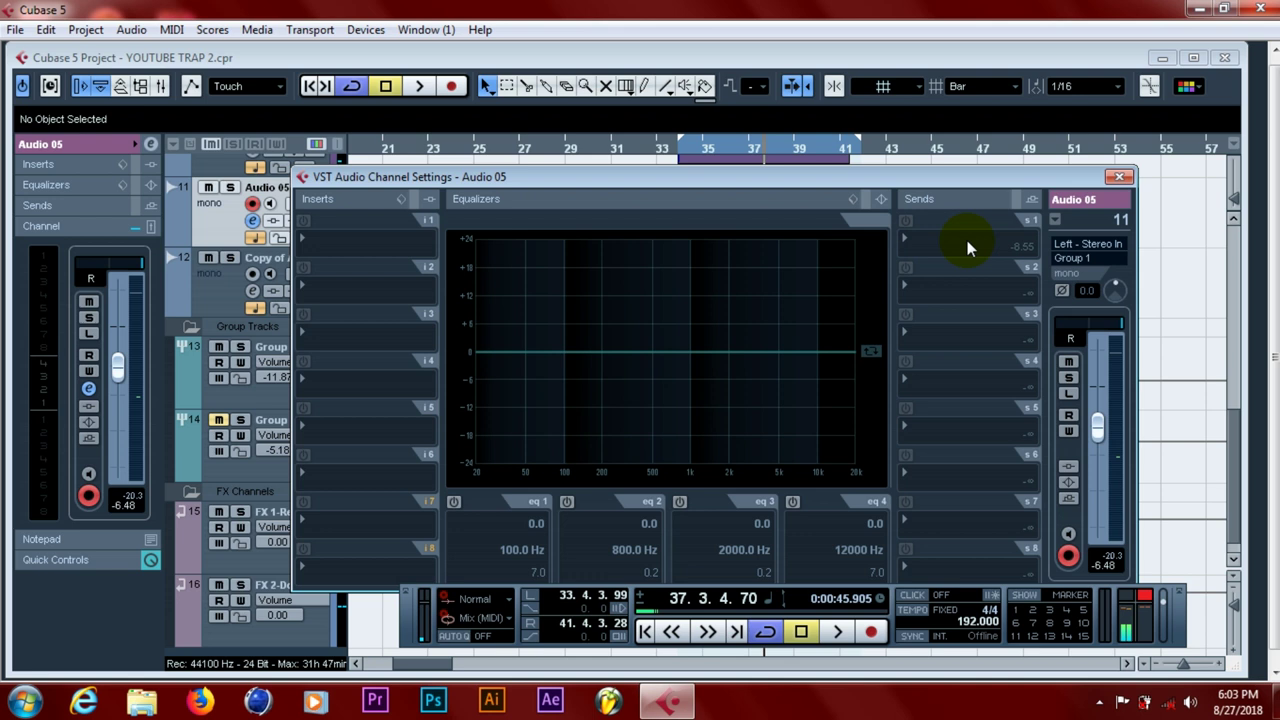
pyautogui.click(1110, 180)
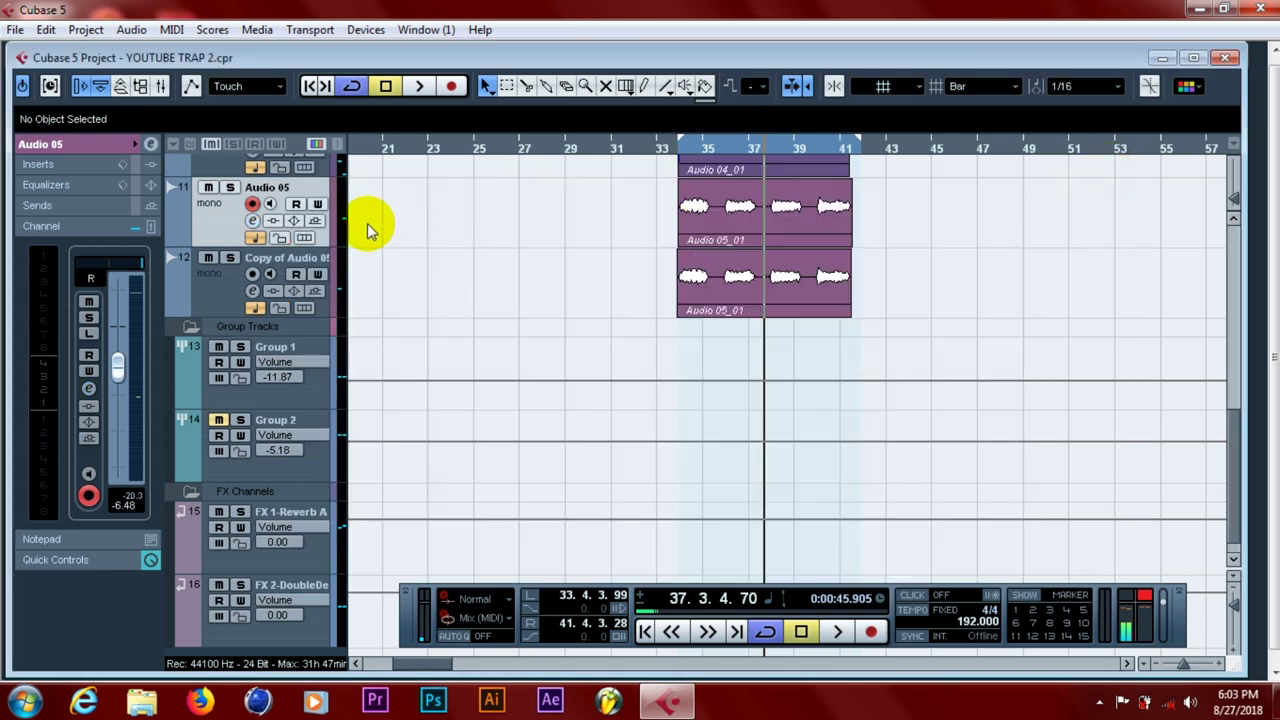
# Save the project, reopening Group 1's channel settings between two saves
pyautogui.click(14, 30)
pyautogui.click(36, 163)
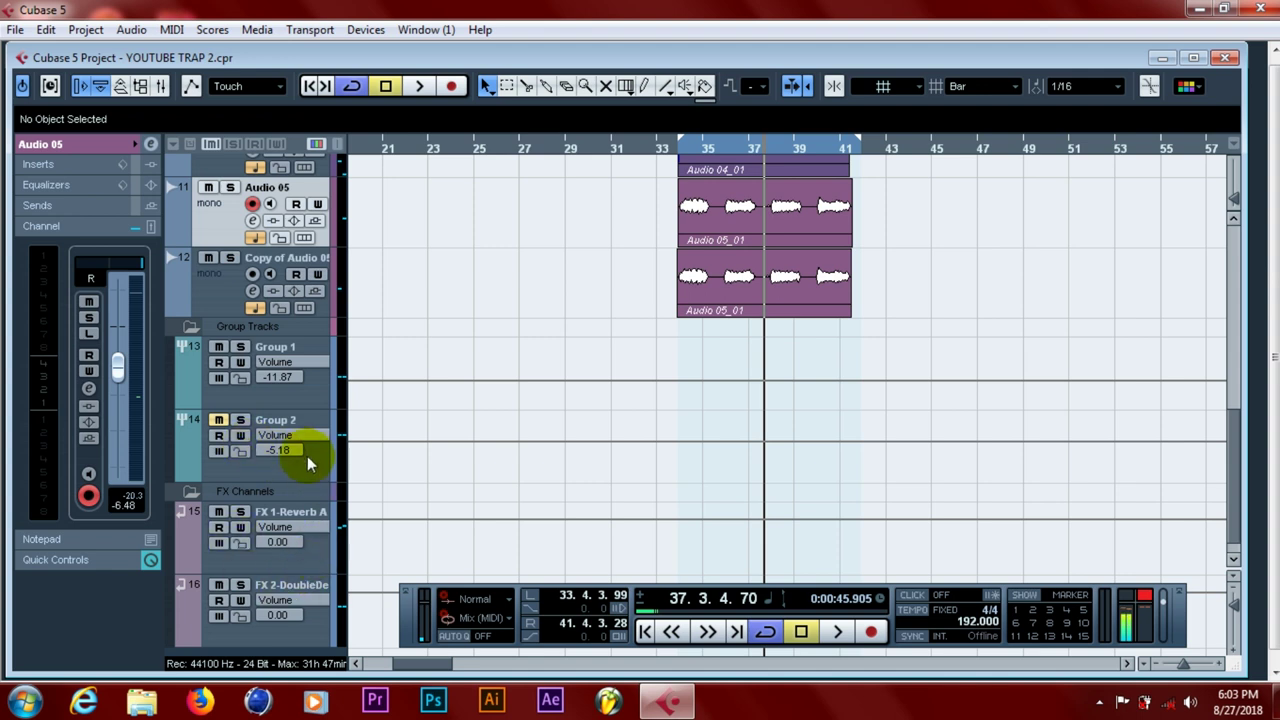
pyautogui.click(295, 392)
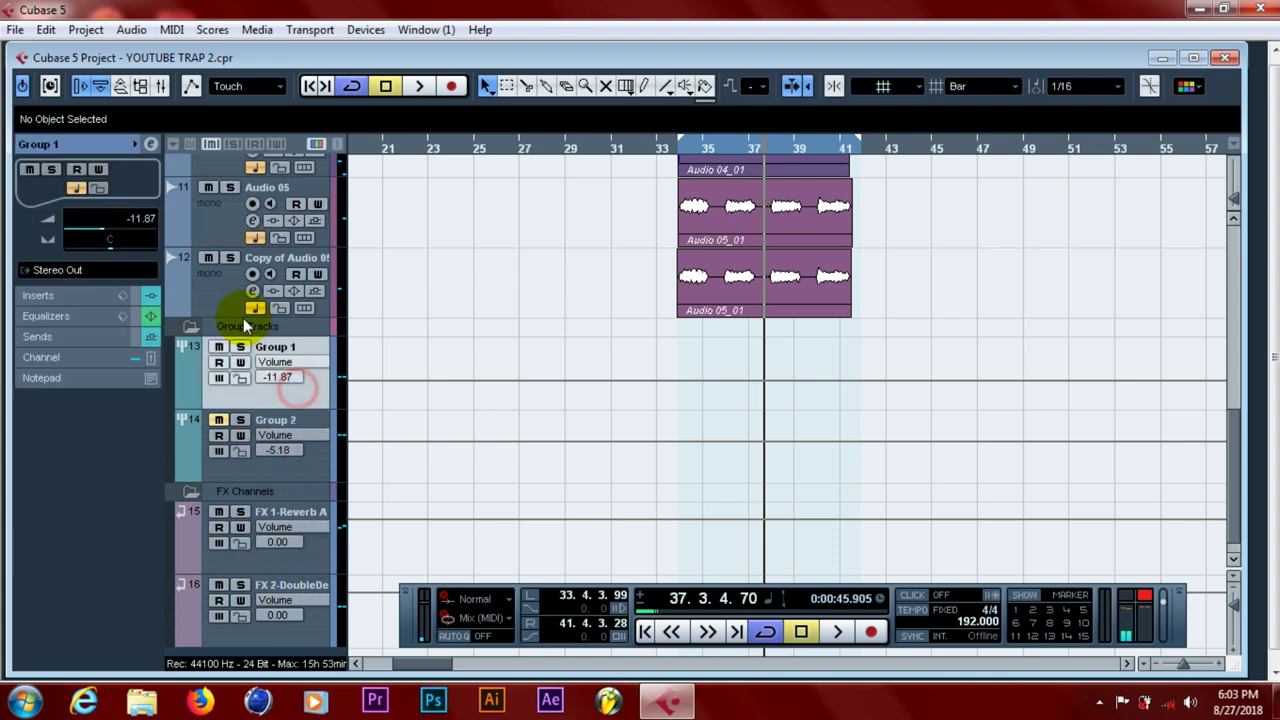
pyautogui.click(151, 145)
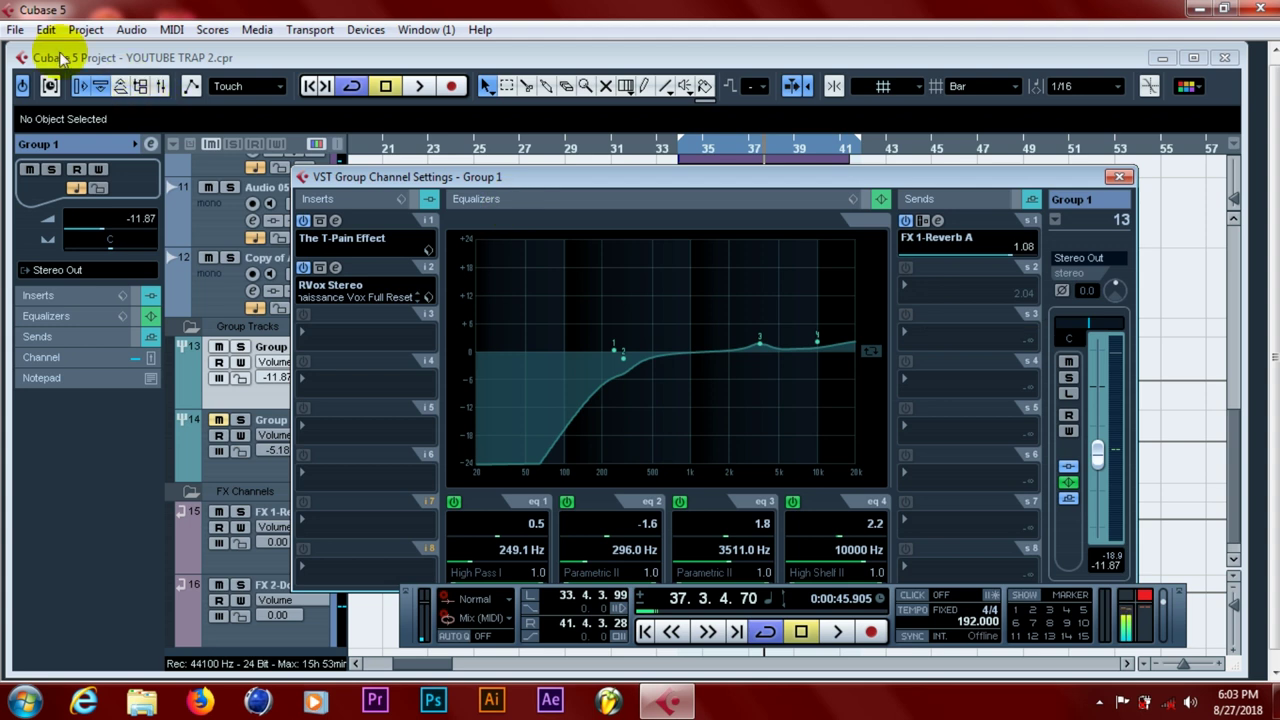
pyautogui.click(14, 30)
pyautogui.click(40, 161)
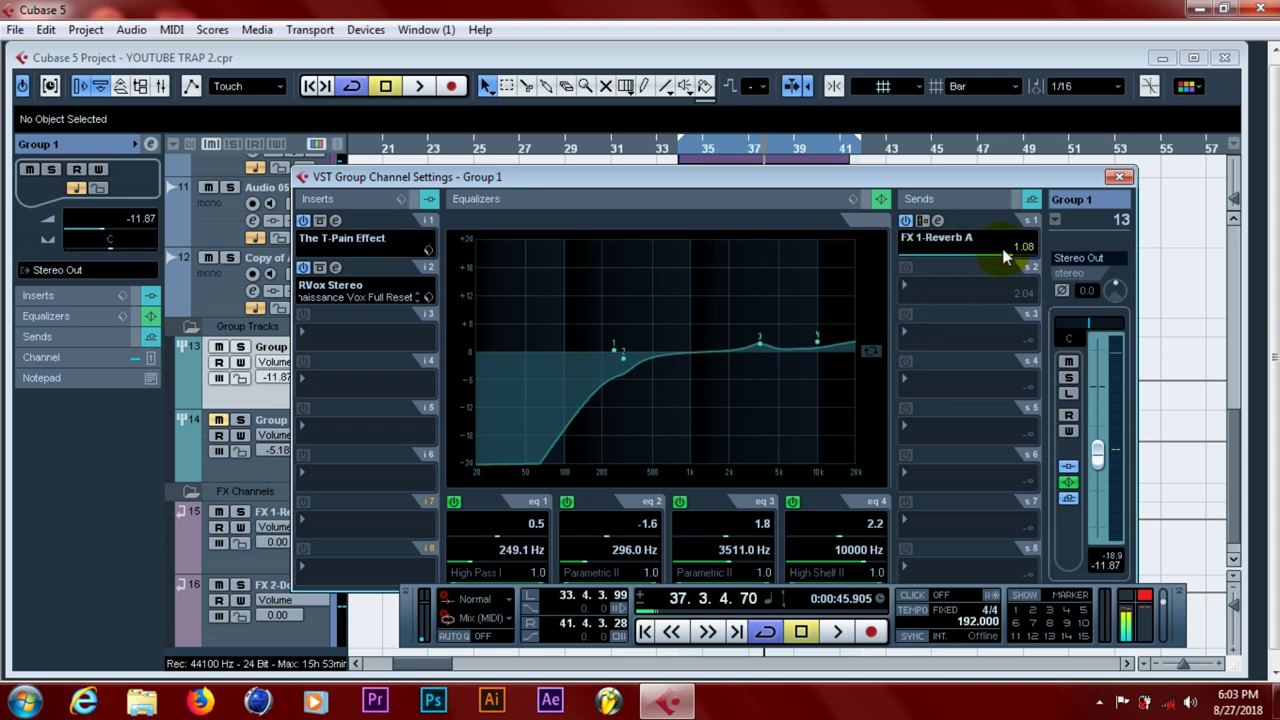
# Check Group 1's Reverb A editor, and assign FX 2-DoubleDelay to the second send and activate it
pyautogui.click(938, 220)
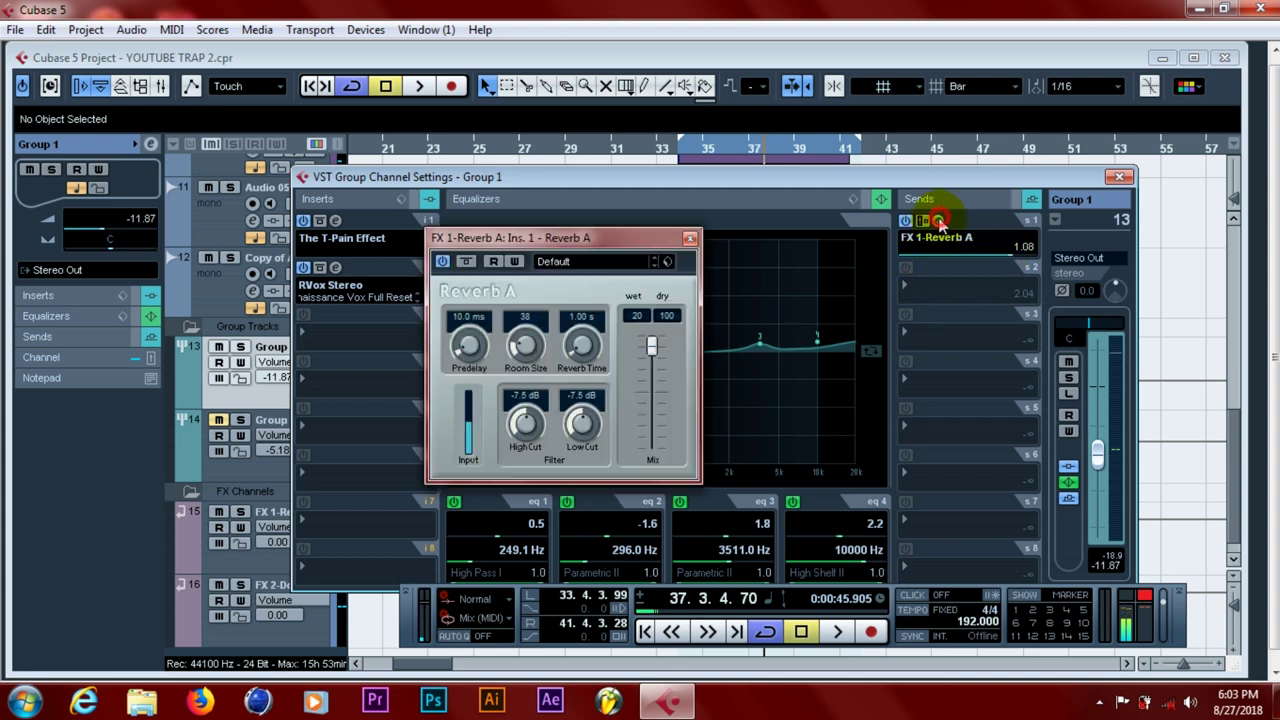
pyautogui.click(690, 239)
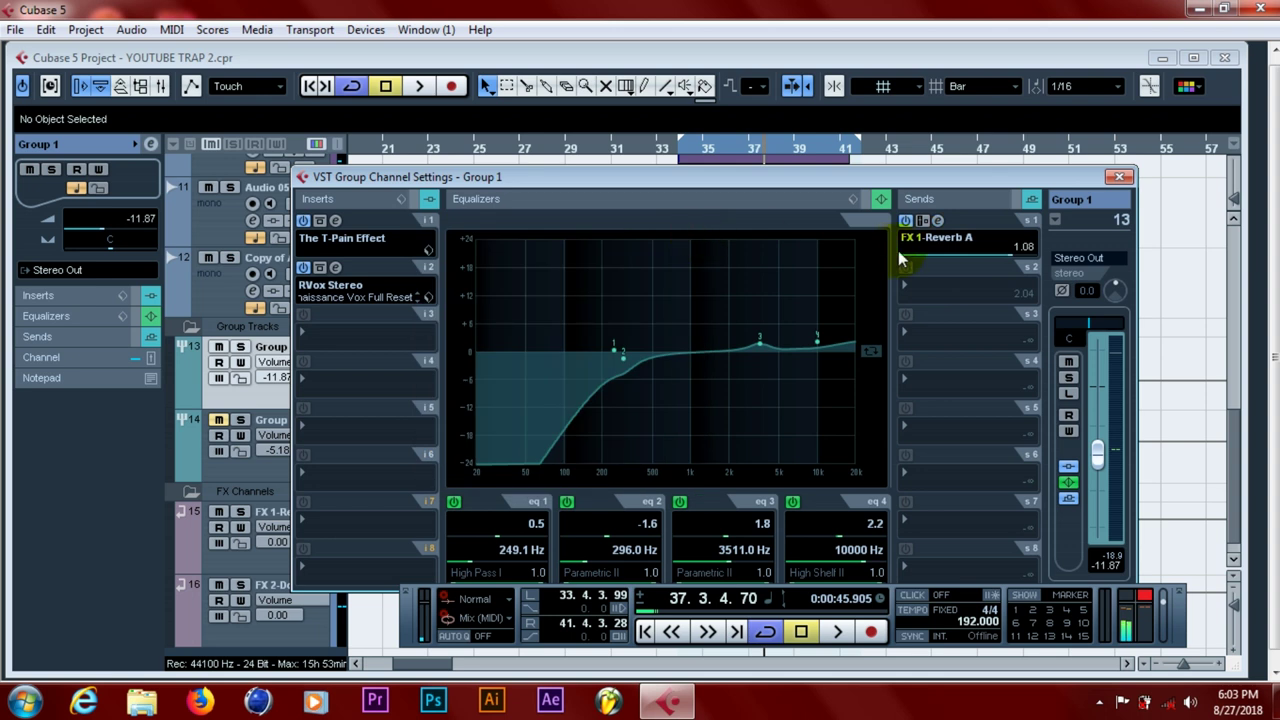
pyautogui.click(930, 291)
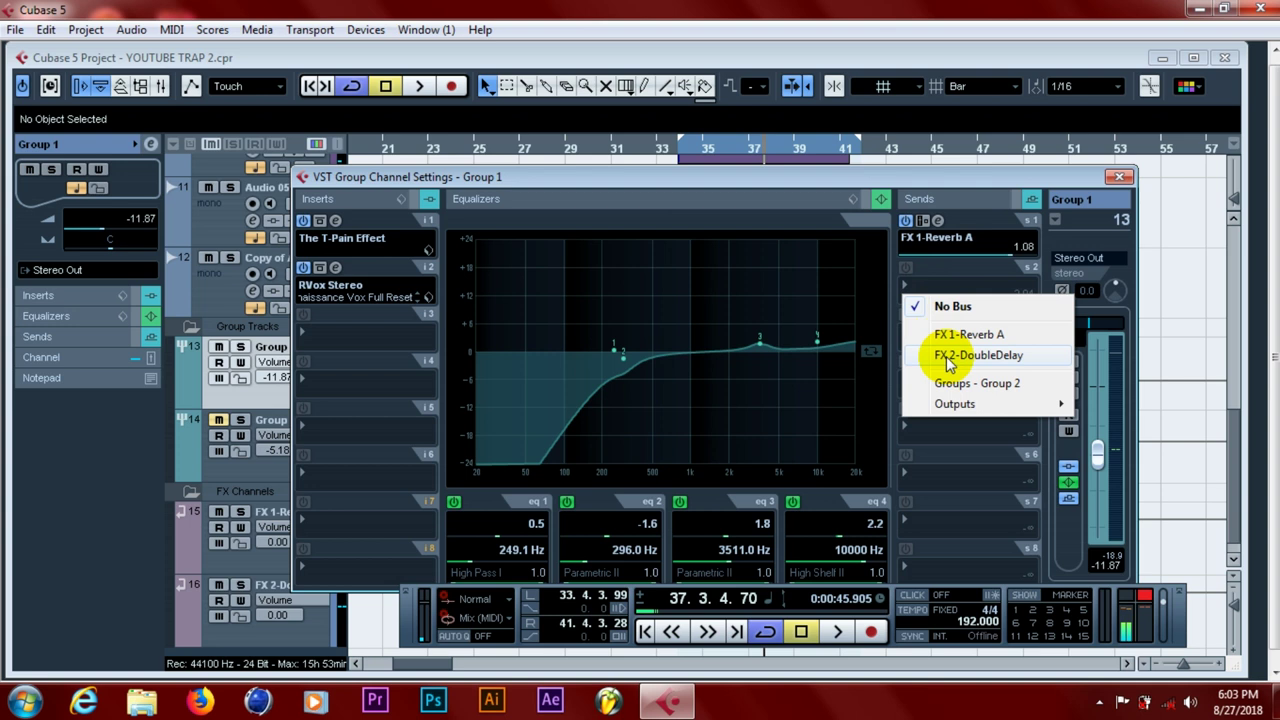
pyautogui.click(945, 306)
pyautogui.click(940, 291)
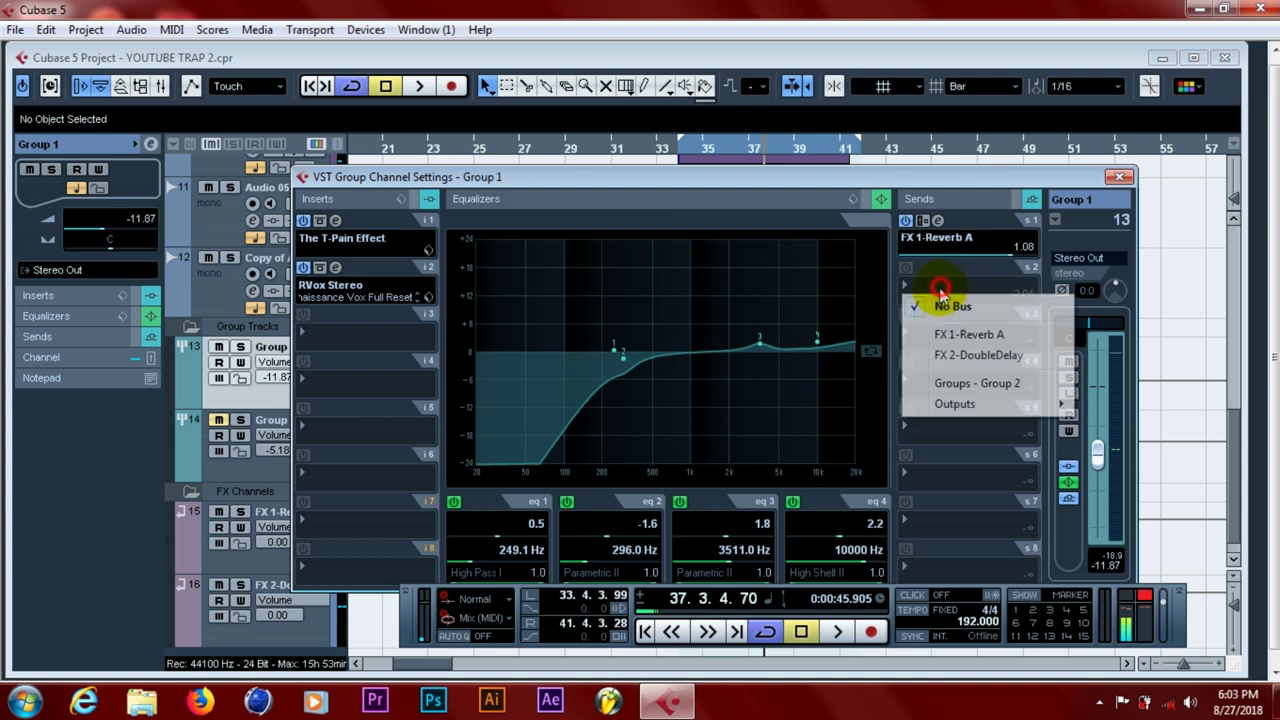
pyautogui.click(952, 358)
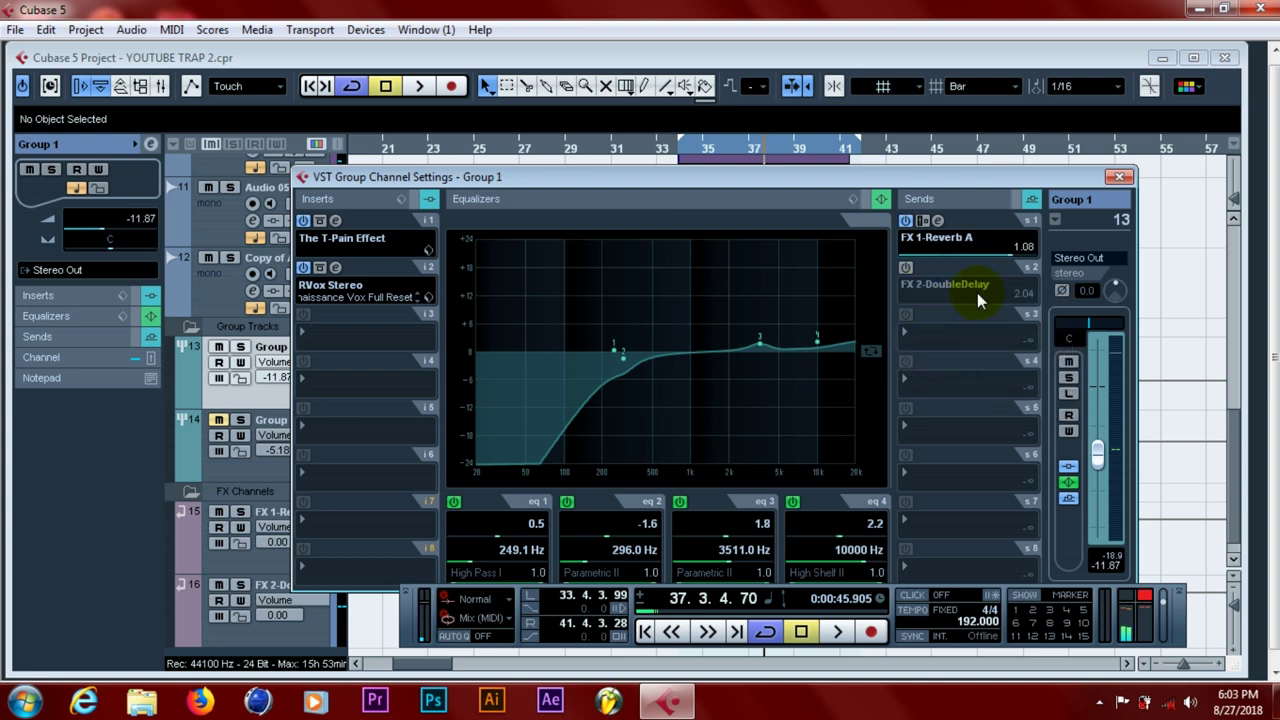
pyautogui.click(906, 267)
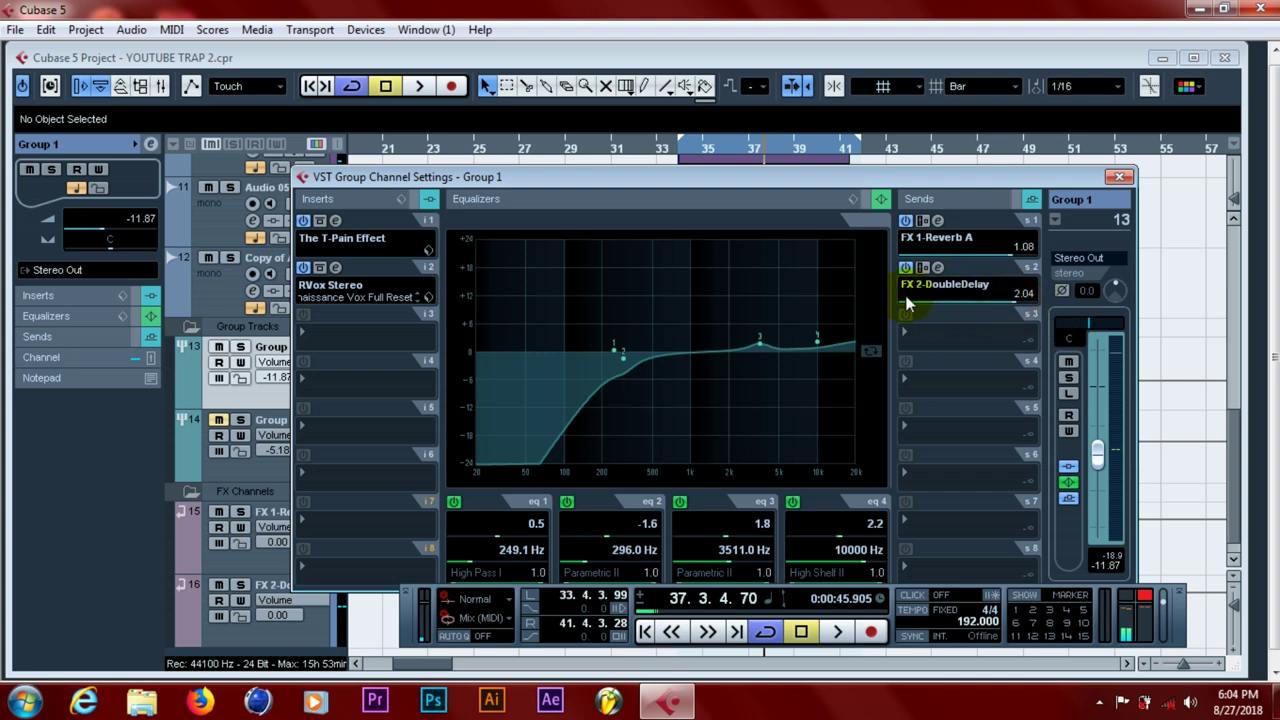
# Pull Group 1's FX 2-DoubleDelay send level down, raise it during playback to about 0.82, and stop
pyautogui.moveTo(982, 300); pyautogui.dragTo(886, 305)
pyautogui.press('space')
pyautogui.moveTo(903, 310); pyautogui.dragTo(1007, 304)
pyautogui.press('space')
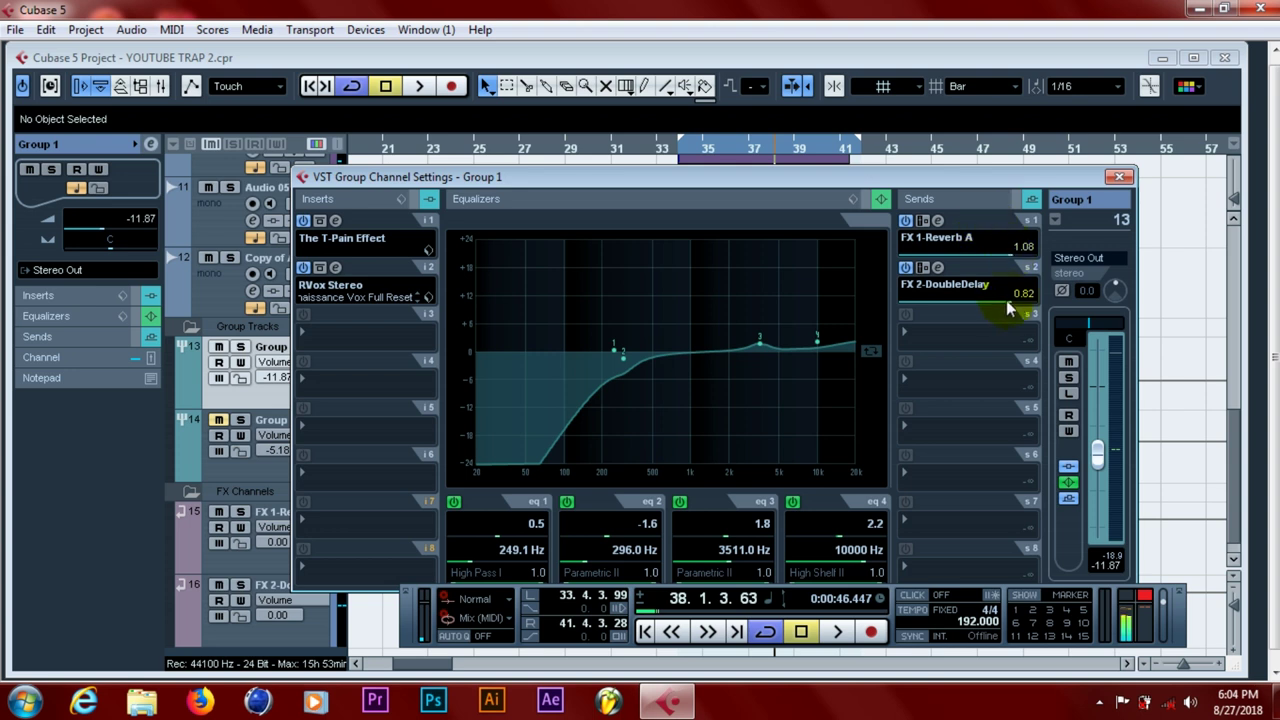
# During playback, try Group 1's FX 2-DoubleDelay send at about -3.18 and 4.26, settle at about 2.04, and stop
pyautogui.moveTo(1011, 303); pyautogui.dragTo(991, 303)
pyautogui.press('space')
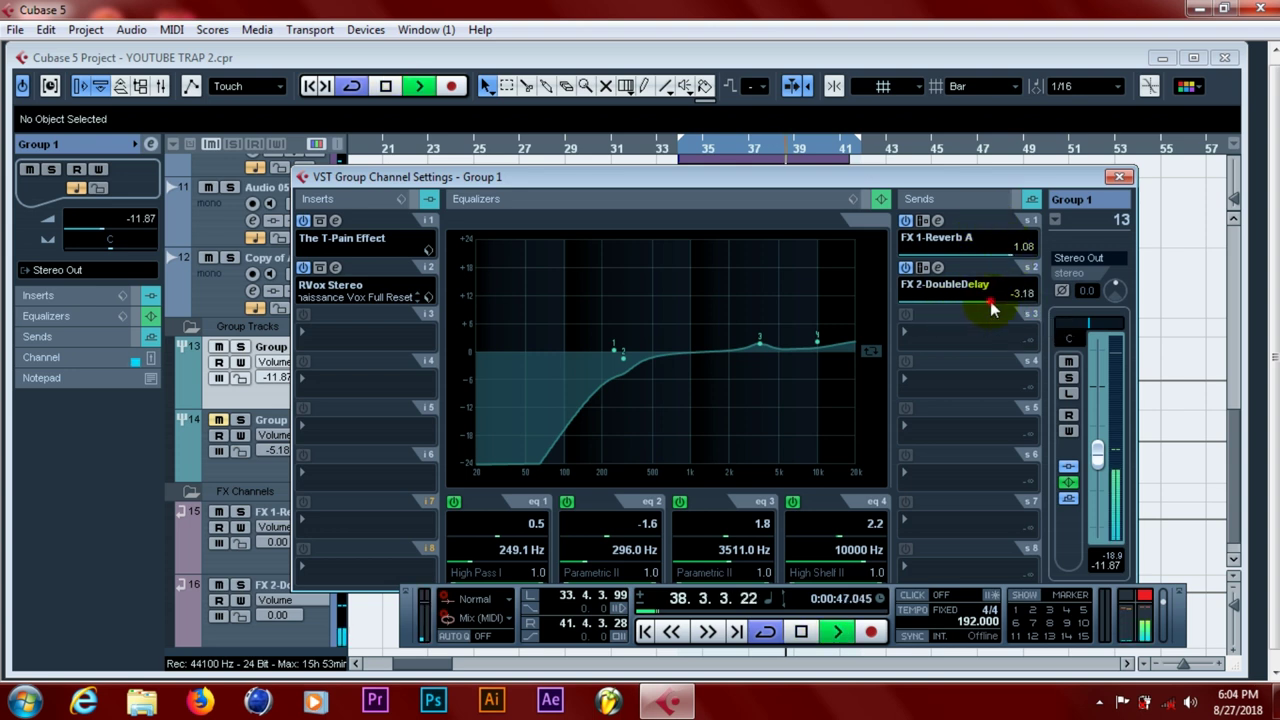
pyautogui.moveTo(990, 302); pyautogui.dragTo(1026, 301)
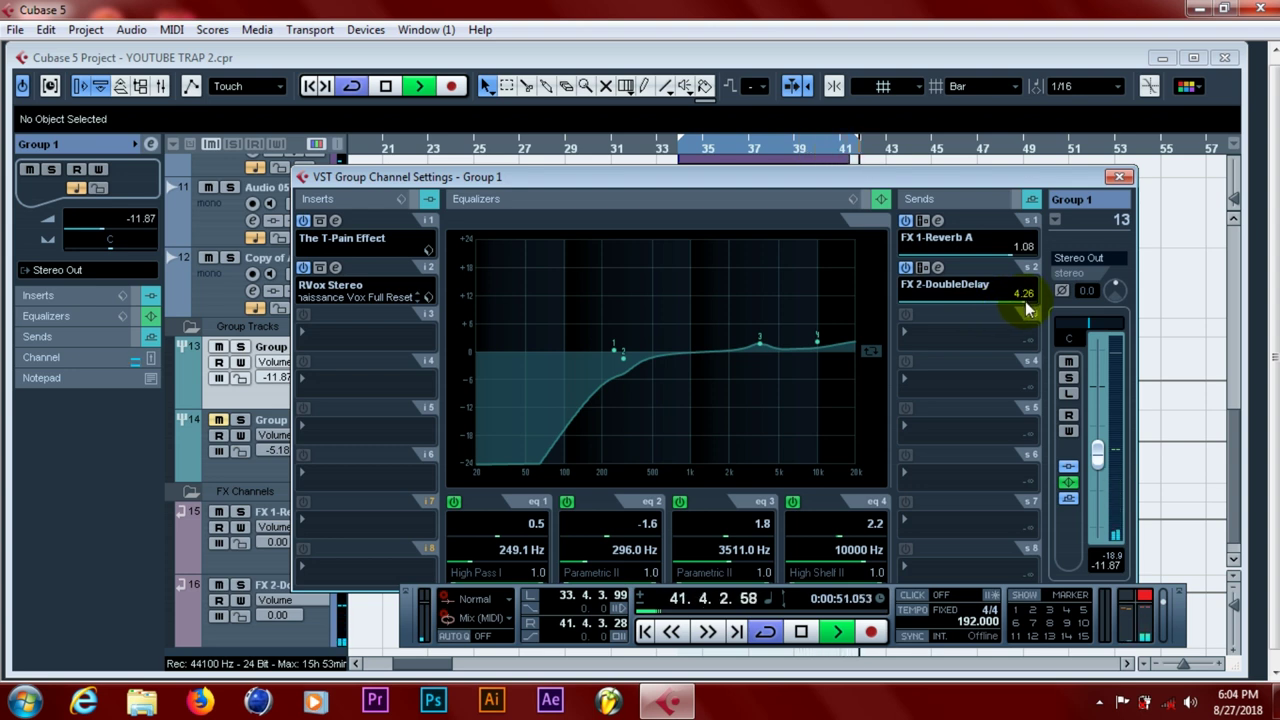
pyautogui.moveTo(1025, 301)
pyautogui.mouseDown()
pyautogui.moveTo(1015, 311)
pyautogui.moveTo(1009, 298)
pyautogui.moveTo(1018, 305)
pyautogui.mouseUp()
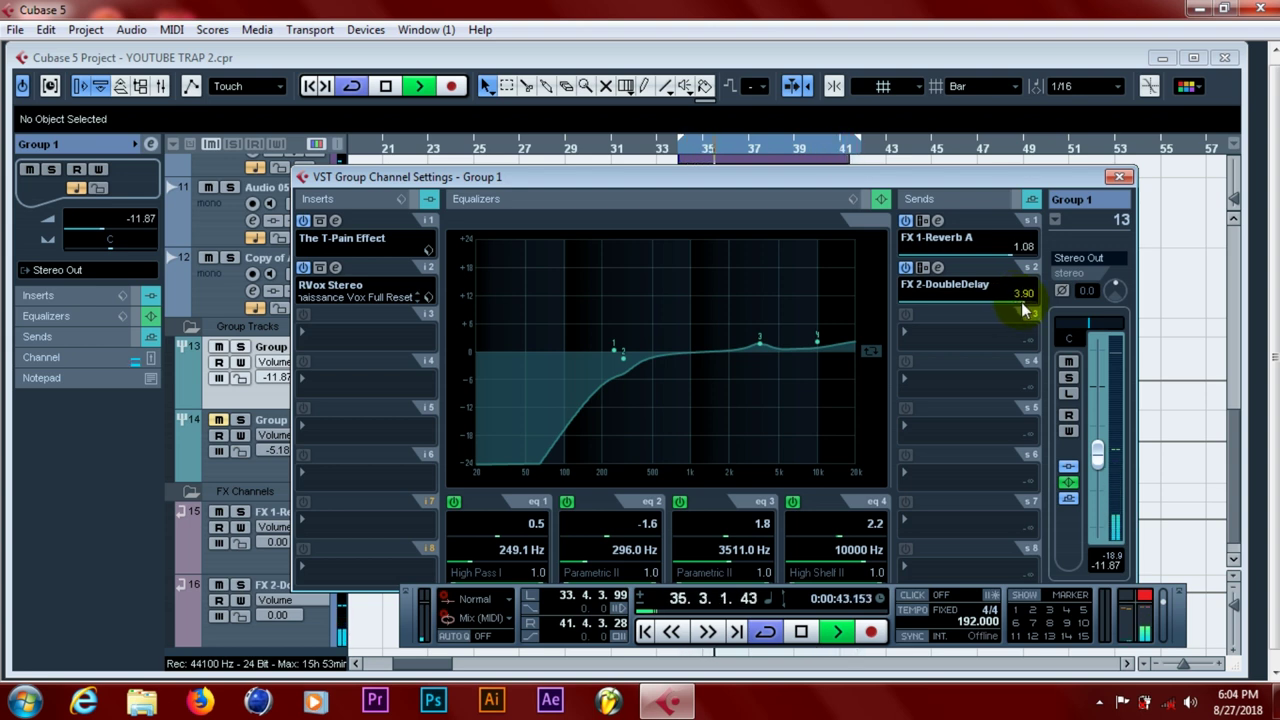
pyautogui.moveTo(1015, 300); pyautogui.dragTo(1013, 300)
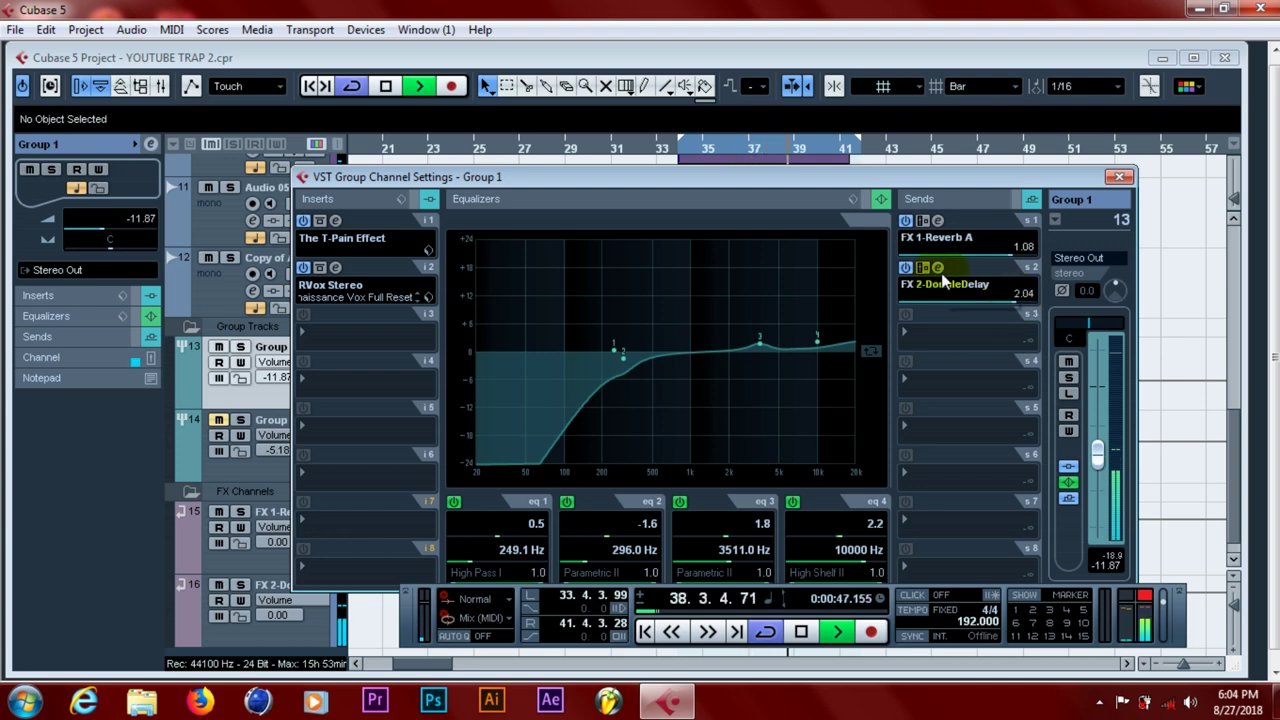
pyautogui.press('space')
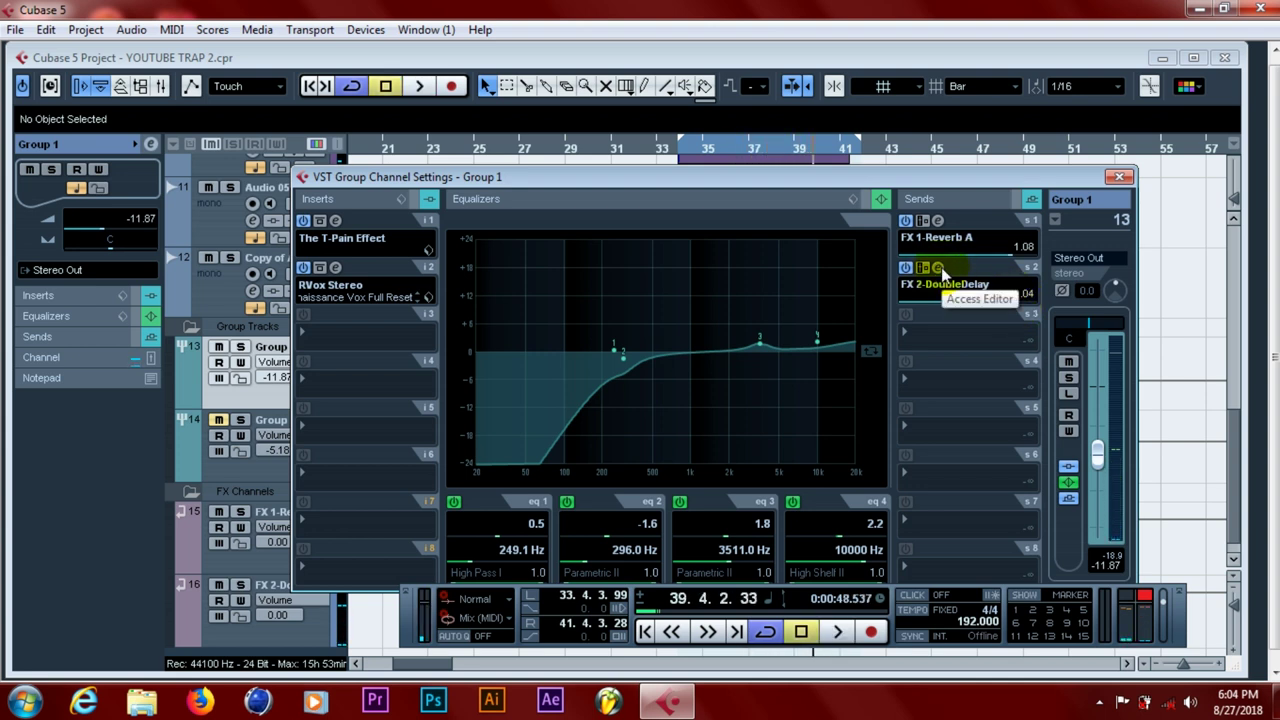
# Open the DoubleDelay editor from Group 1's second send, try Feedback at 23% and 37% during playback, and settle at 33%
pyautogui.click(939, 267)
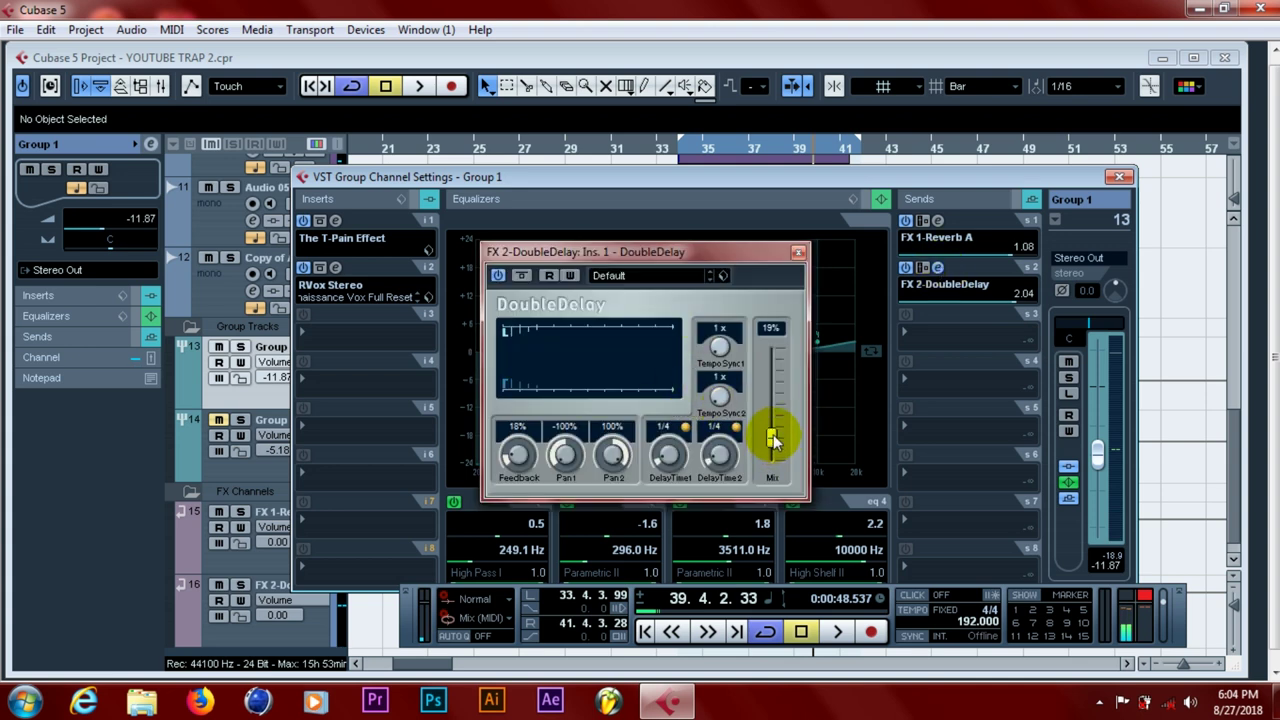
pyautogui.click(507, 452)
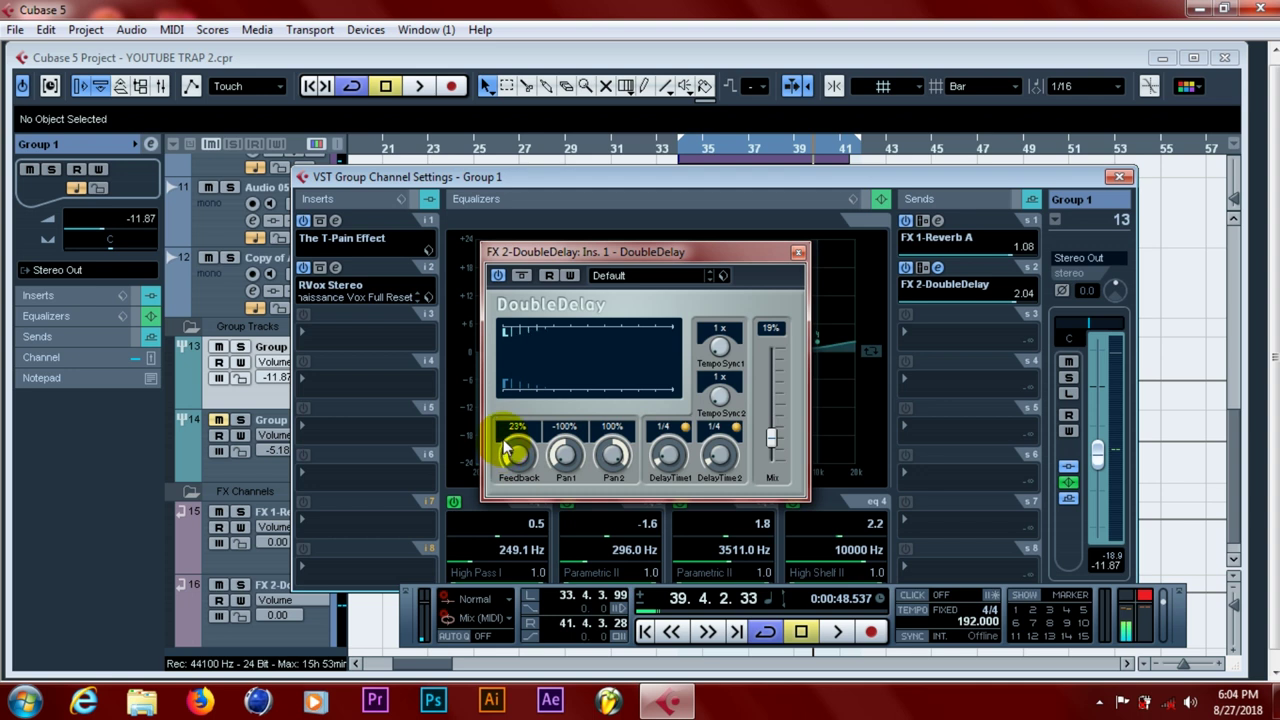
pyautogui.press('space')
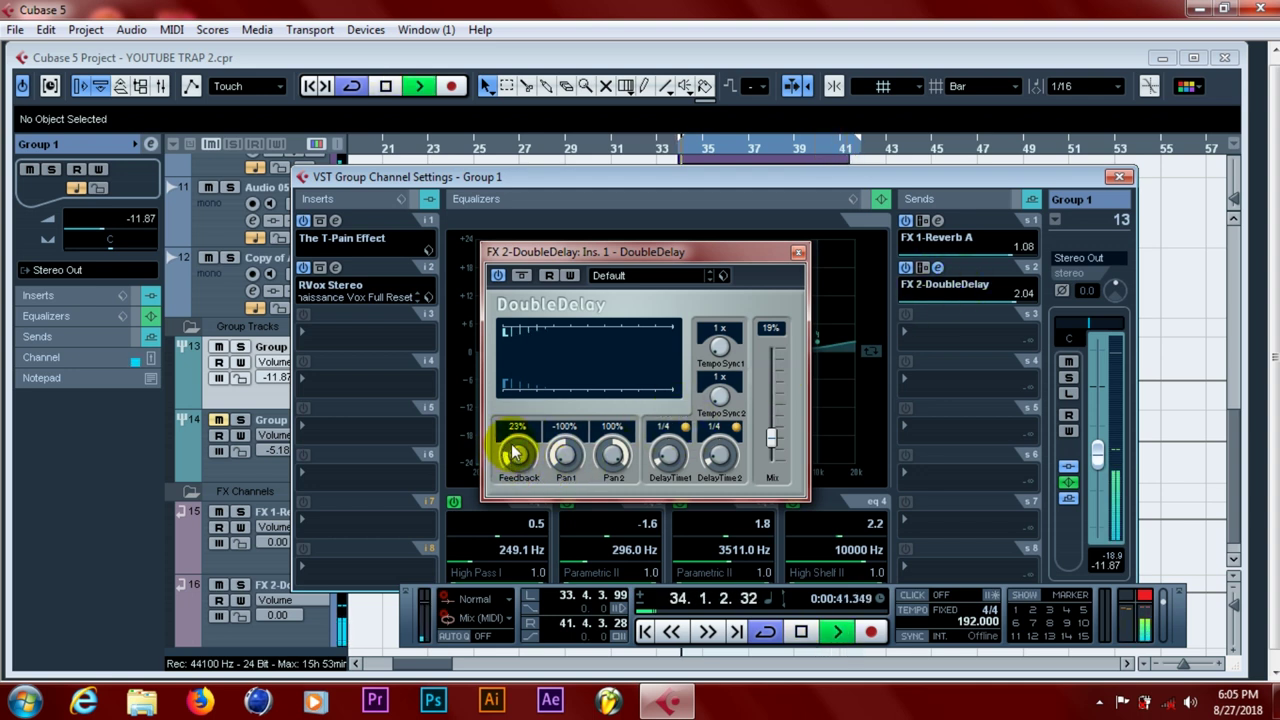
pyautogui.scroll(7, 514, 453)
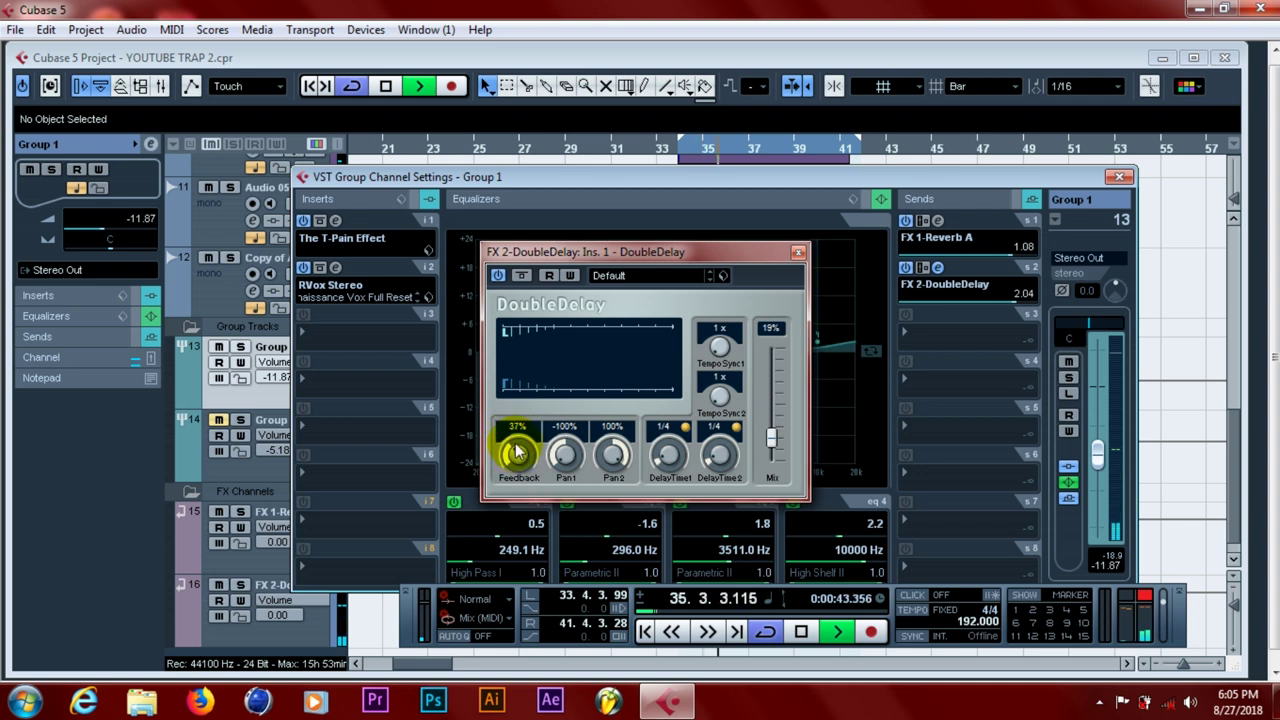
pyautogui.scroll(-4, 516, 452)
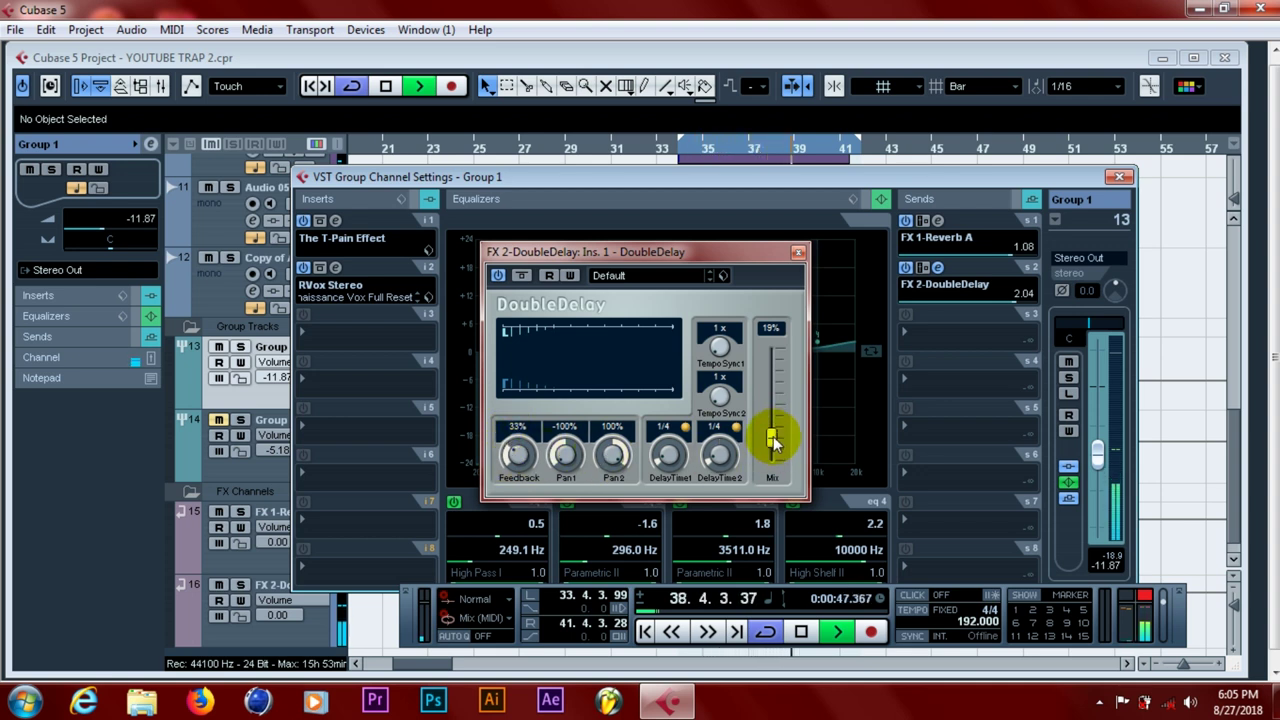
# During playback, try DoubleDelay's Mix at 33%, 31% and 27%, raise Feedback to about 46%, and bring Mix down to 12%
pyautogui.moveTo(773, 440); pyautogui.dragTo(770, 424)
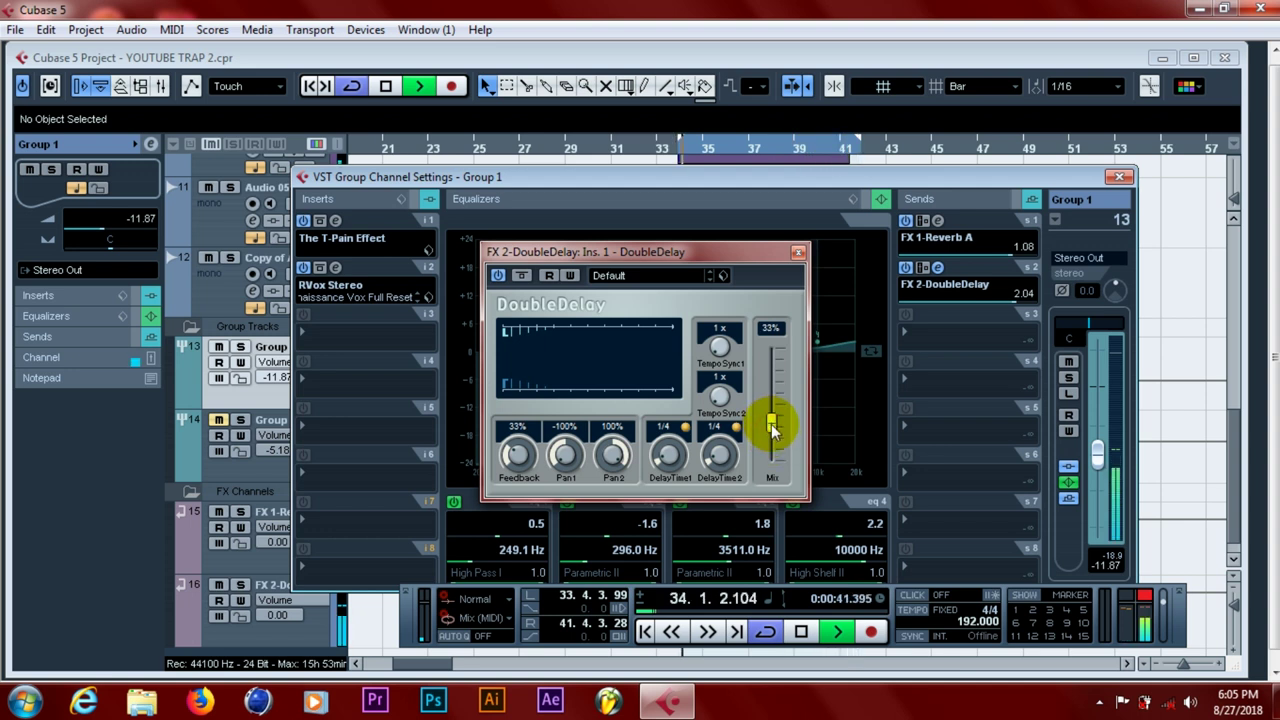
pyautogui.moveTo(772, 428); pyautogui.dragTo(772, 430)
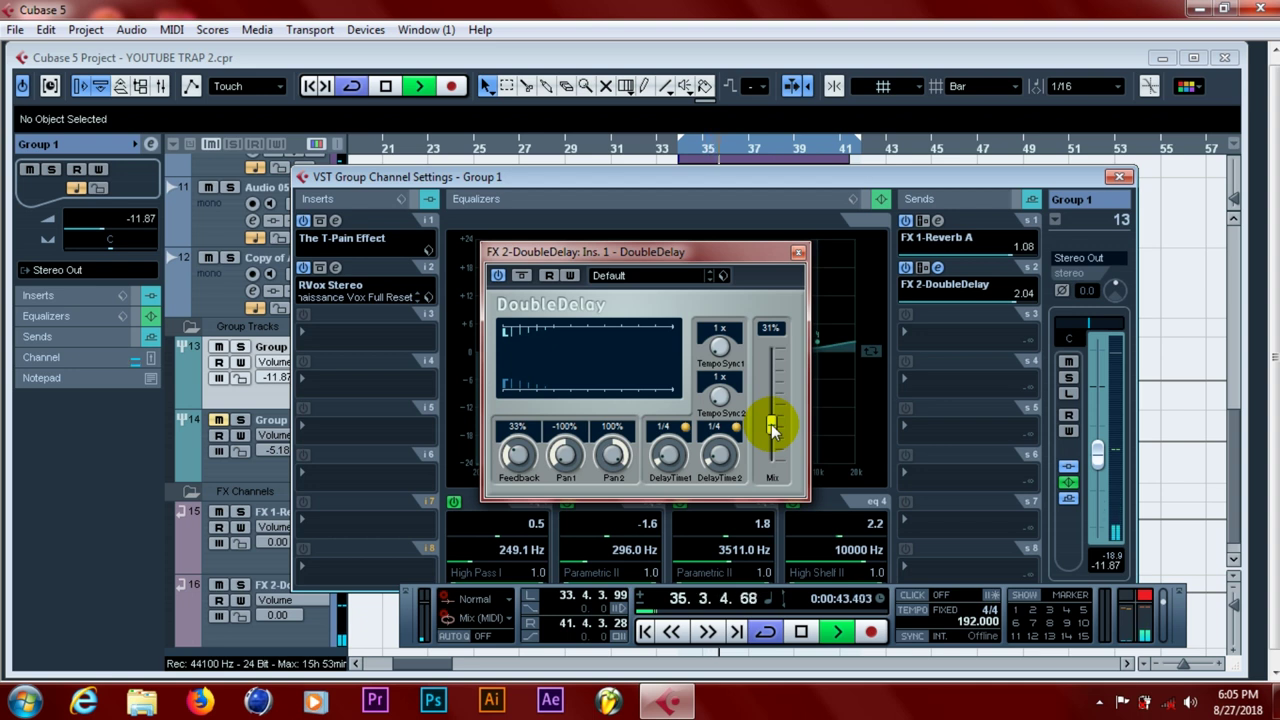
pyautogui.moveTo(772, 428); pyautogui.dragTo(770, 440)
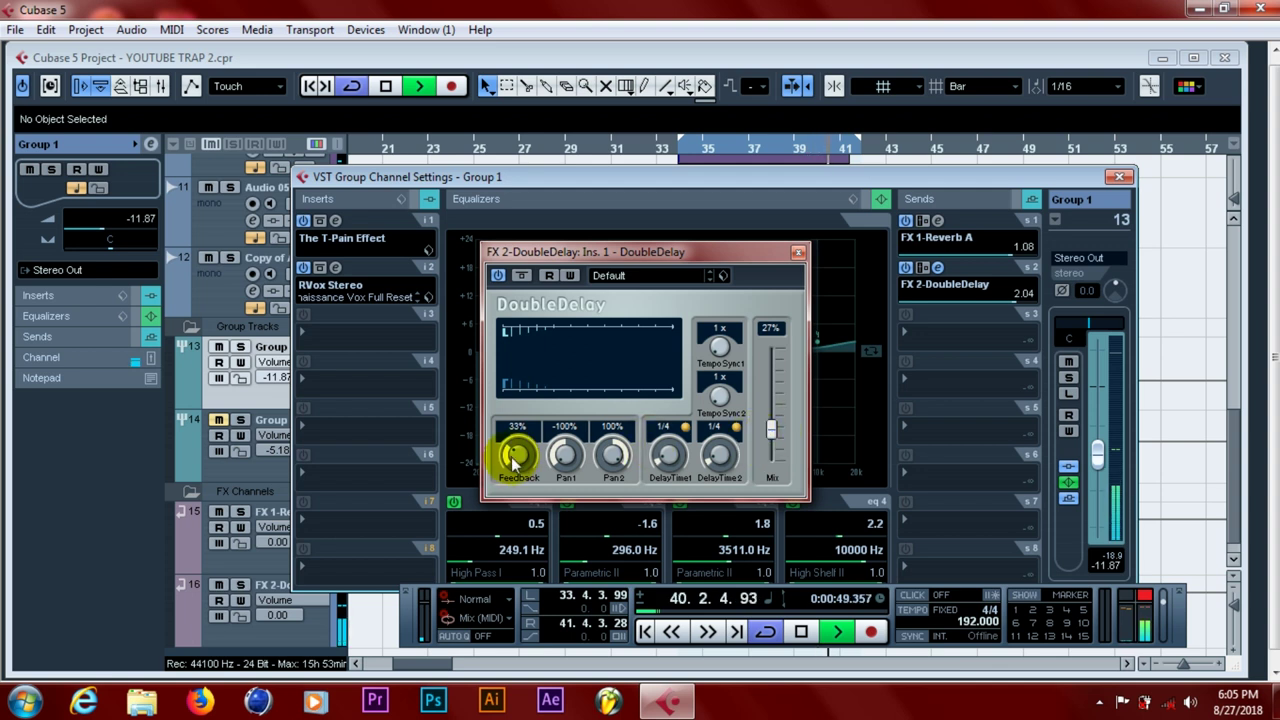
pyautogui.moveTo(514, 451); pyautogui.dragTo(513, 453)
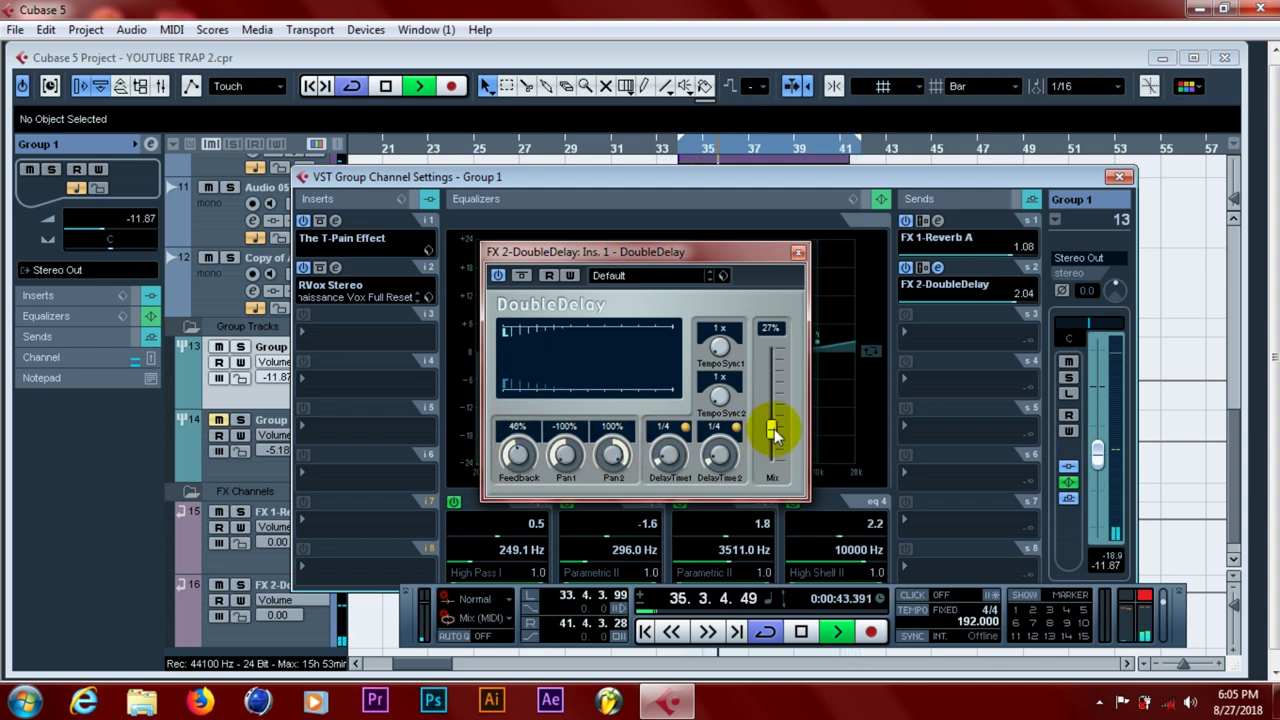
pyautogui.moveTo(774, 431); pyautogui.dragTo(778, 450)
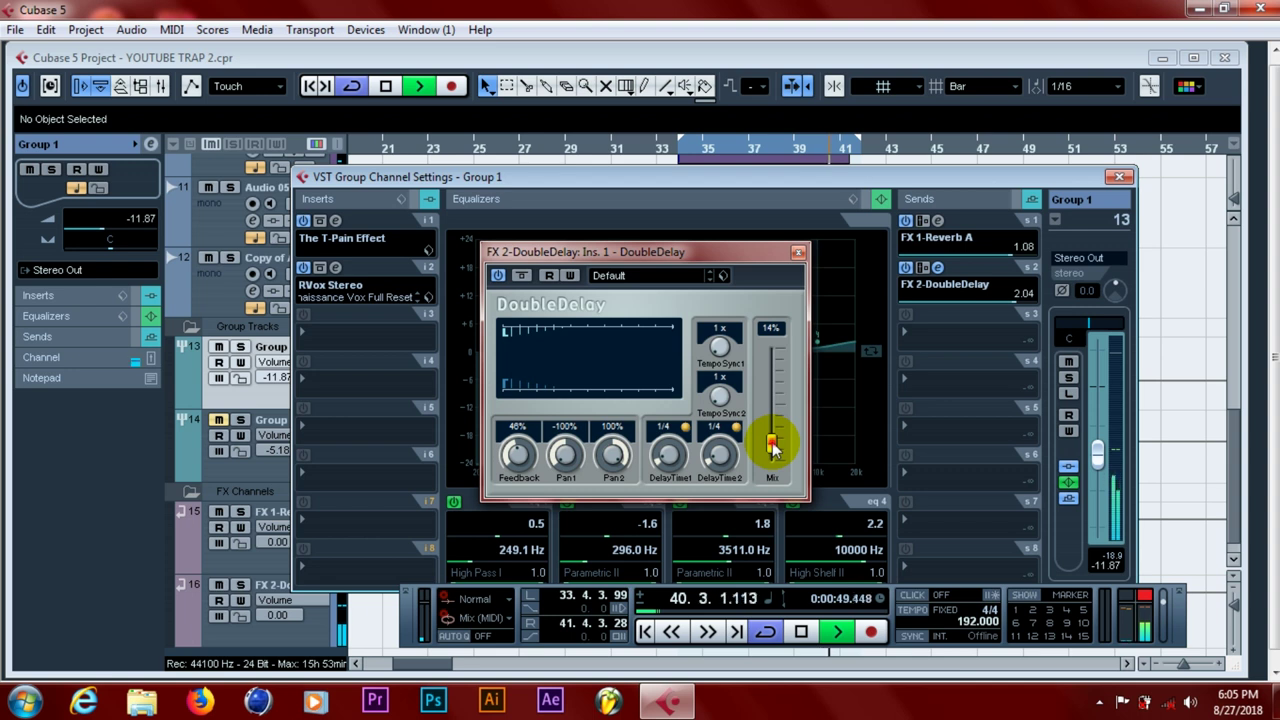
pyautogui.moveTo(775, 447); pyautogui.dragTo(776, 452)
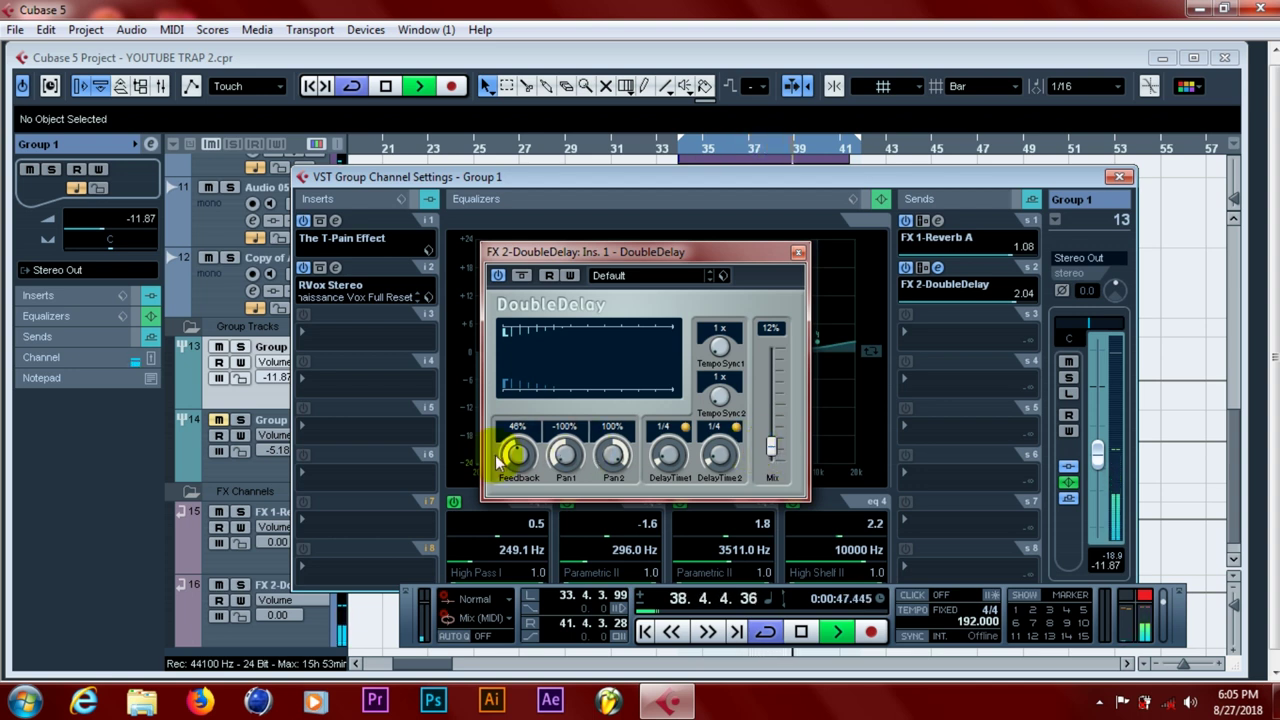
# Close the DoubleDelay editor, stop playback, save the project, and close Group 1's channel settings
pyautogui.click(797, 252)
pyautogui.press('space')
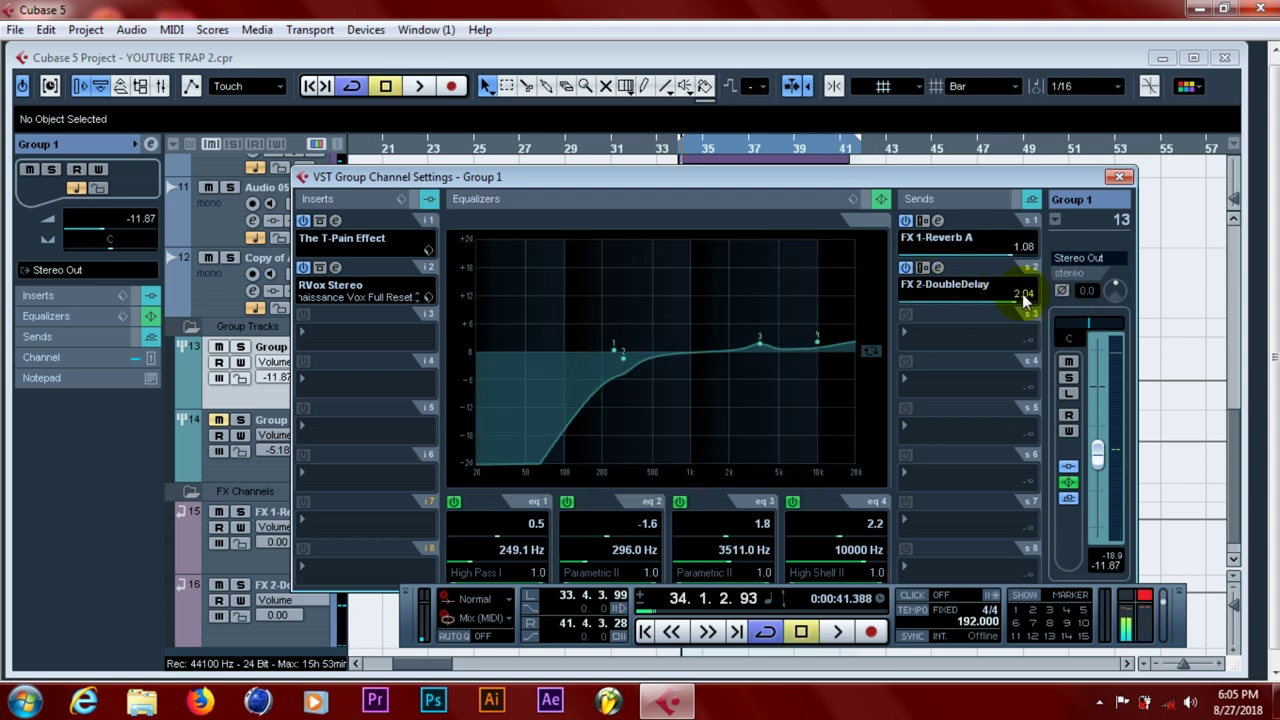
pyautogui.click(15, 29)
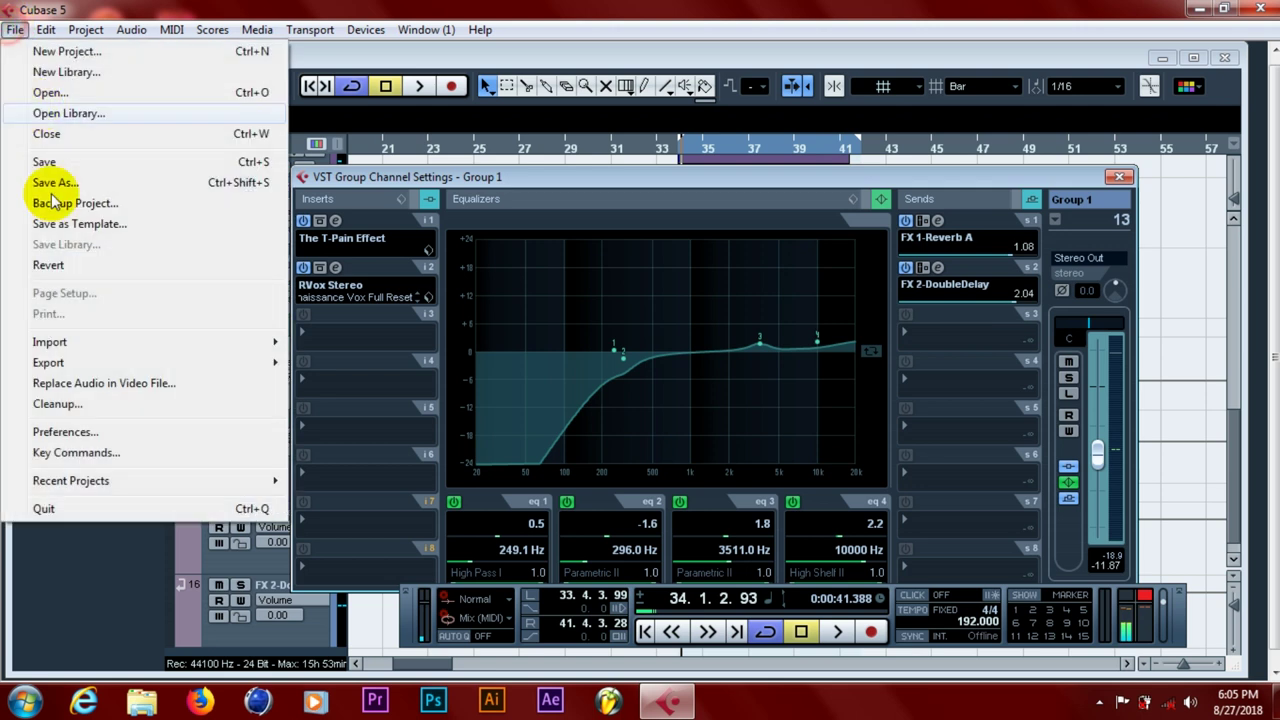
pyautogui.click(44, 162)
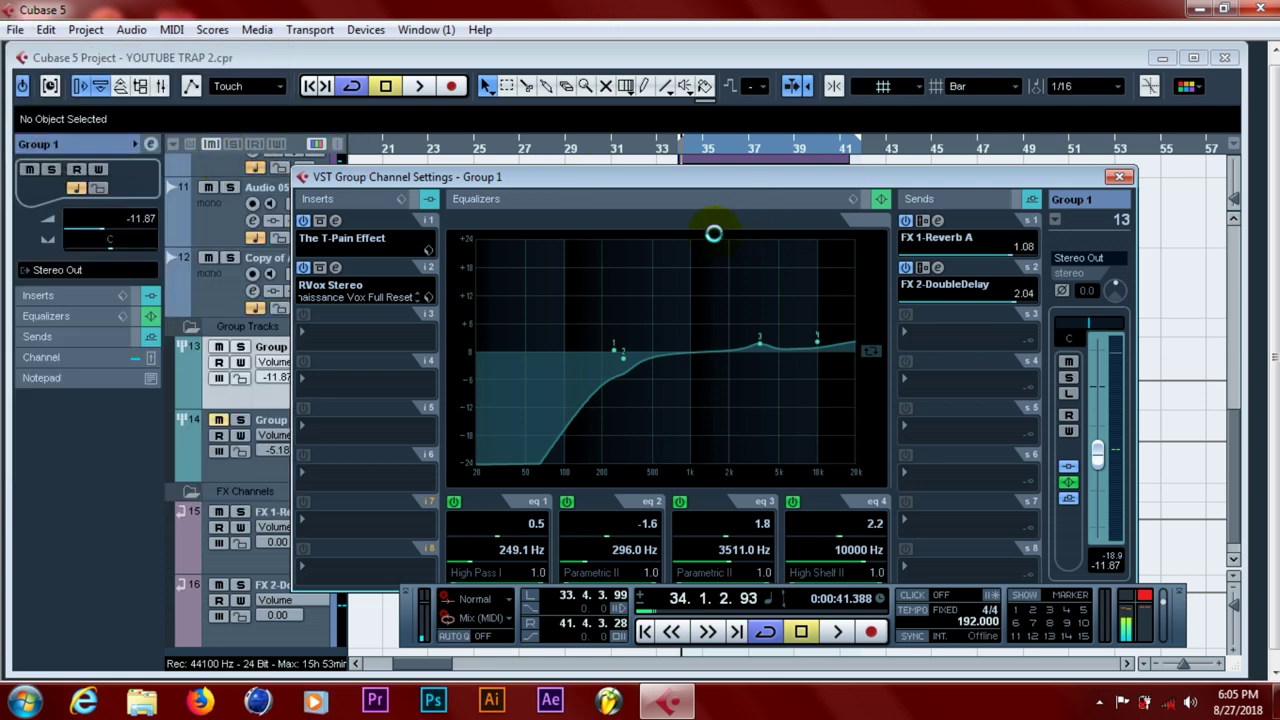
pyautogui.click(1119, 177)
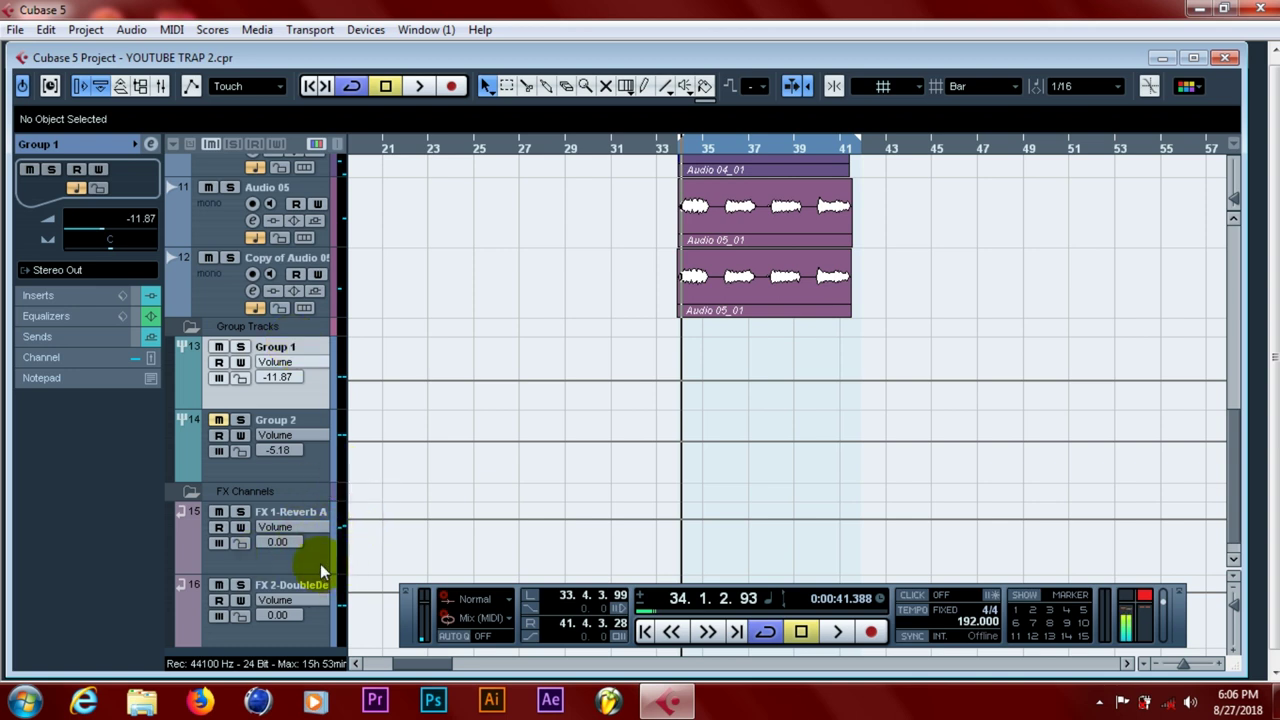
# Select FX 1-Reverb A and FX 2-DoubleDelay in turn, return to FX 1-Reverb A, and save the project
pyautogui.click(315, 511)
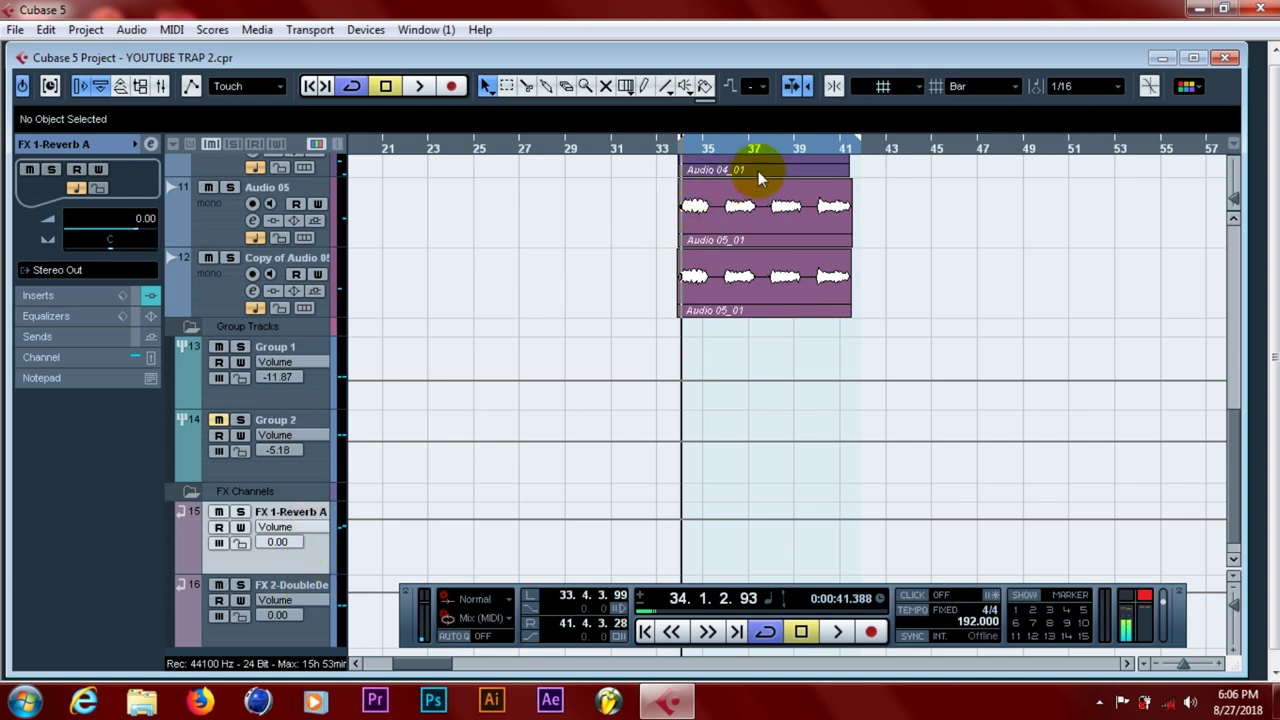
pyautogui.click(307, 588)
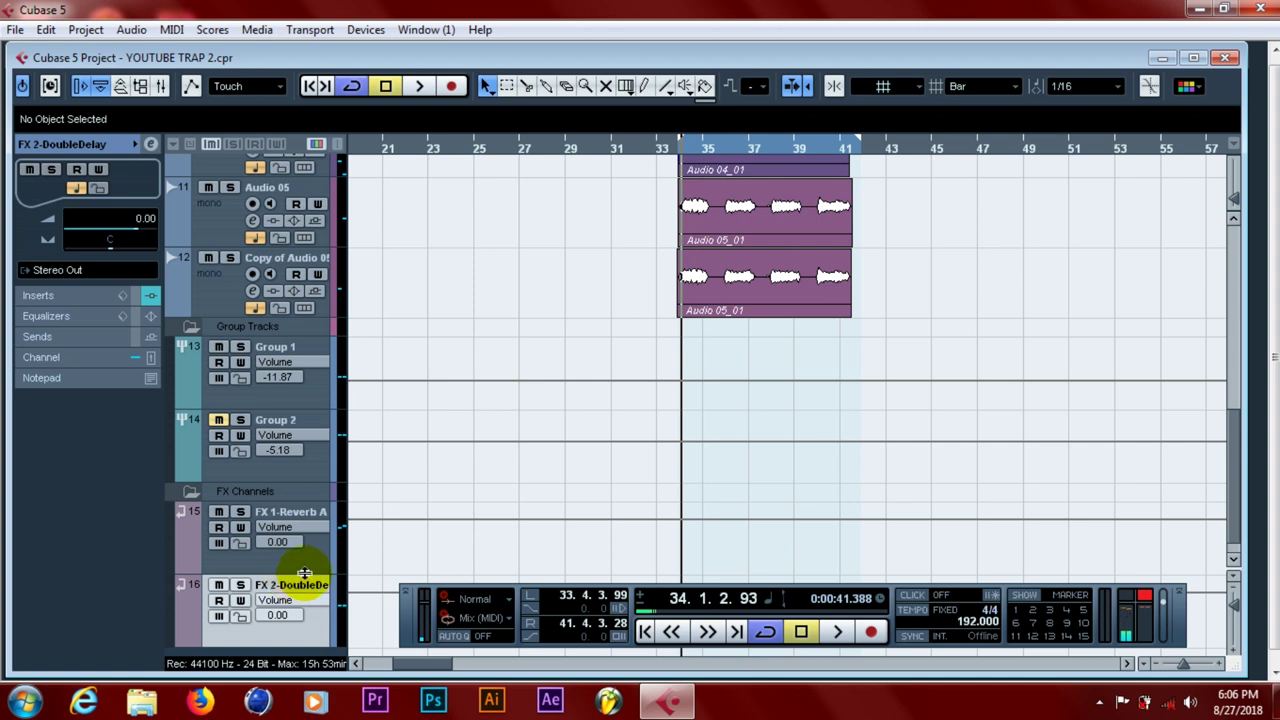
pyautogui.click(310, 552)
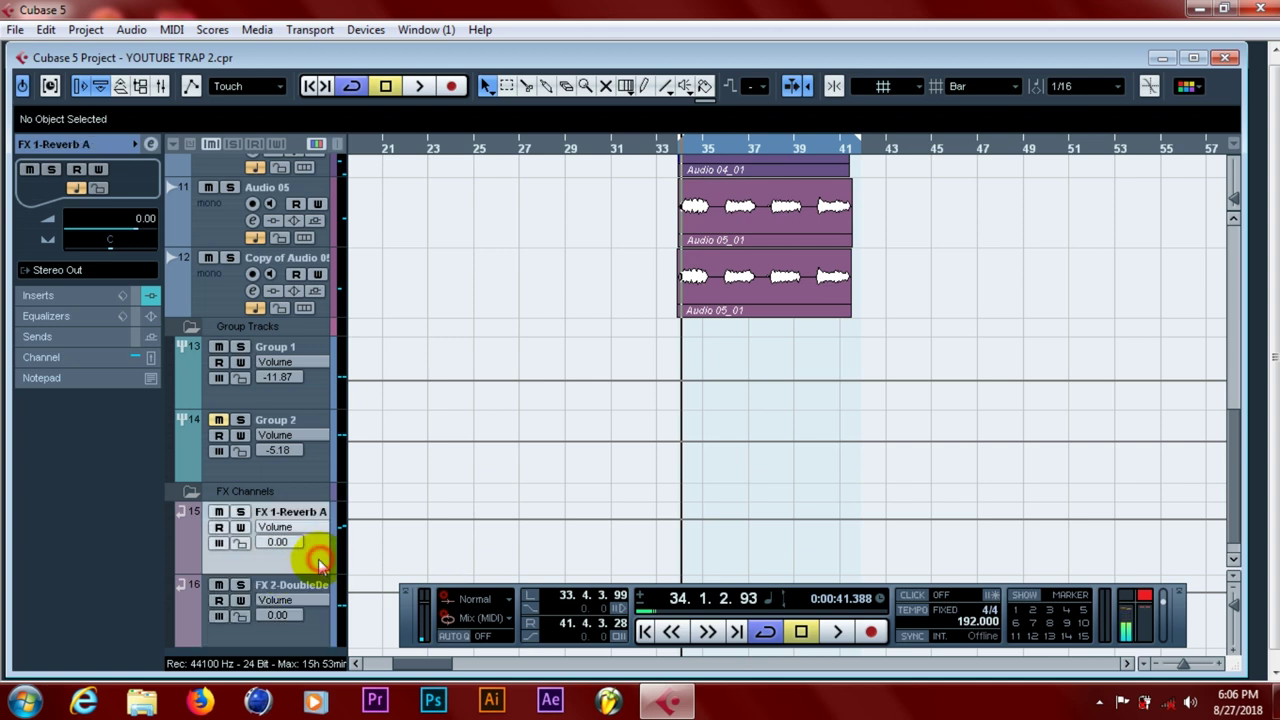
pyautogui.click(15, 29)
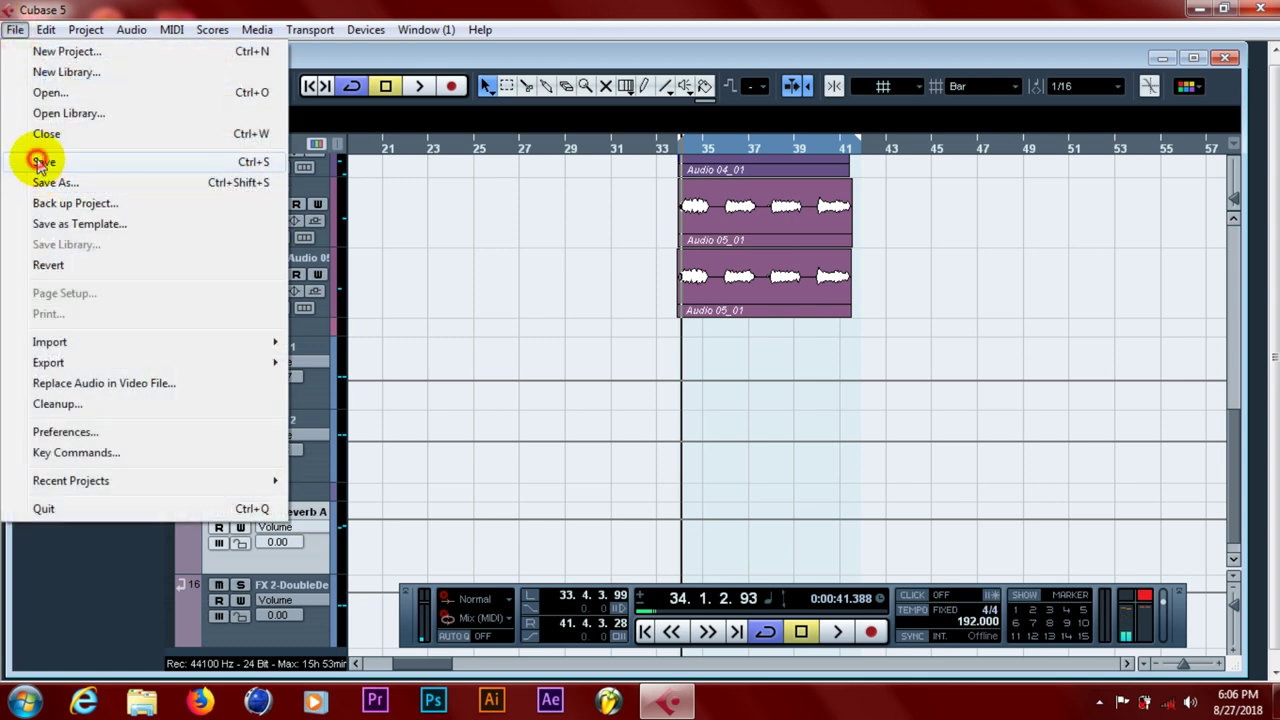
pyautogui.click(40, 162)
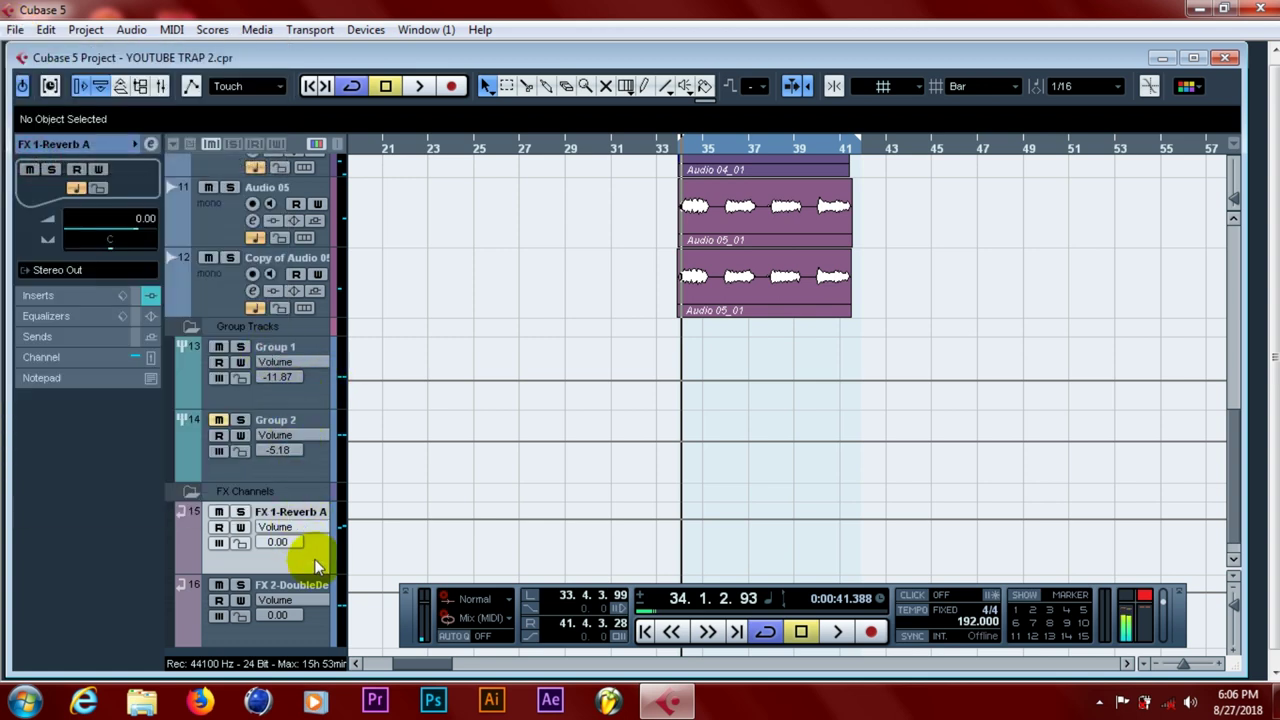
# Select the FX 2-DoubleDelay track, switch back to FX 1-Reverb A, and save the project again
pyautogui.click(306, 585)
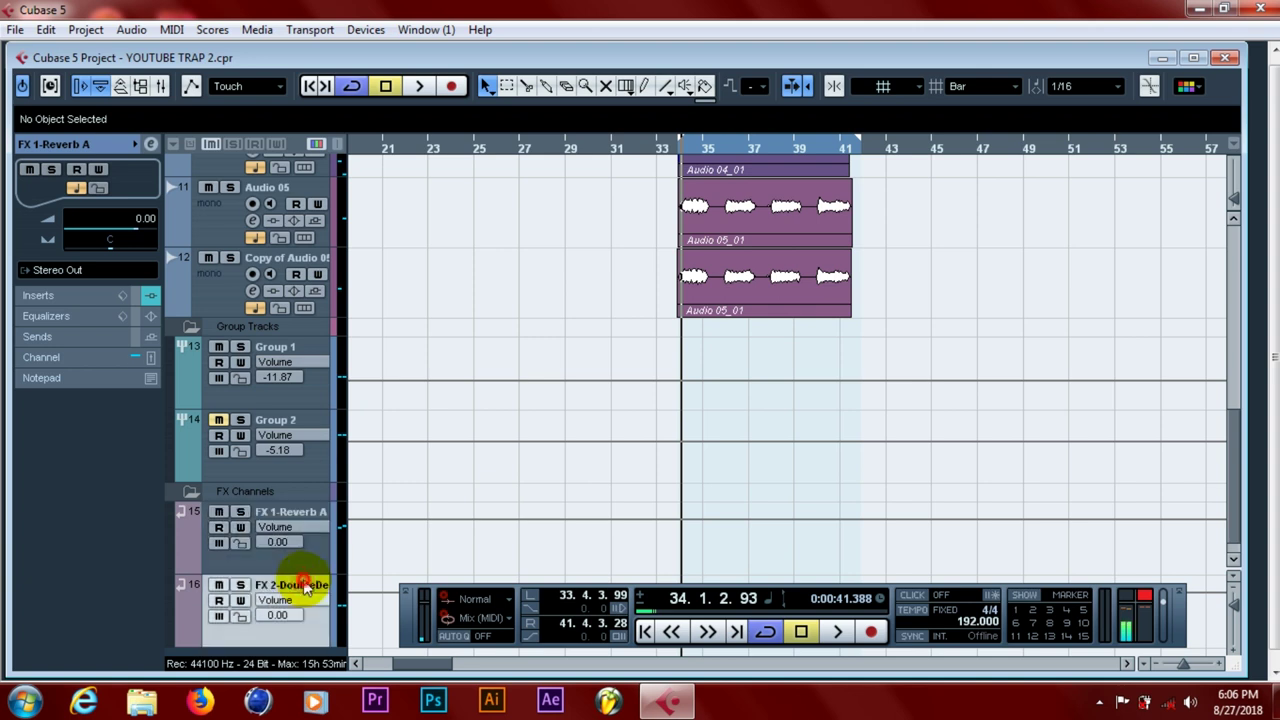
pyautogui.click(316, 553)
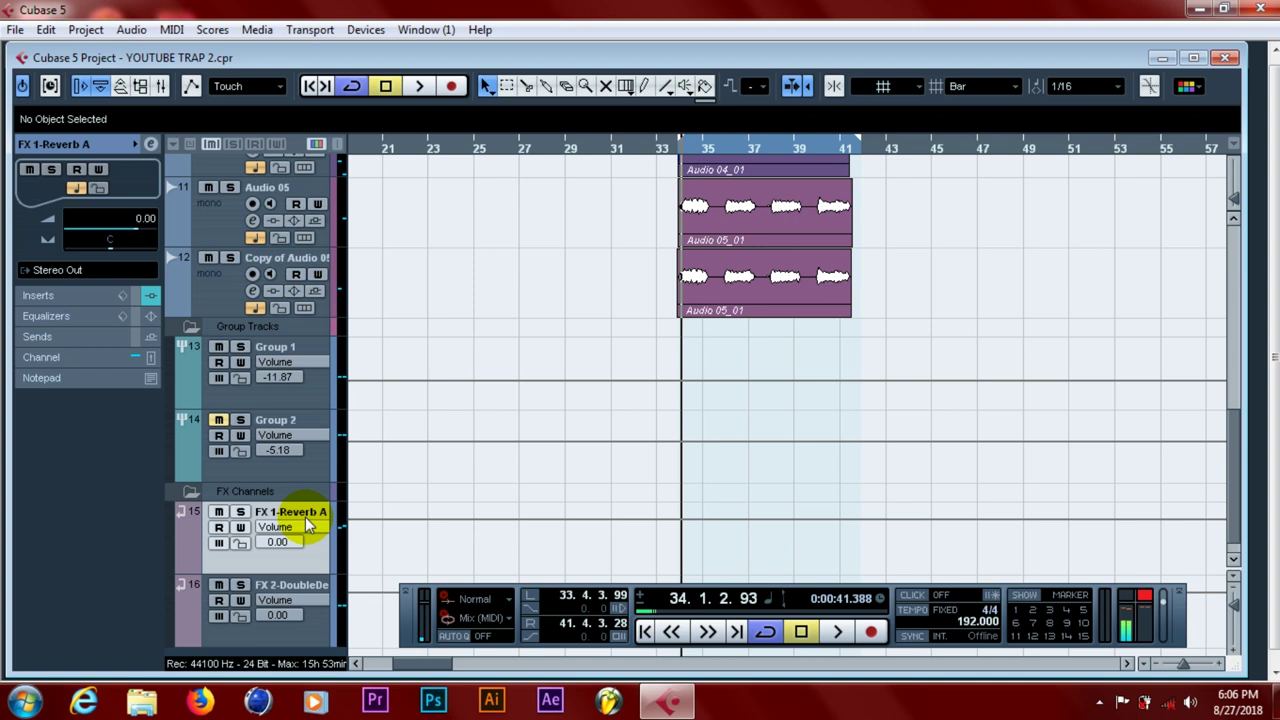
pyautogui.click(15, 30)
pyautogui.click(20, 164)
# Move the left locator and project cursor back to 33.4.1.23 and save the project
pyautogui.moveTo(680, 147); pyautogui.dragTo(674, 147)
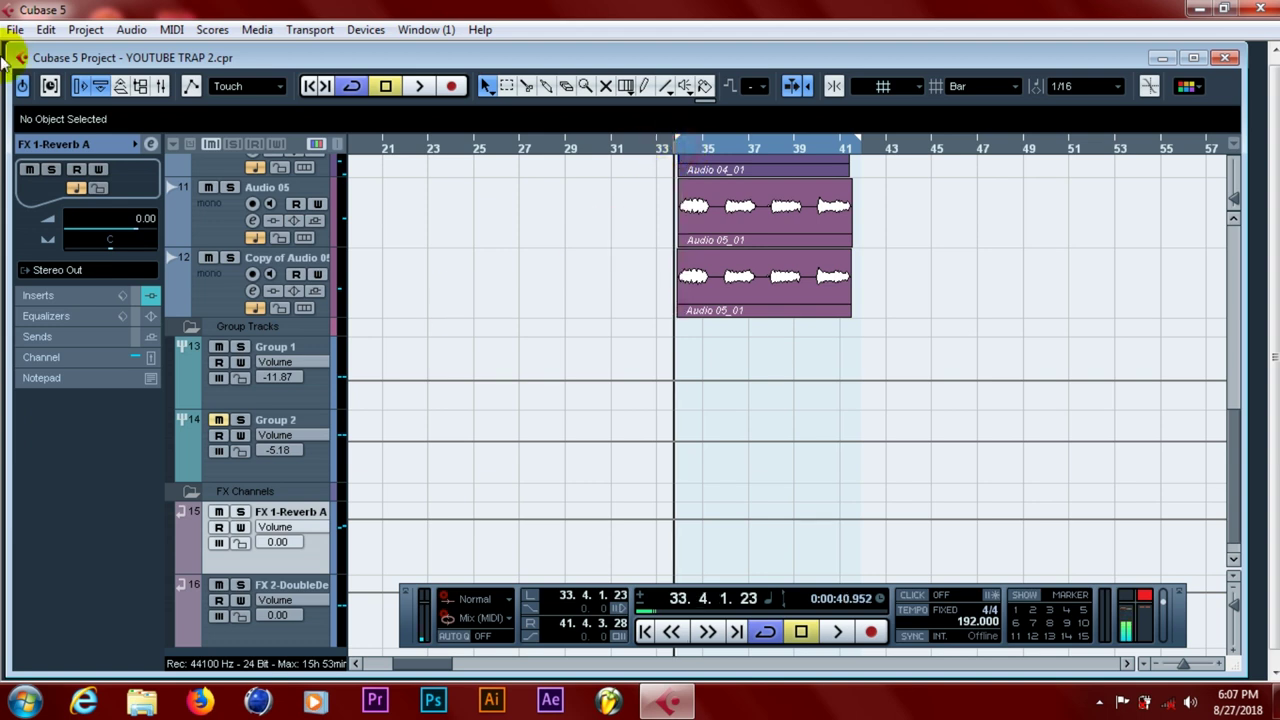
pyautogui.click(15, 29)
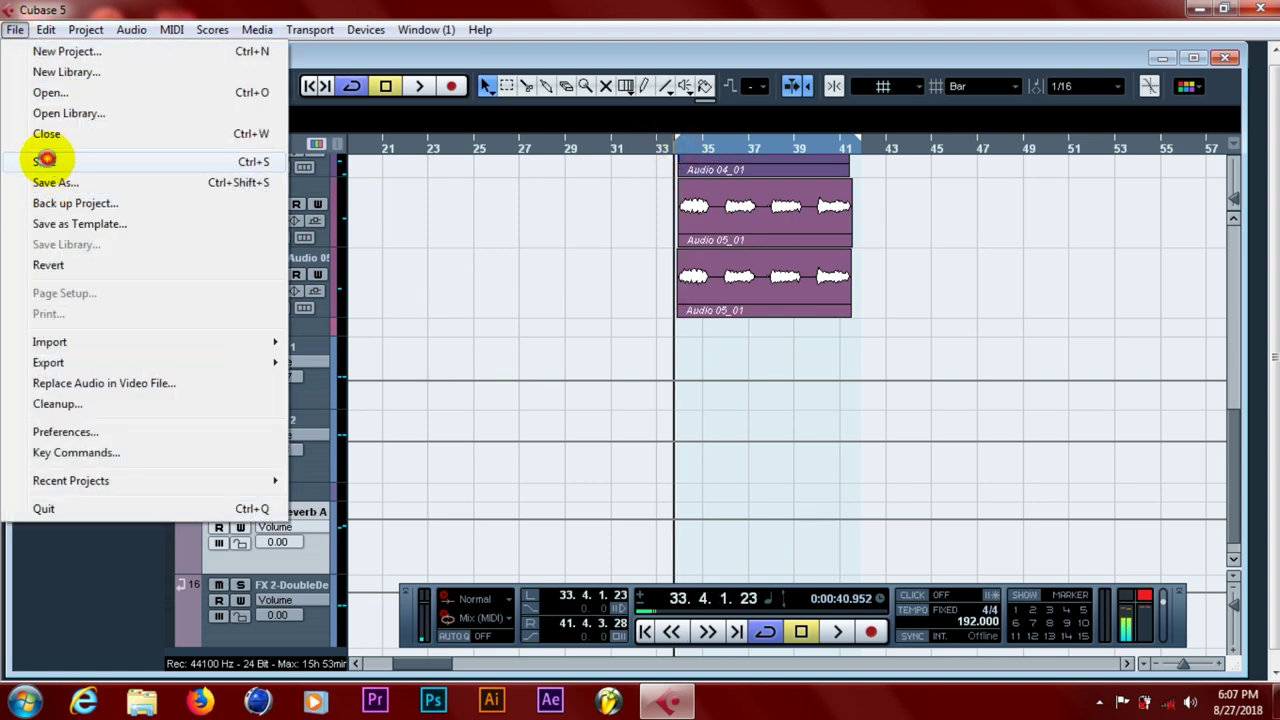
pyautogui.click(45, 160)
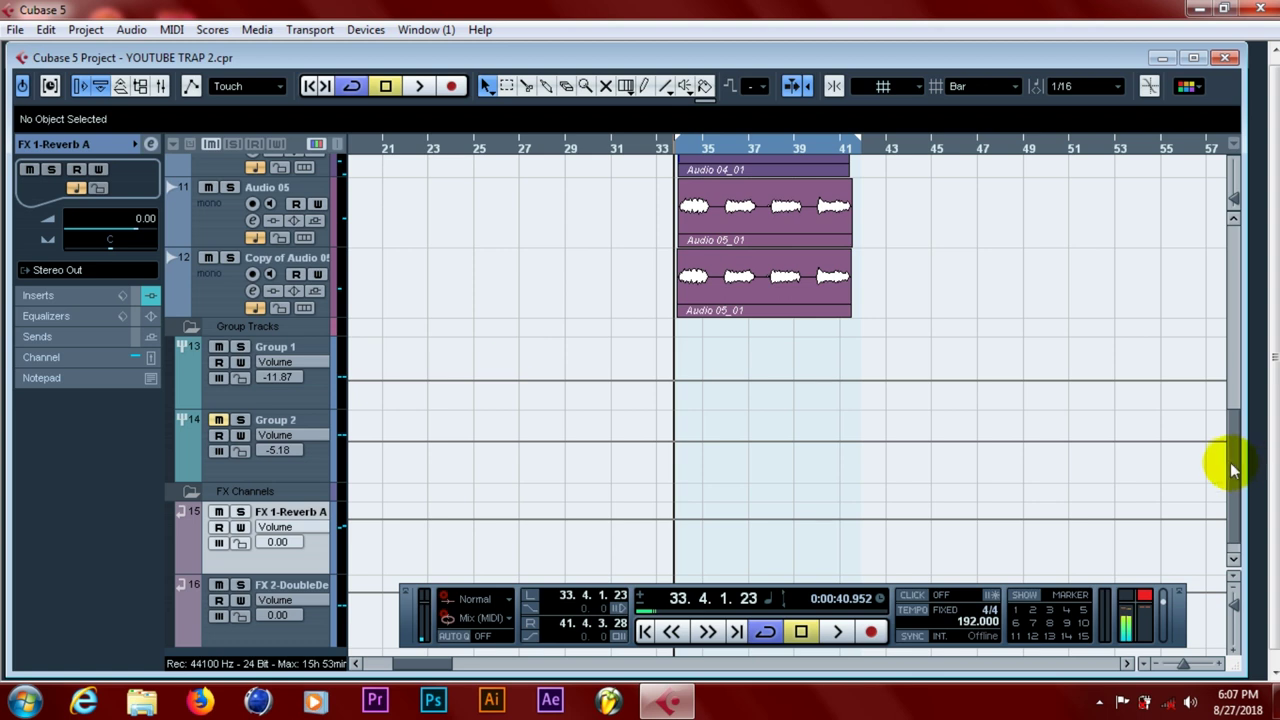
# Review the full track list and the RVox Stereo insert settings on Group 1, and close its editor and channel settings
pyautogui.moveTo(1229, 457); pyautogui.dragTo(1228, 210)
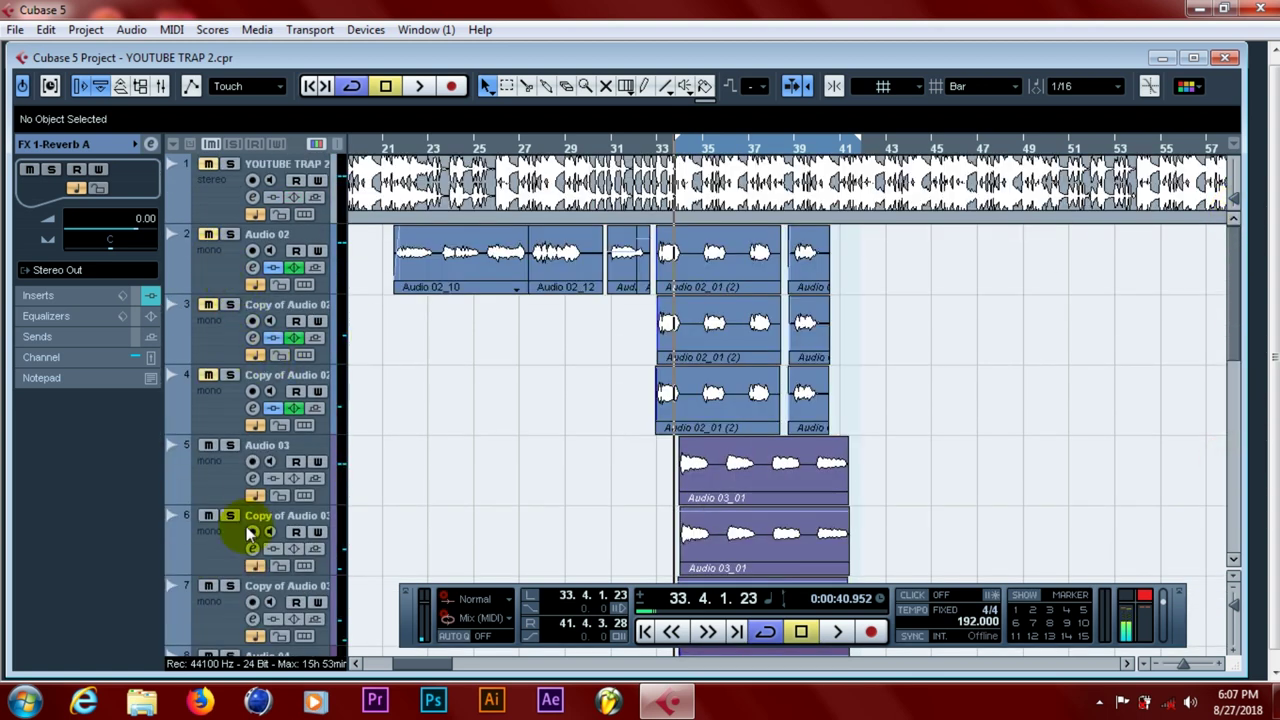
pyautogui.moveTo(1236, 261); pyautogui.dragTo(1229, 480)
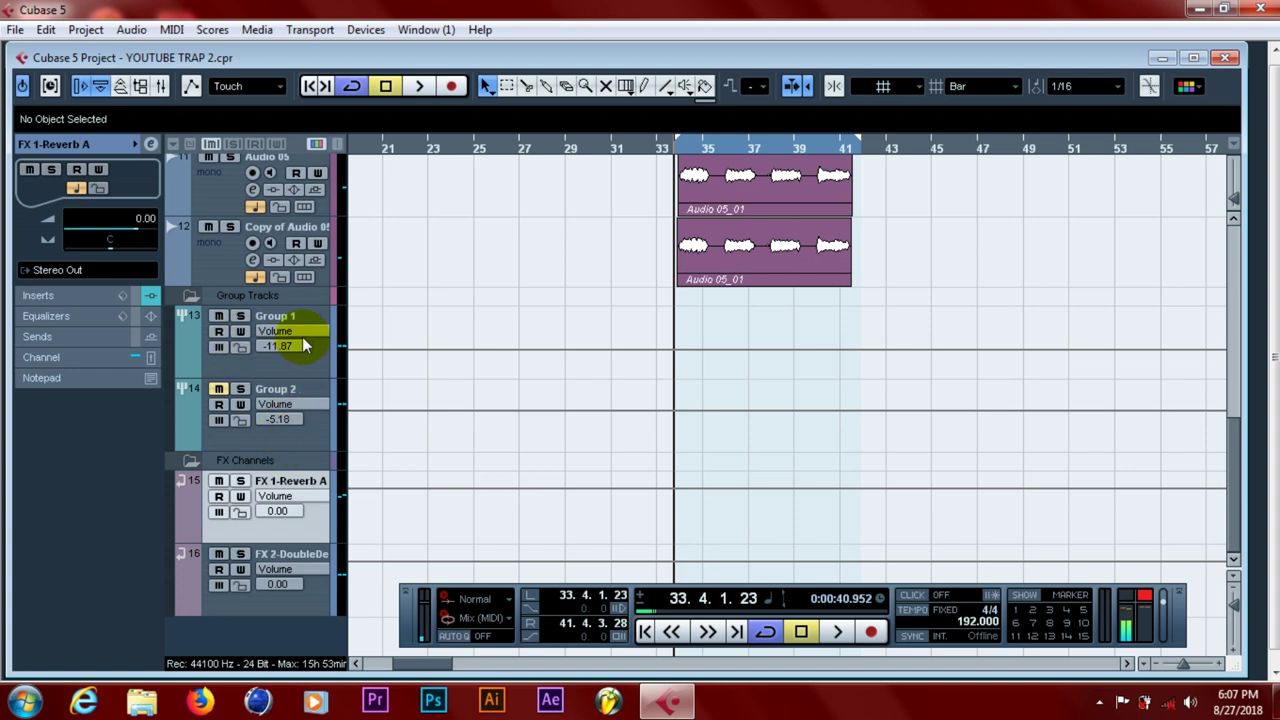
pyautogui.click(312, 362)
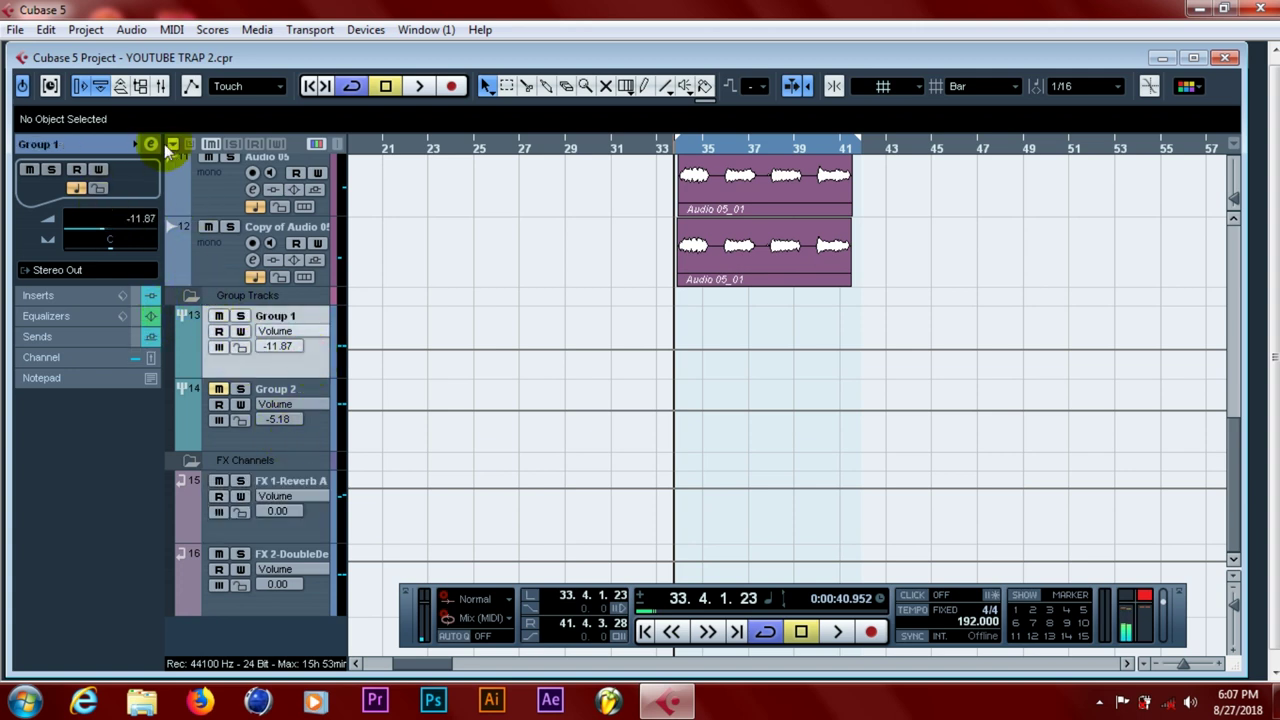
pyautogui.click(151, 144)
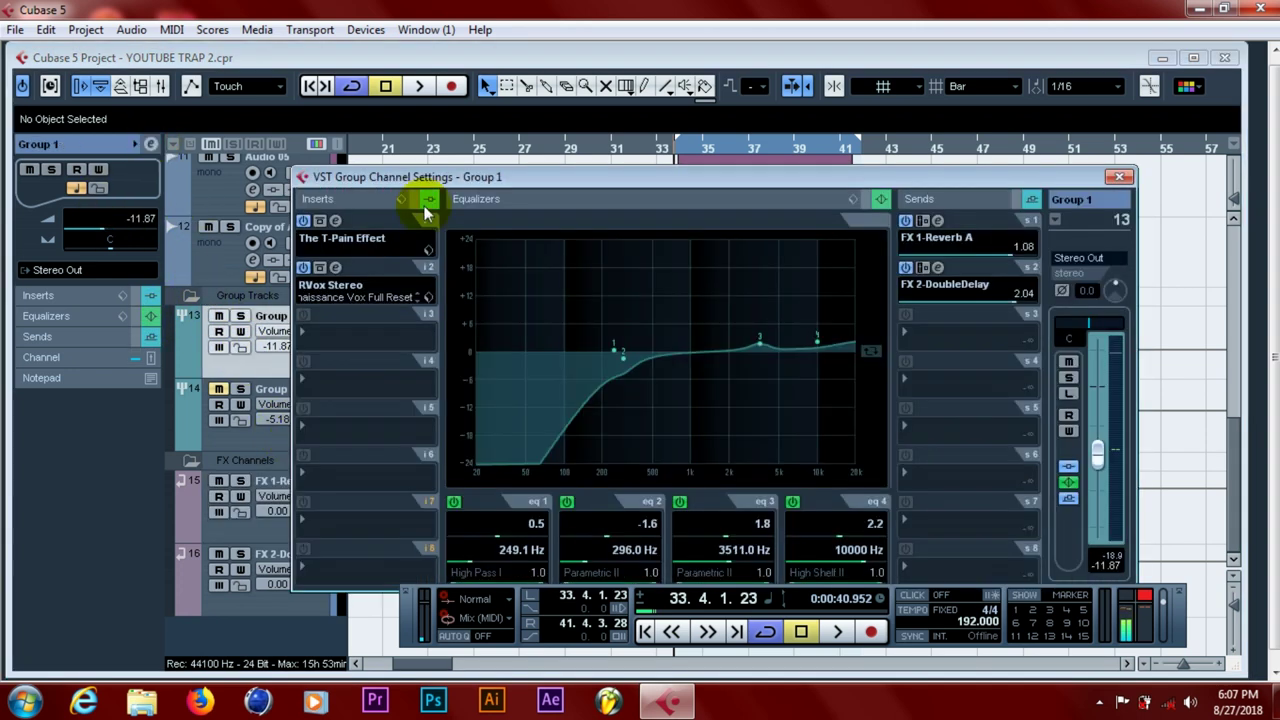
pyautogui.click(336, 268)
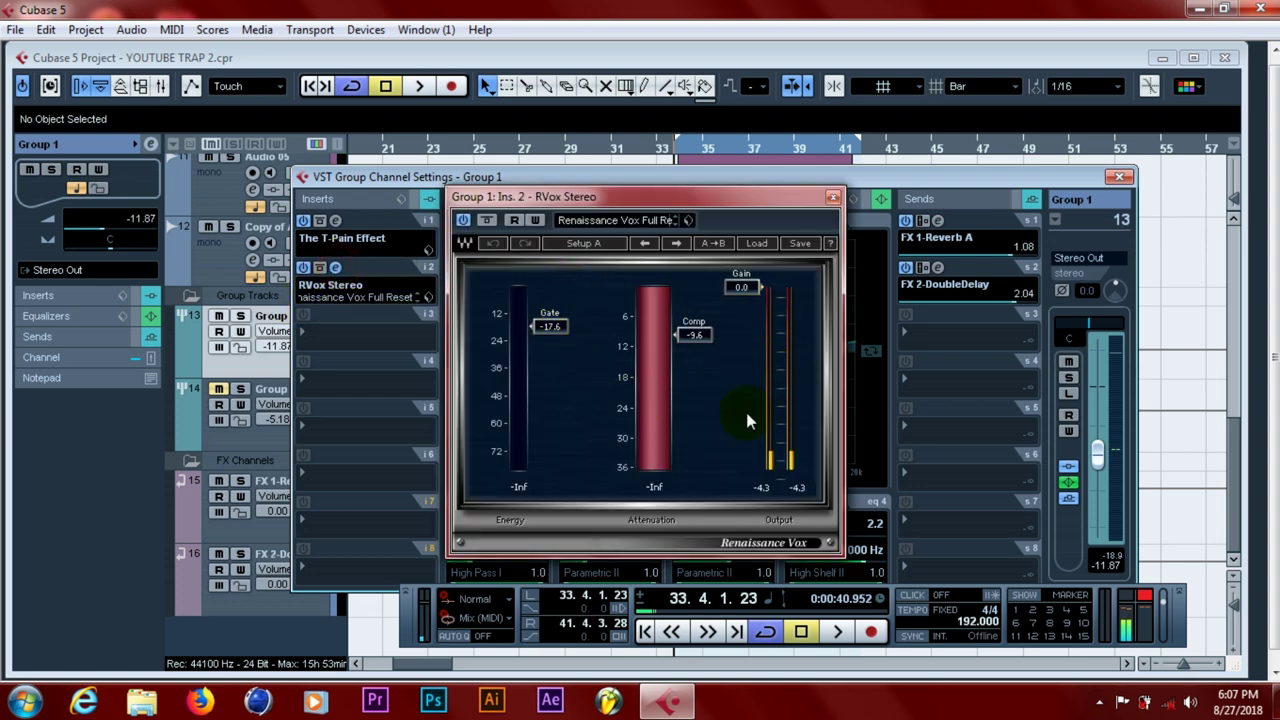
pyautogui.moveTo(551, 313)
pyautogui.click(833, 199)
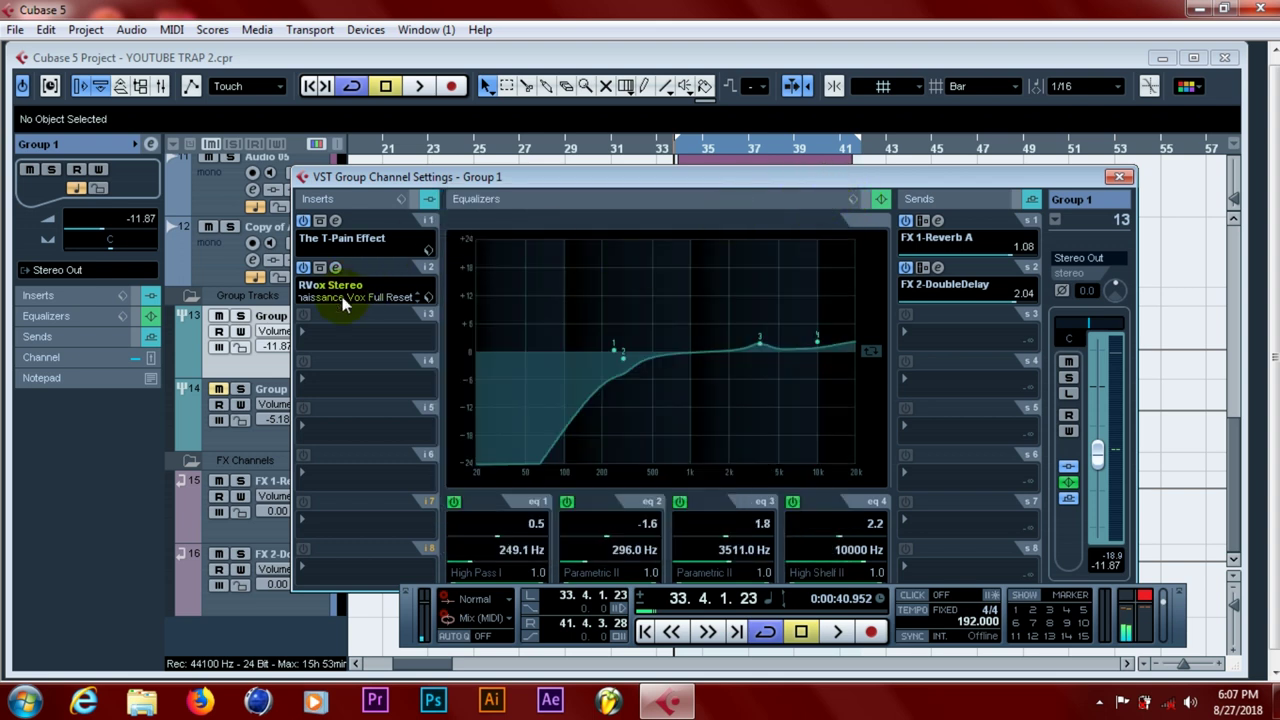
pyautogui.click(1116, 177)
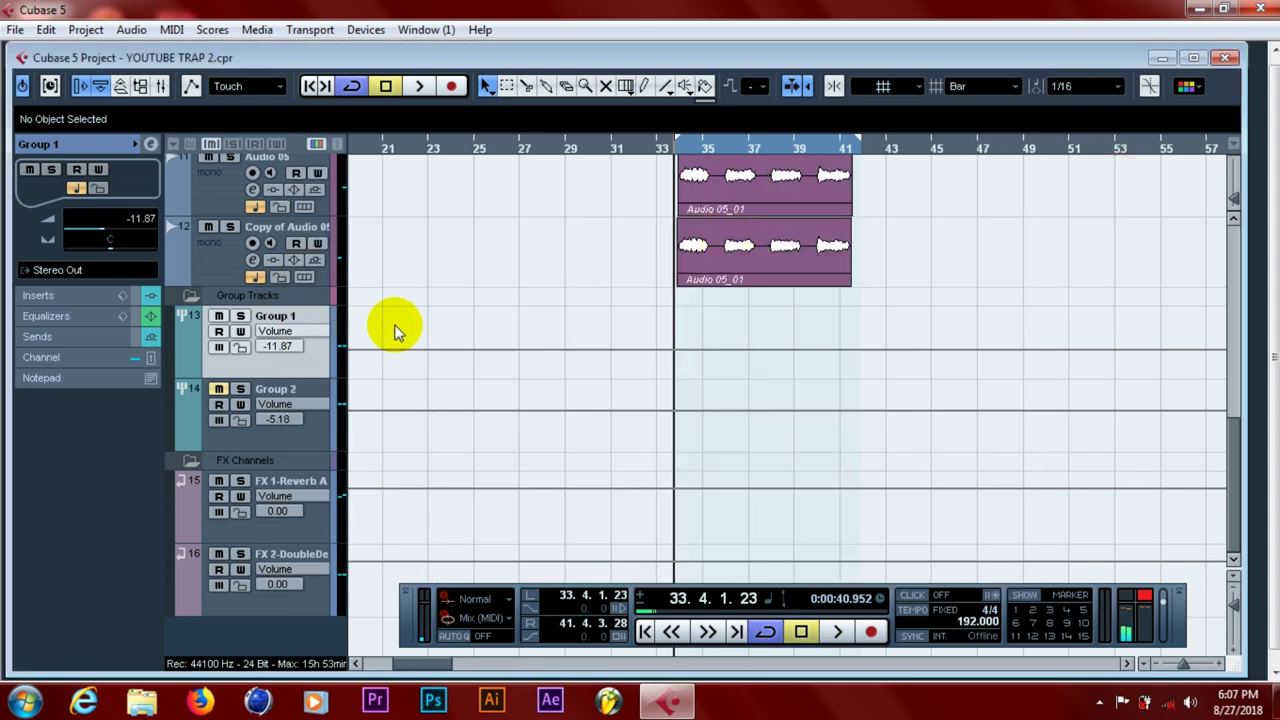
# Save the YOUTUBE TRAP 2 project twice
pyautogui.click(16, 30)
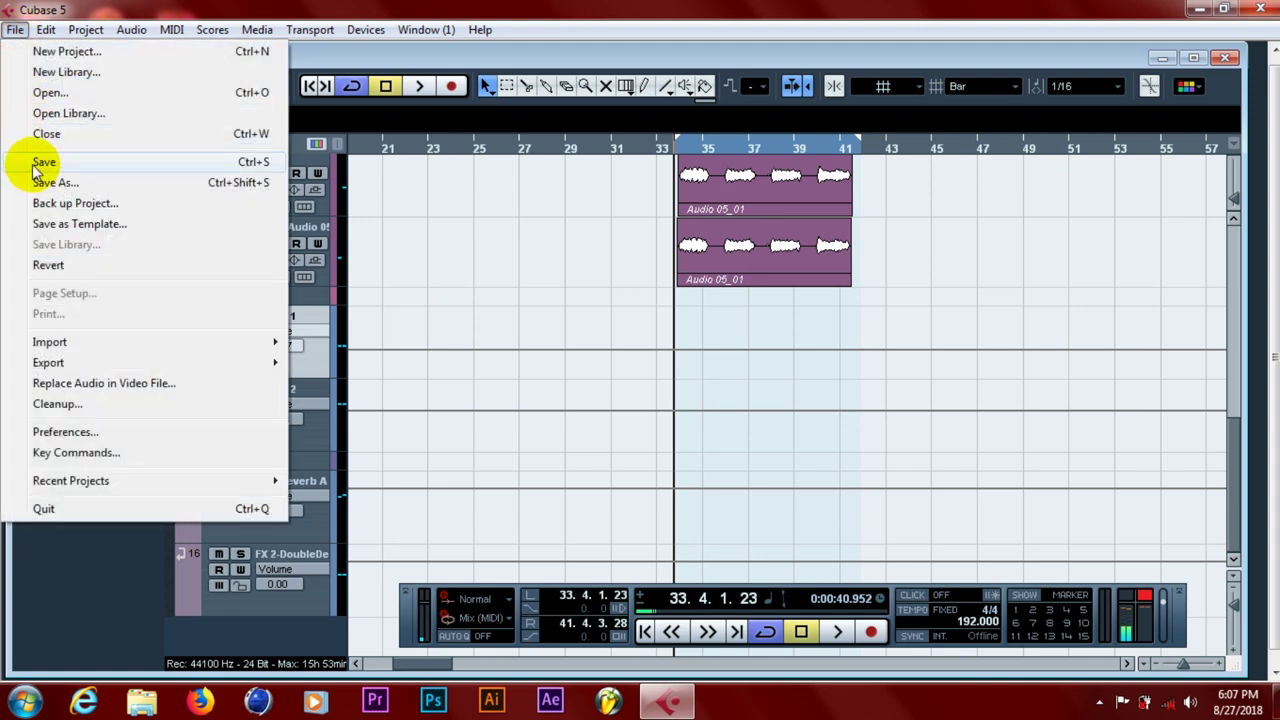
pyautogui.click(35, 166)
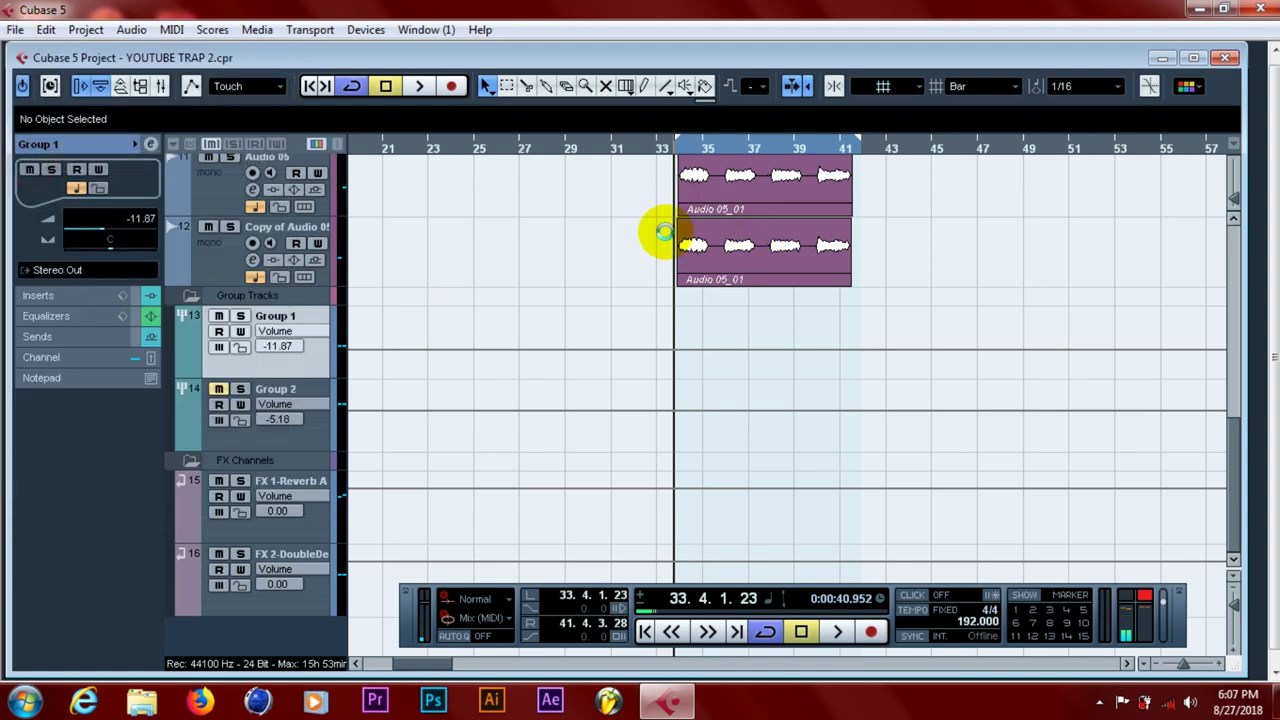
pyautogui.click(12, 30)
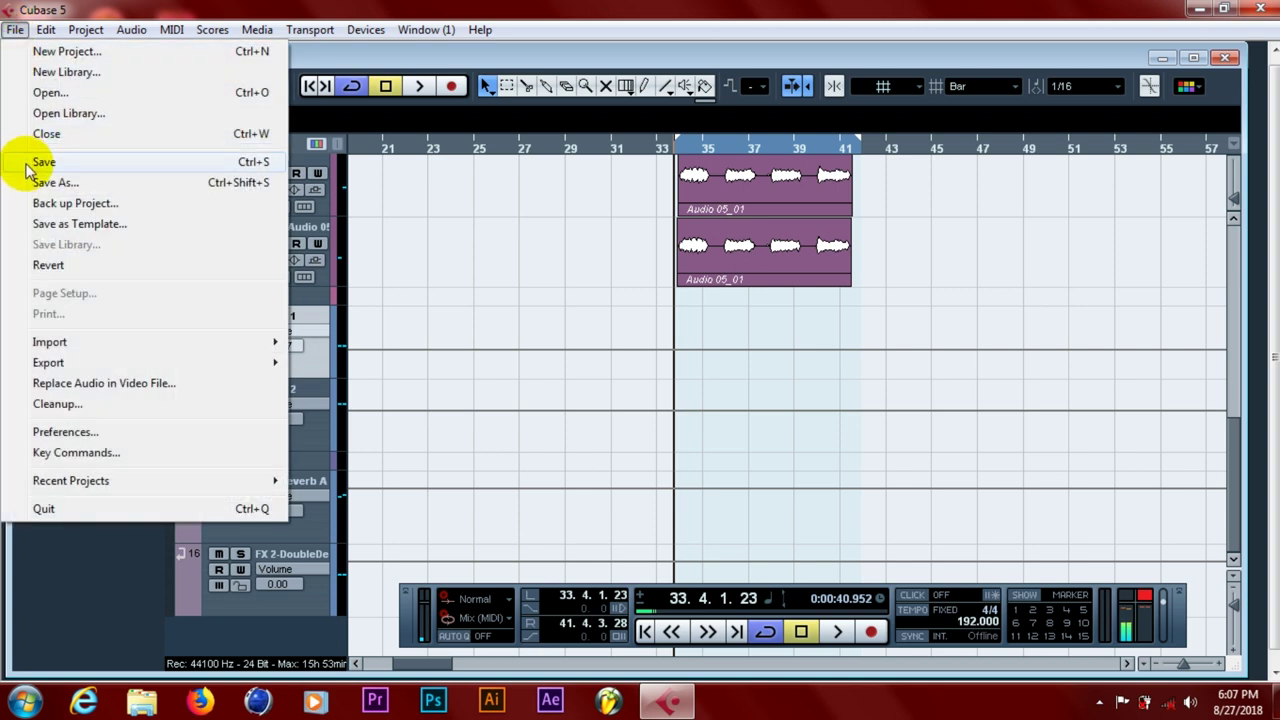
pyautogui.click(28, 163)
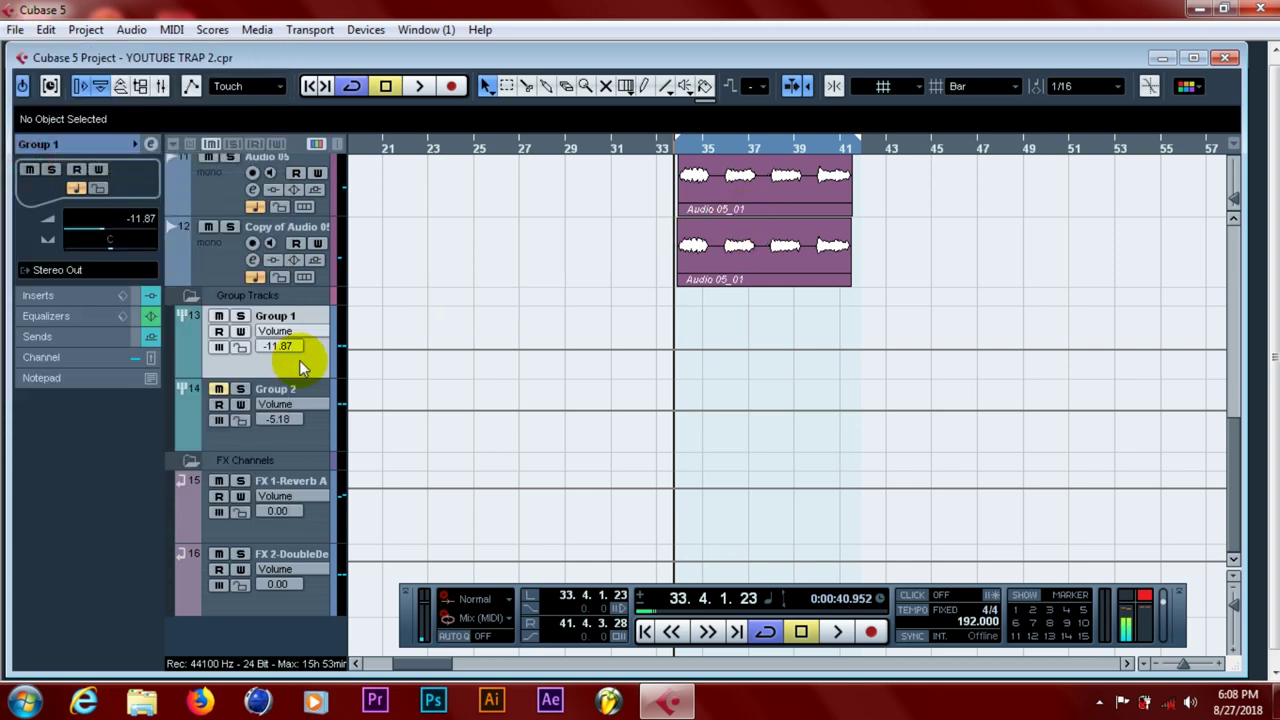
# Place the project cursor at 34.1.1.17 and save the project
pyautogui.click(688, 150)
pyautogui.click(682, 149)
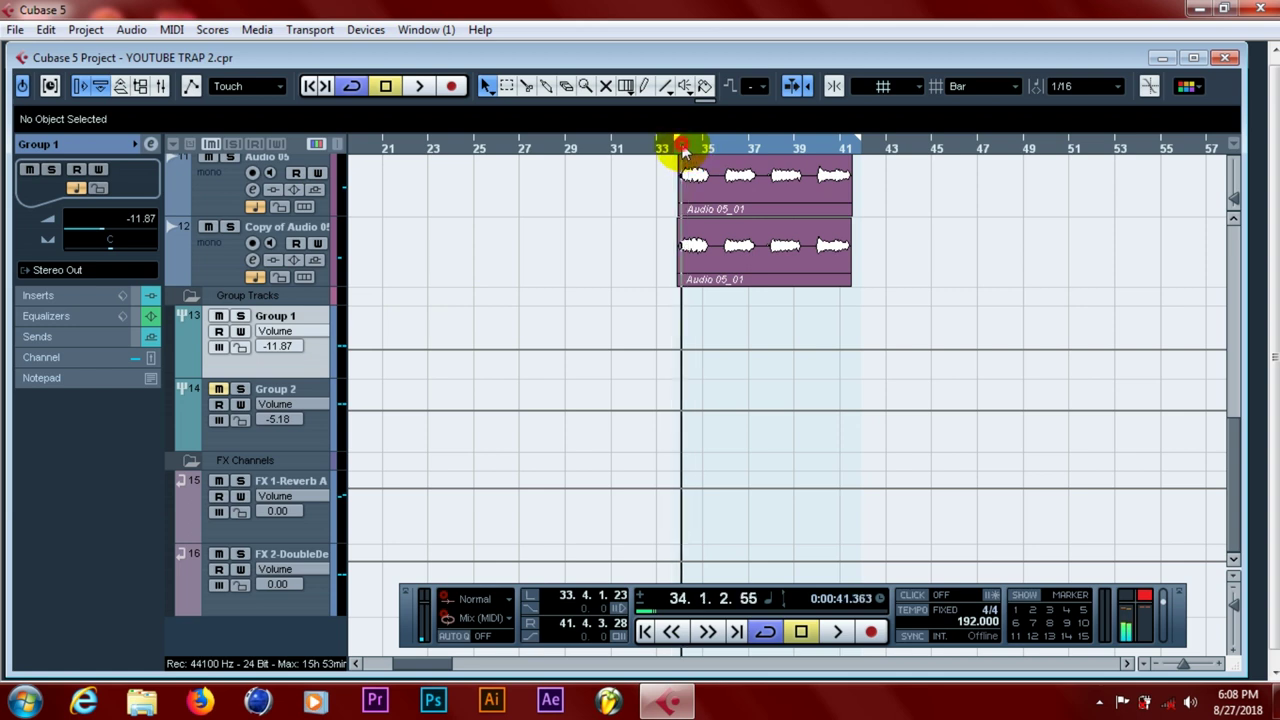
pyautogui.click(680, 149)
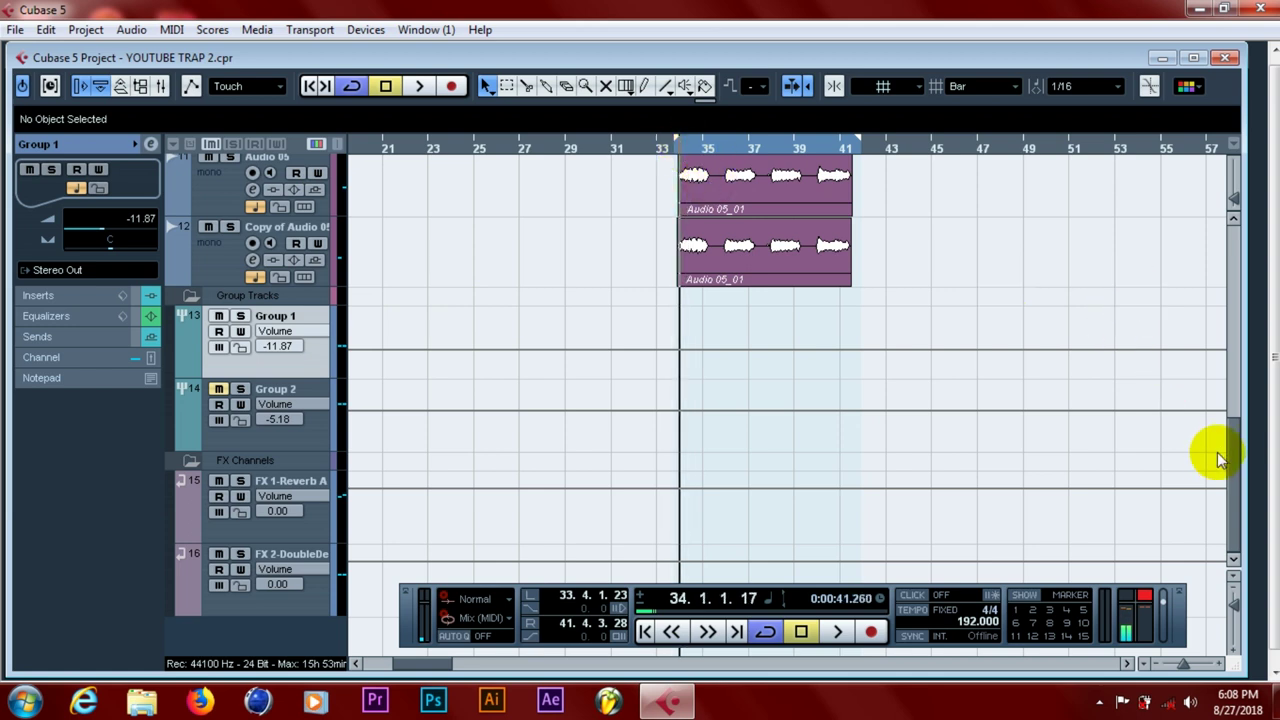
pyautogui.moveTo(1232, 450); pyautogui.dragTo(1237, 237)
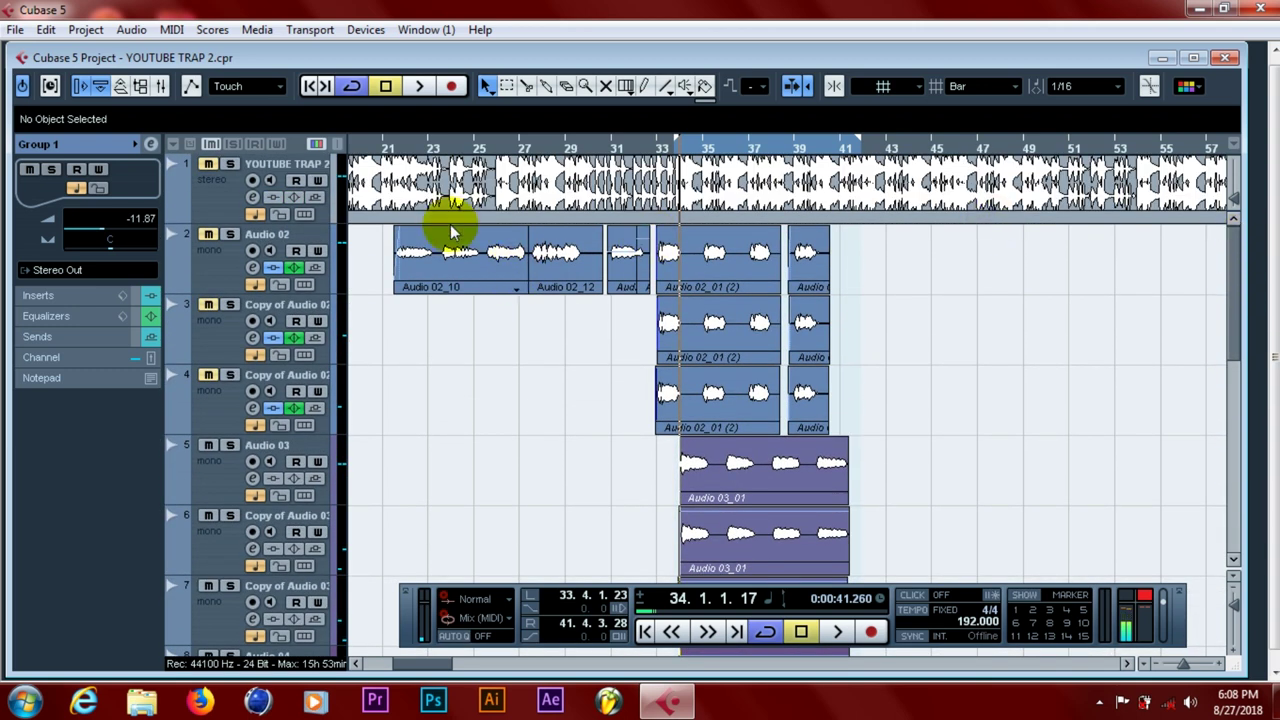
pyautogui.click(14, 30)
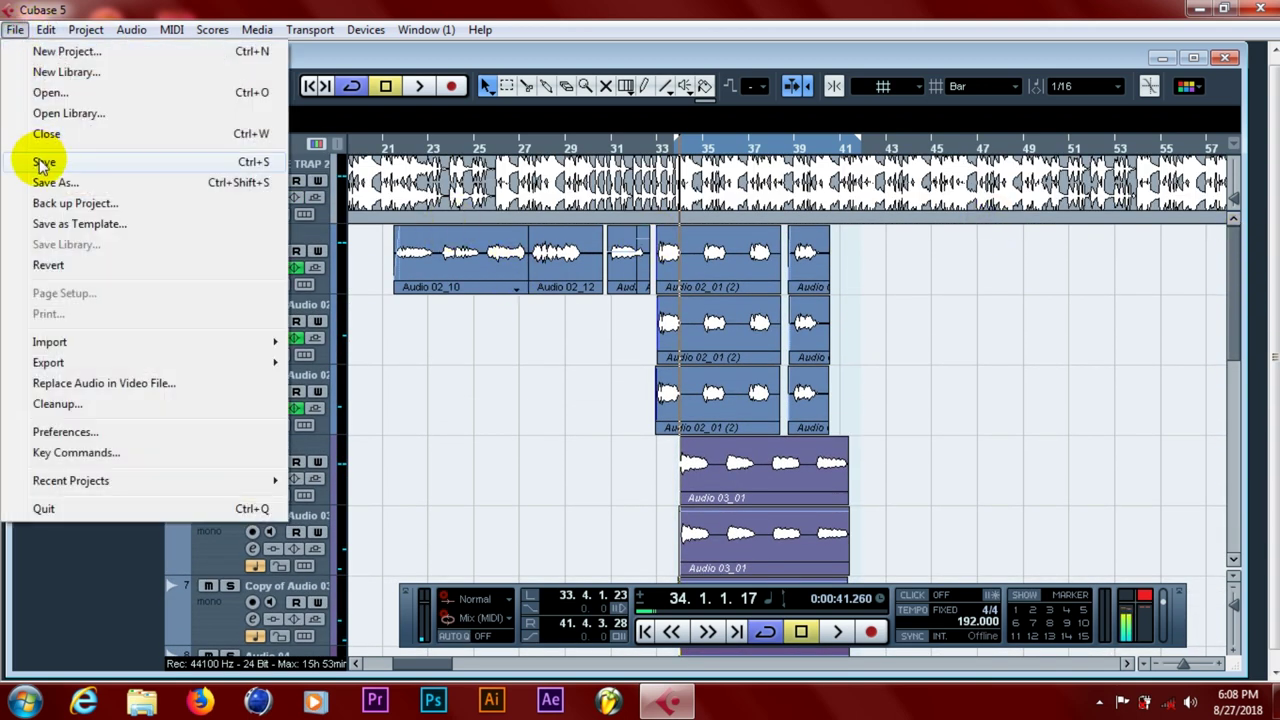
pyautogui.click(42, 164)
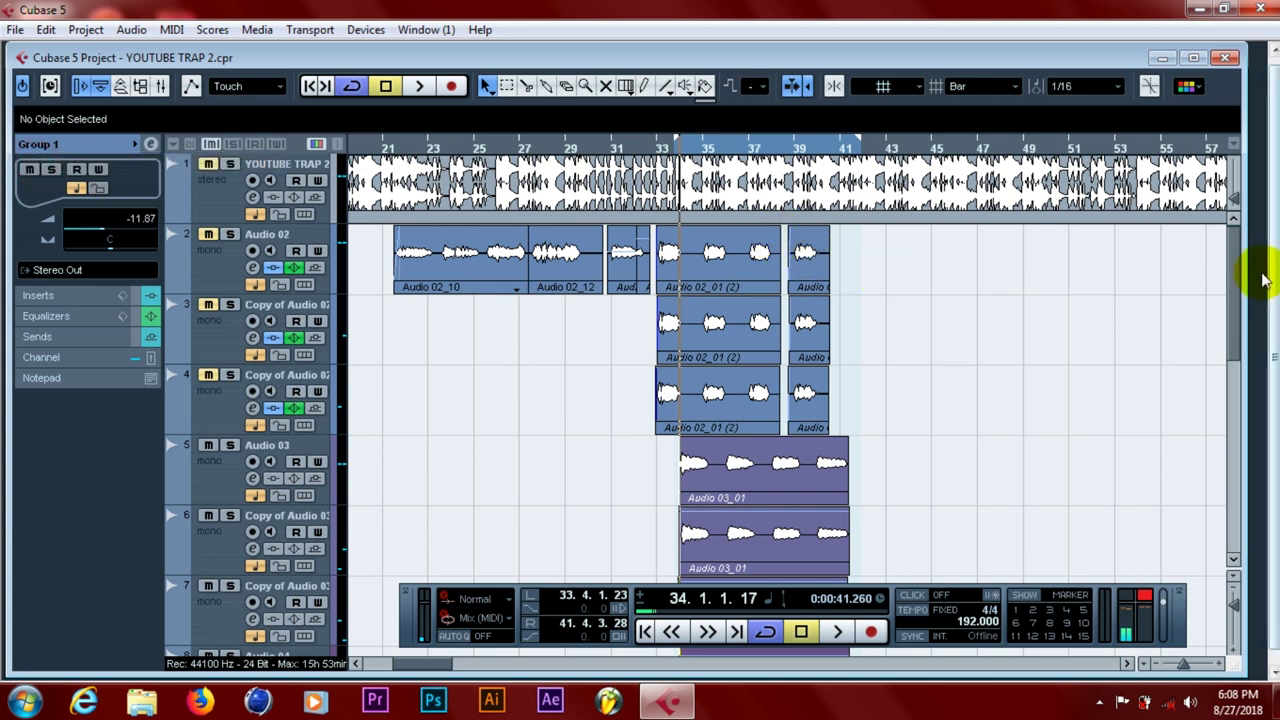
# Select the FX 2-DoubleDelay track, switch to FX 1-Reverb A, and unmute Group 2
pyautogui.moveTo(1240, 265); pyautogui.dragTo(1234, 417)
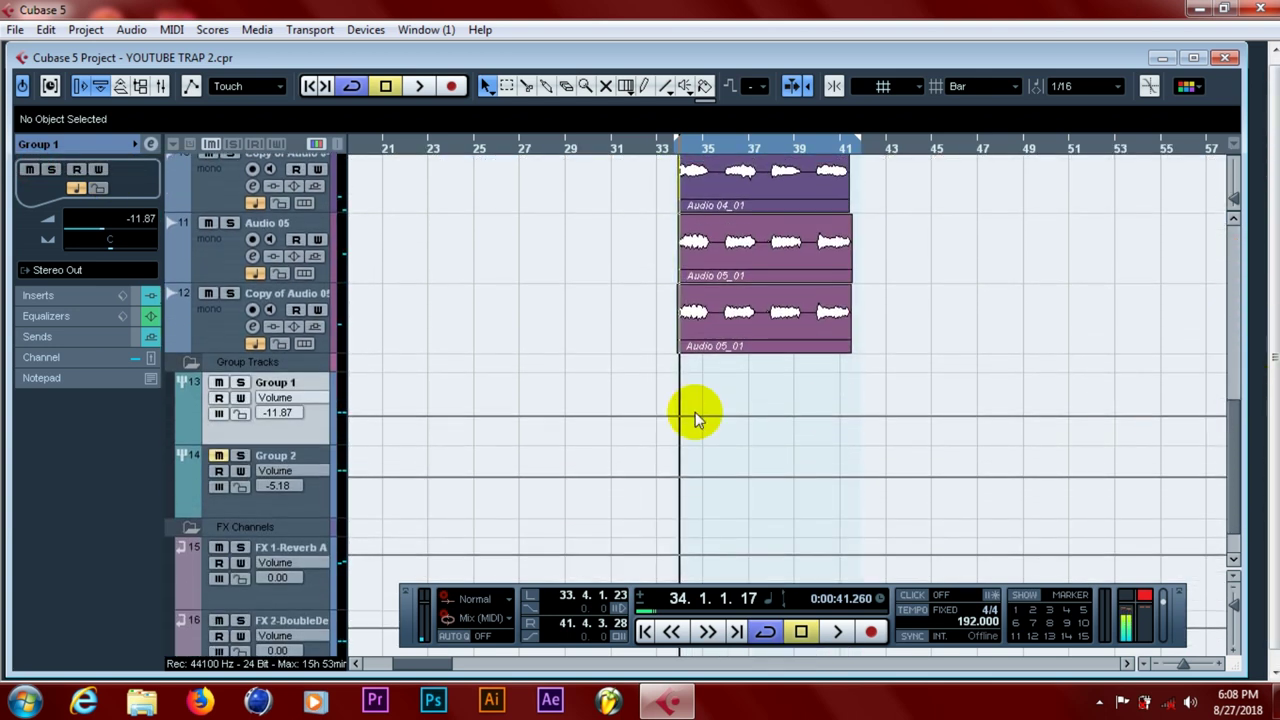
pyautogui.click(296, 604)
pyautogui.click(308, 624)
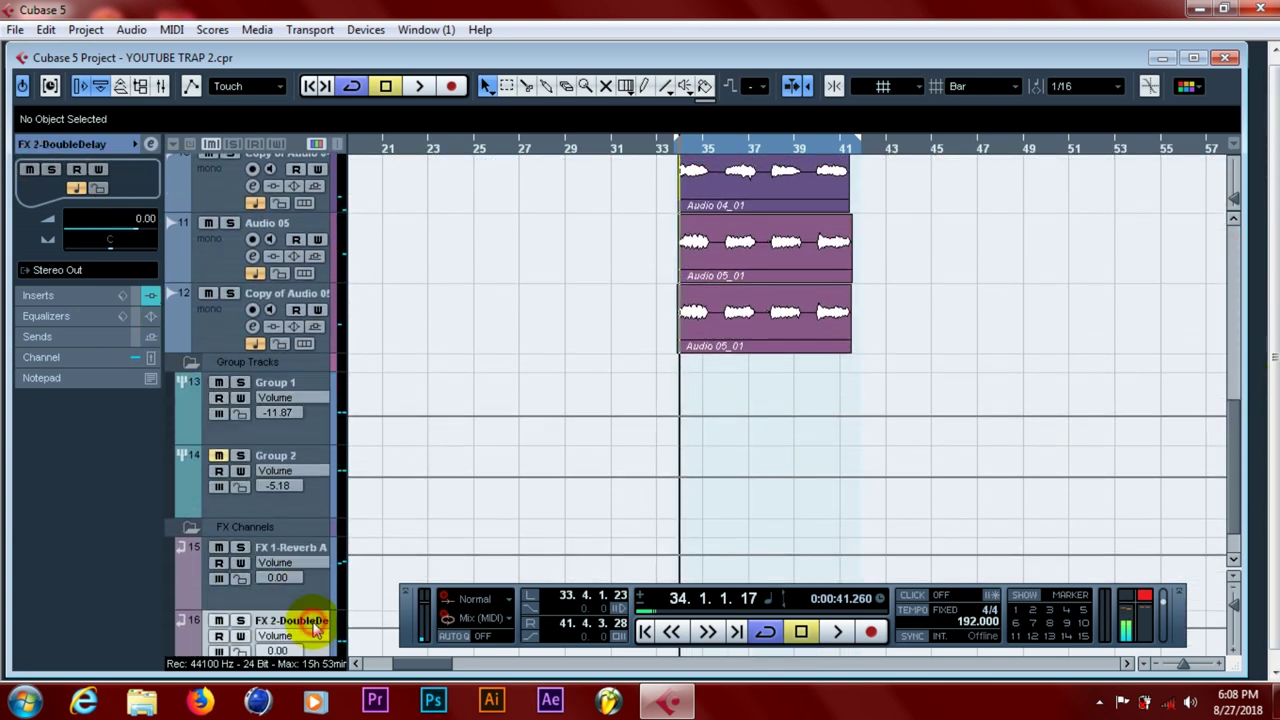
pyautogui.click(317, 556)
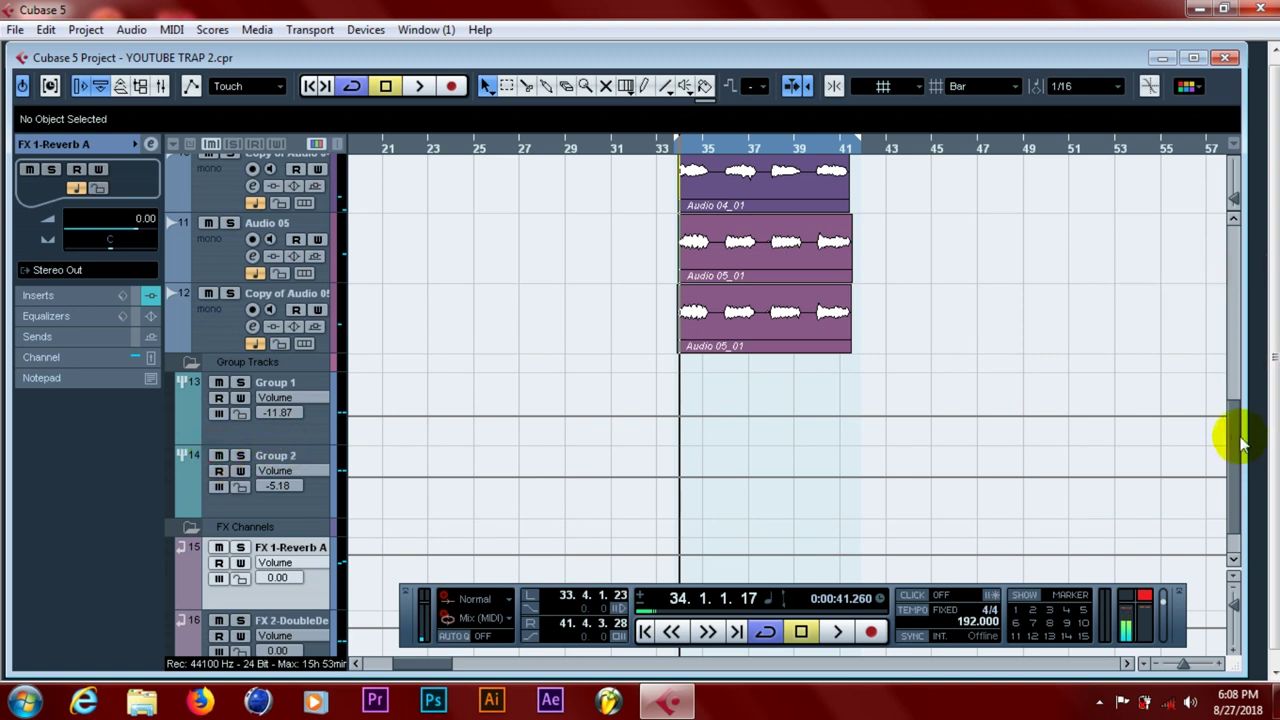
# Play the vocal mix with the YOUTUBE TRAP 2 beat muted and save the project during playback
pyautogui.moveTo(1240, 444); pyautogui.dragTo(1231, 234)
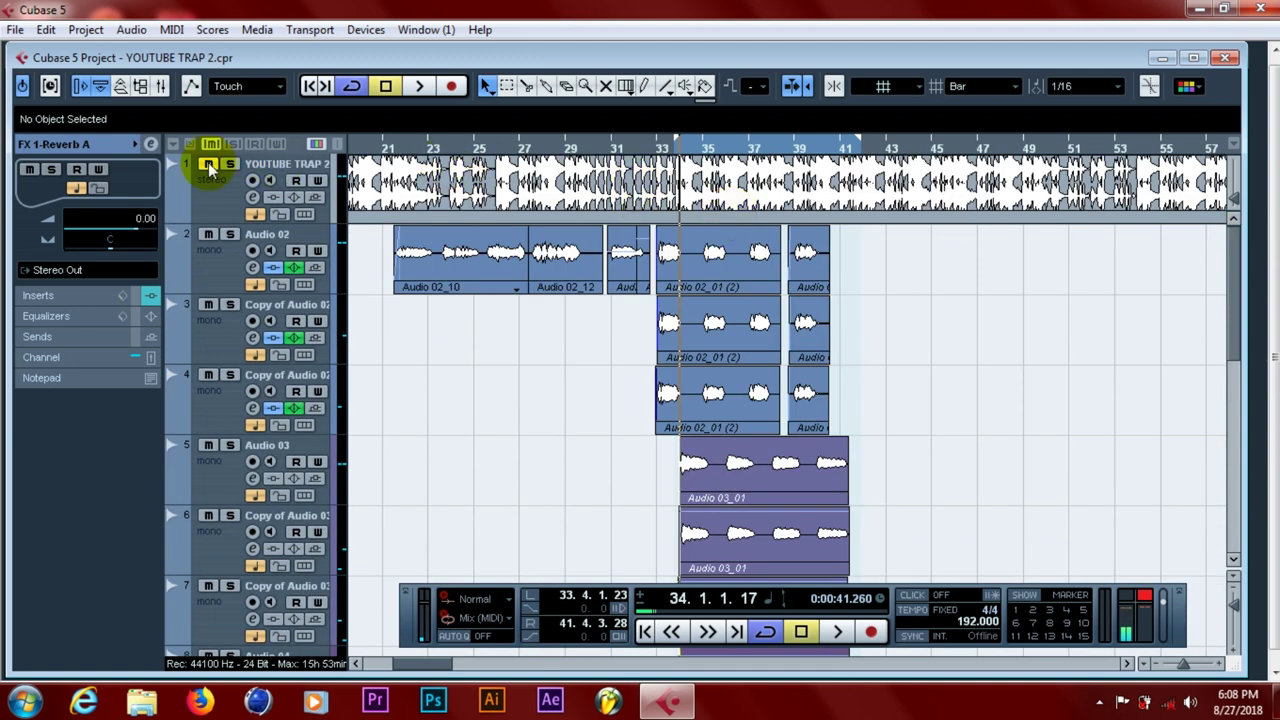
pyautogui.click(420, 88)
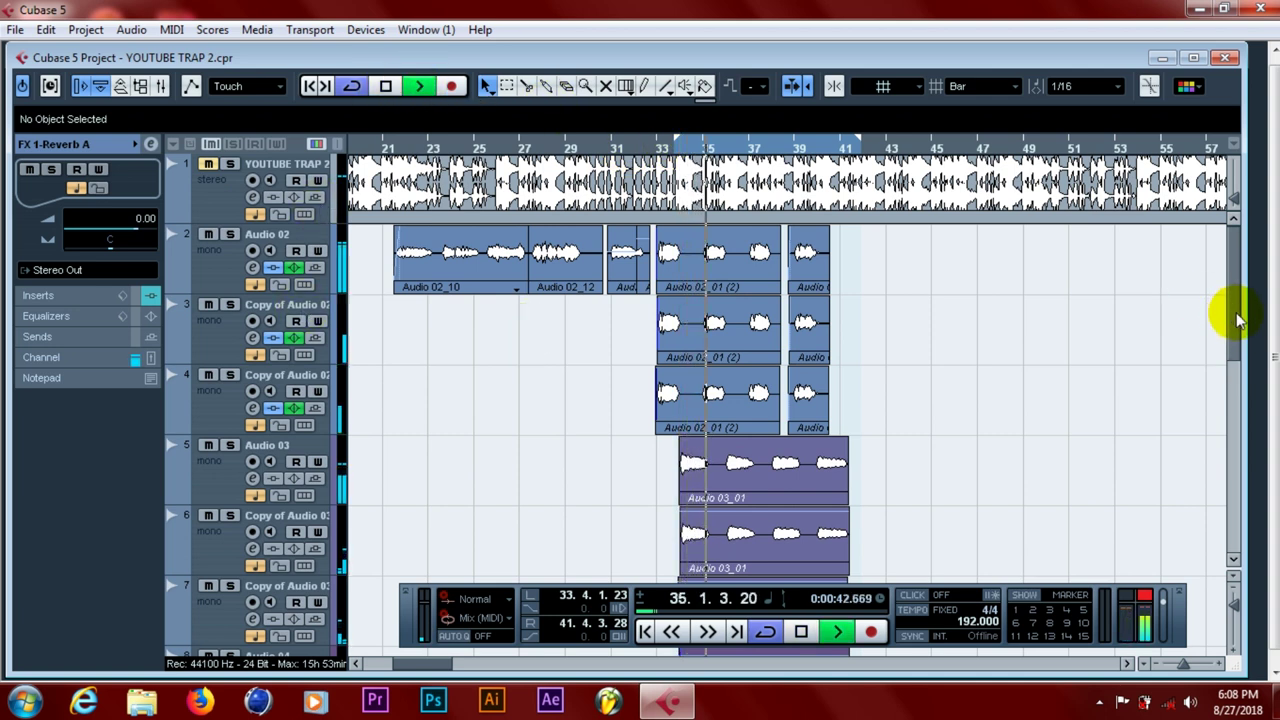
pyautogui.click(17, 32)
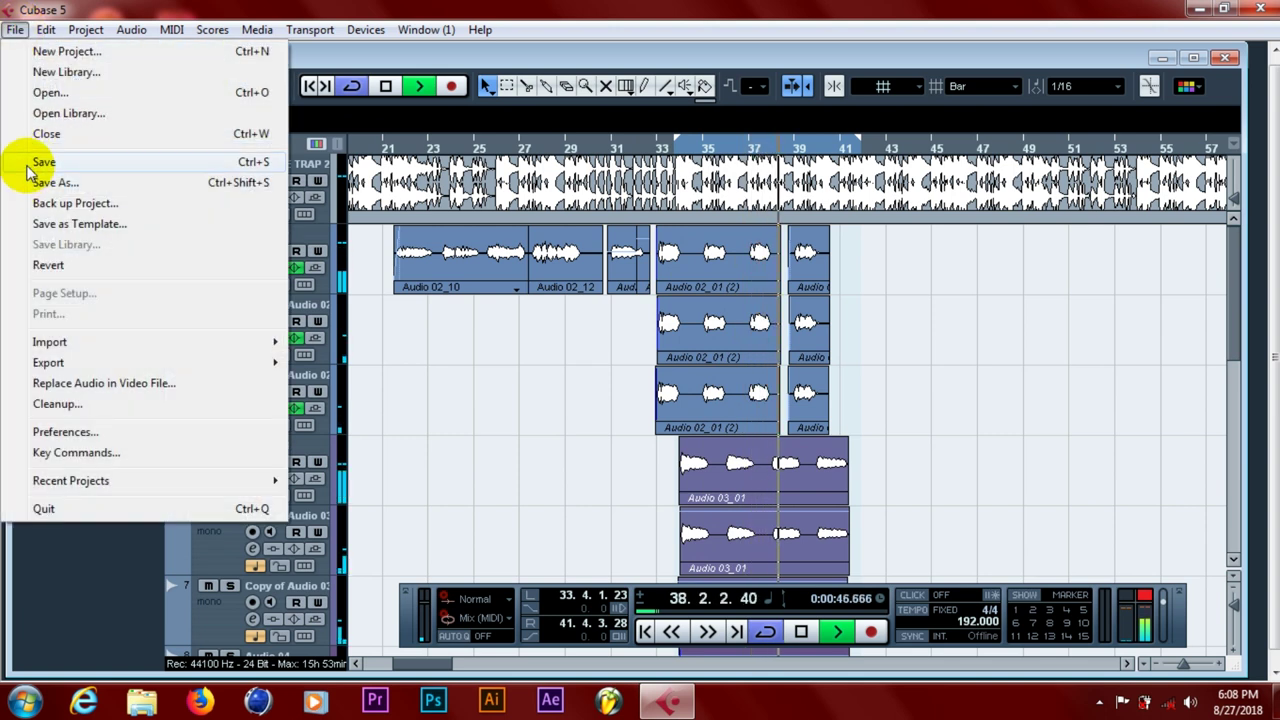
pyautogui.click(43, 162)
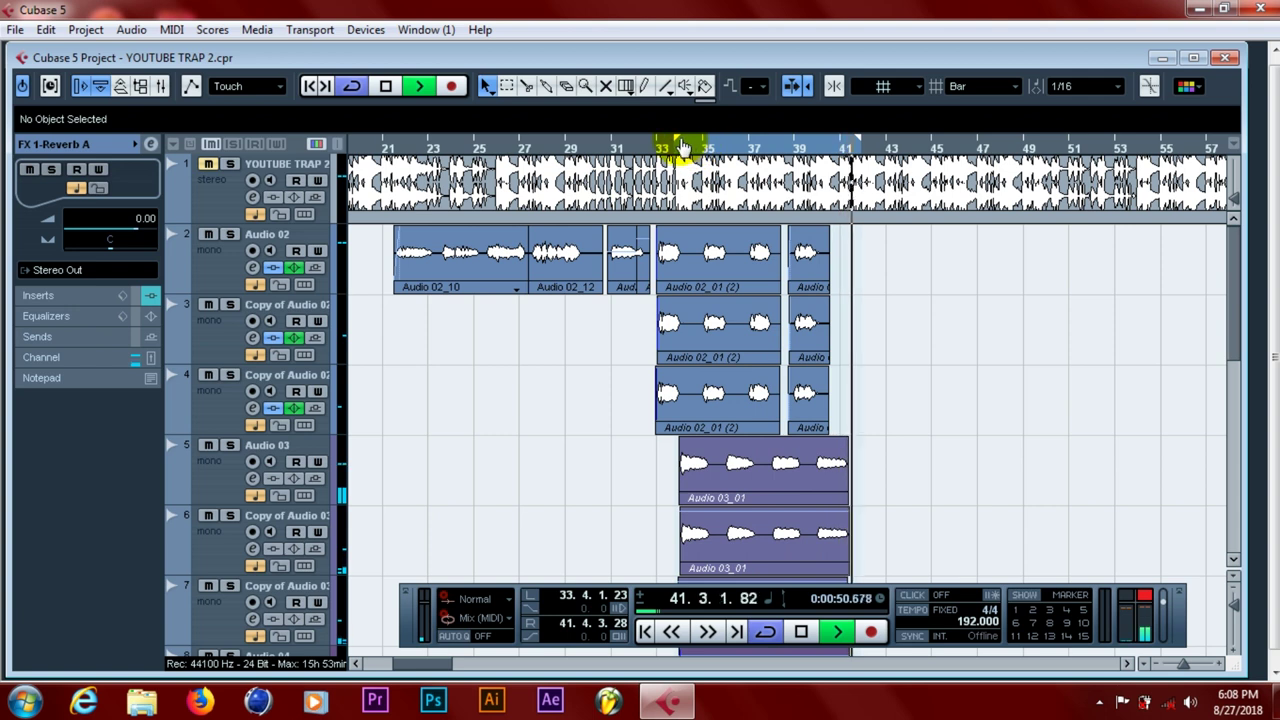
# Move the left locator back to 27.2.3.30 while the mix plays and save the project
pyautogui.click(675, 145)
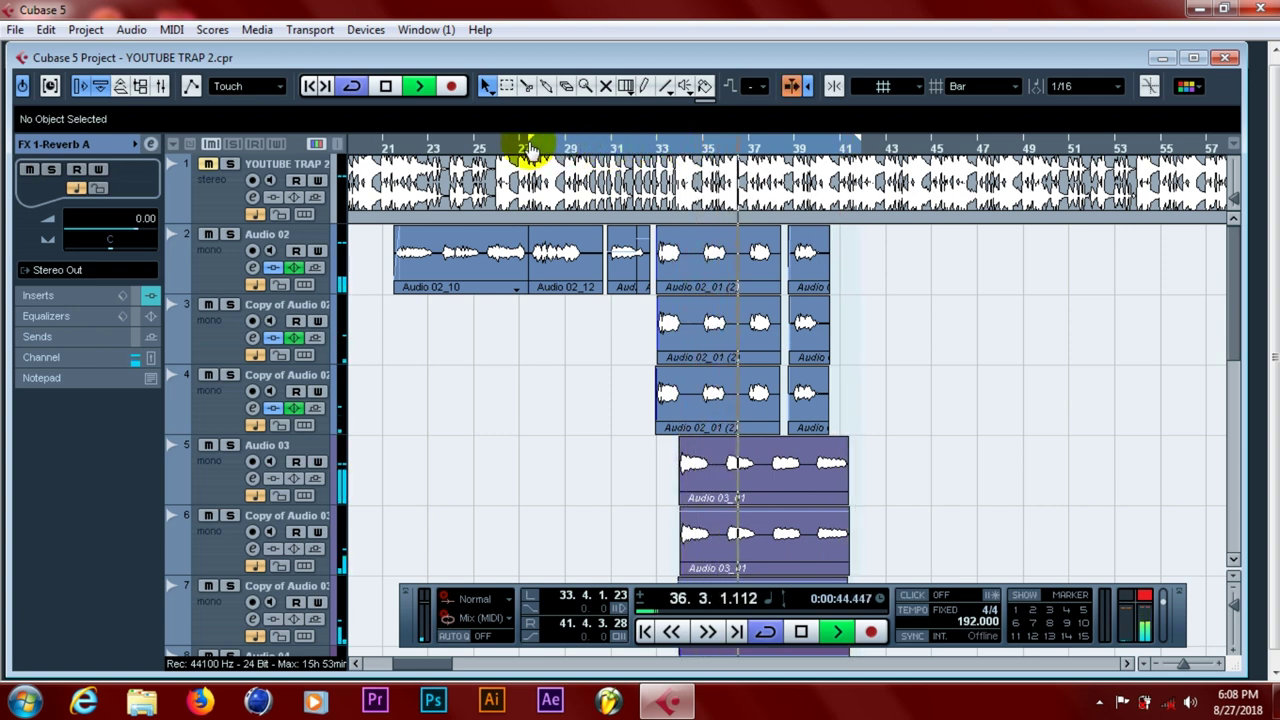
pyautogui.moveTo(531, 150); pyautogui.dragTo(530, 149)
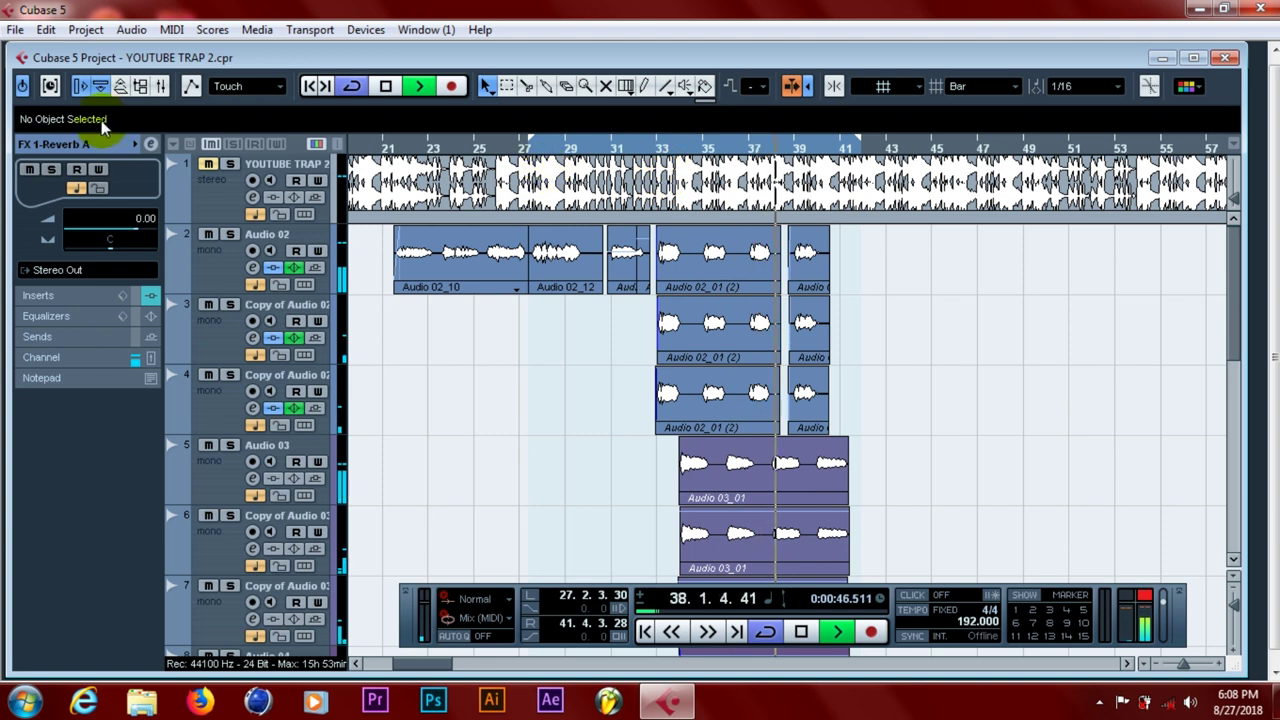
pyautogui.click(15, 29)
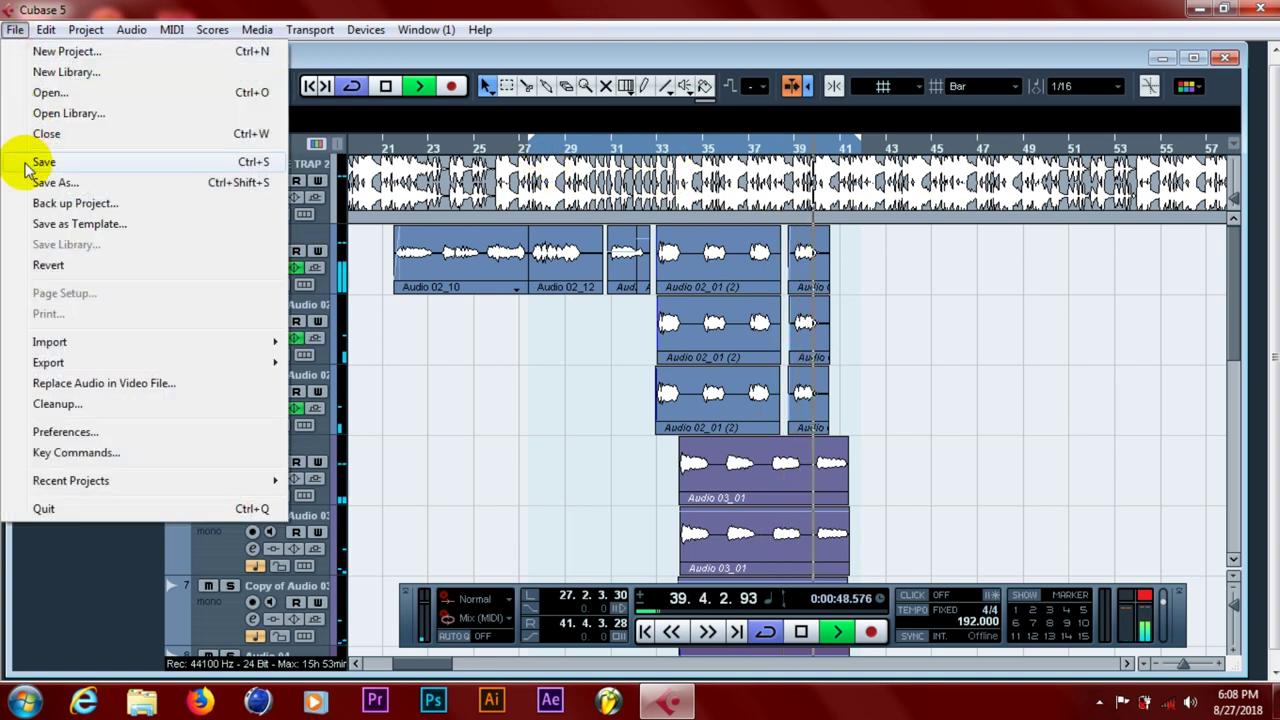
pyautogui.click(40, 165)
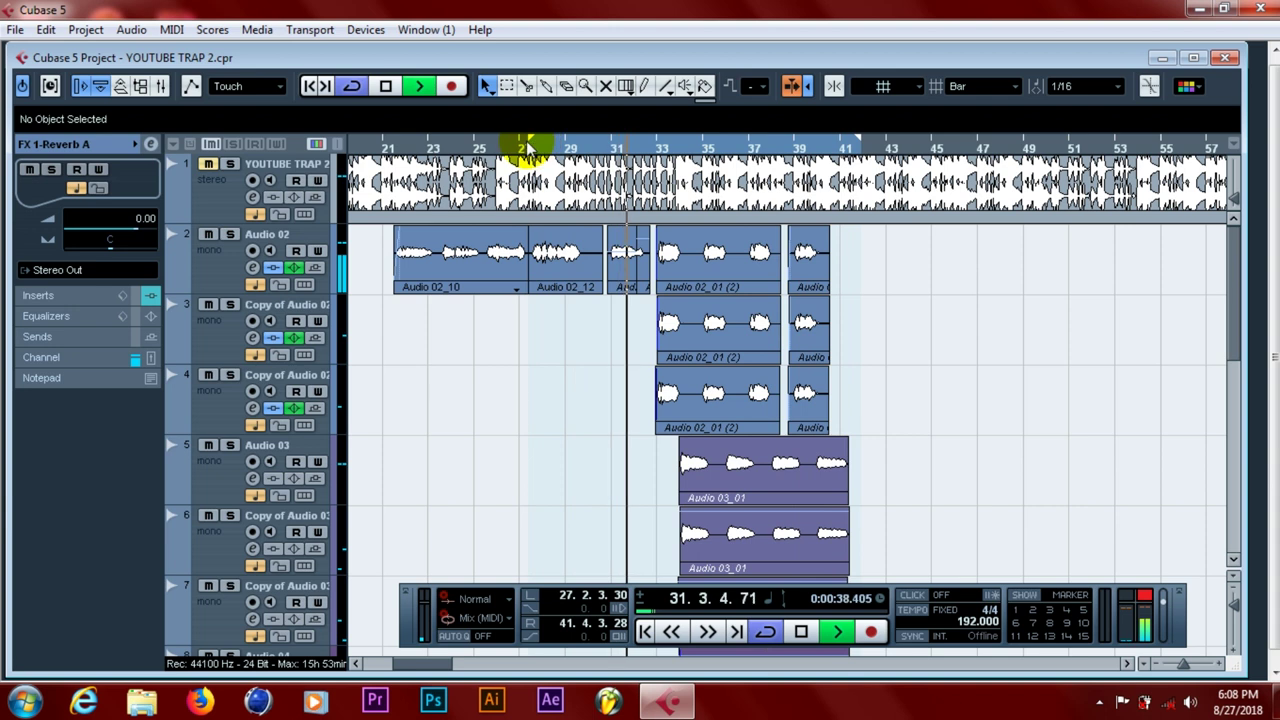
# Move the left locator to 28.3.1.1, stop playback, and save the project
pyautogui.moveTo(528, 148); pyautogui.dragTo(556, 150)
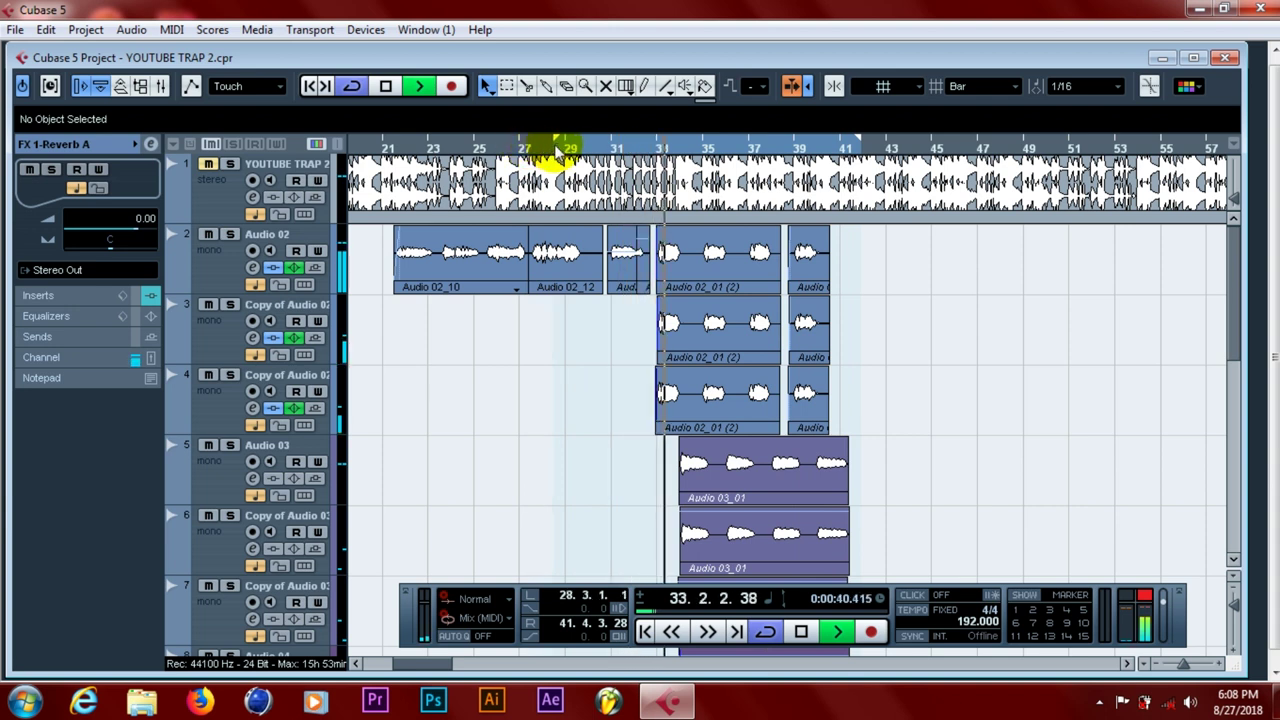
pyautogui.click(385, 86)
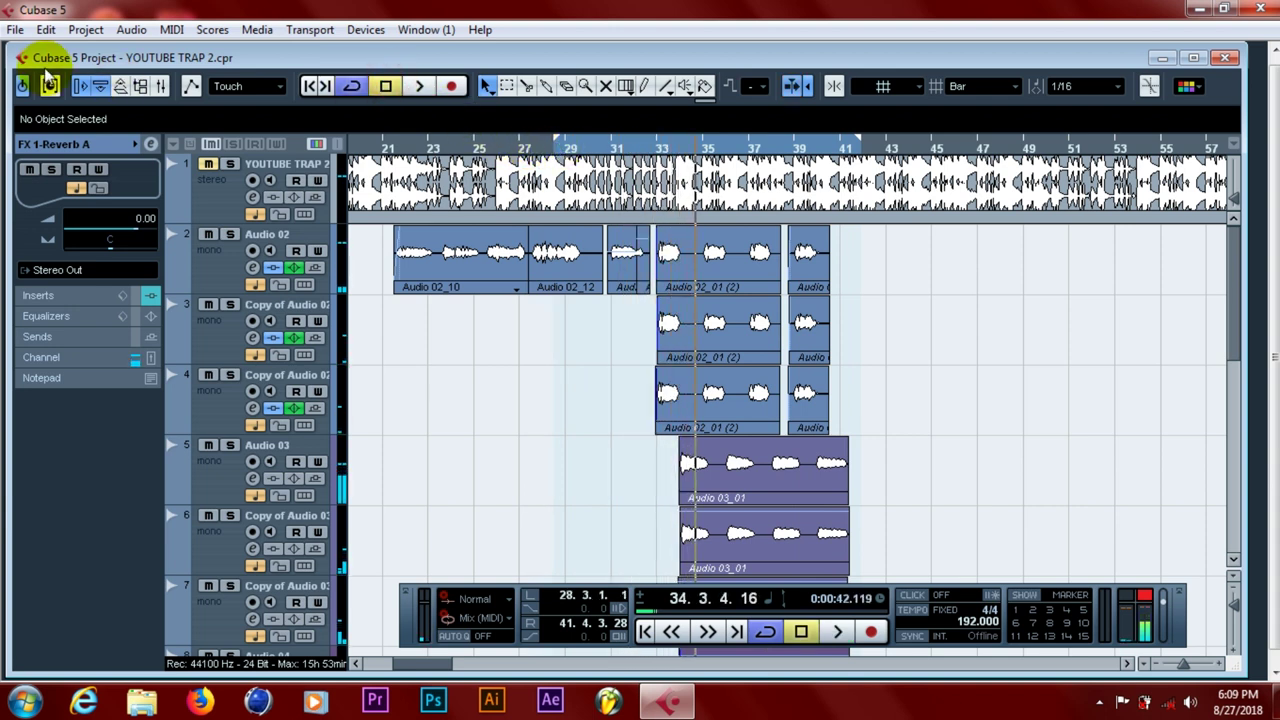
pyautogui.click(15, 30)
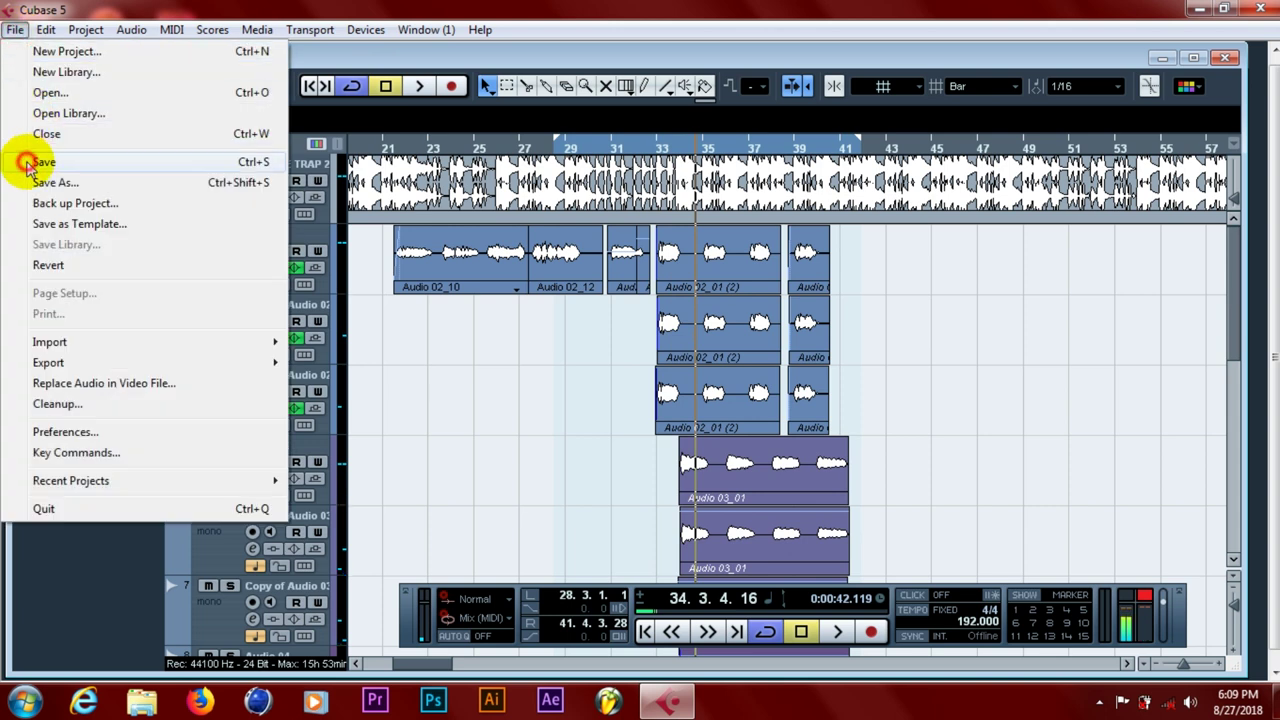
pyautogui.click(40, 162)
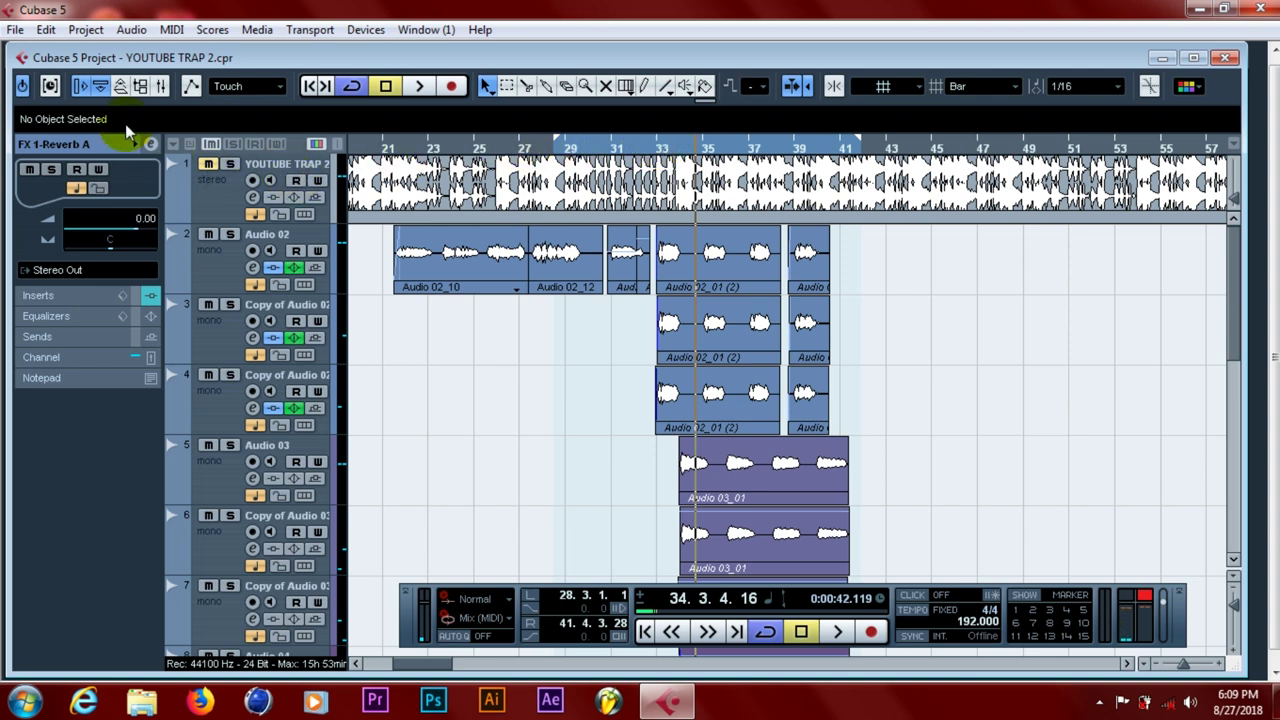
pyautogui.click(15, 30)
pyautogui.click(40, 162)
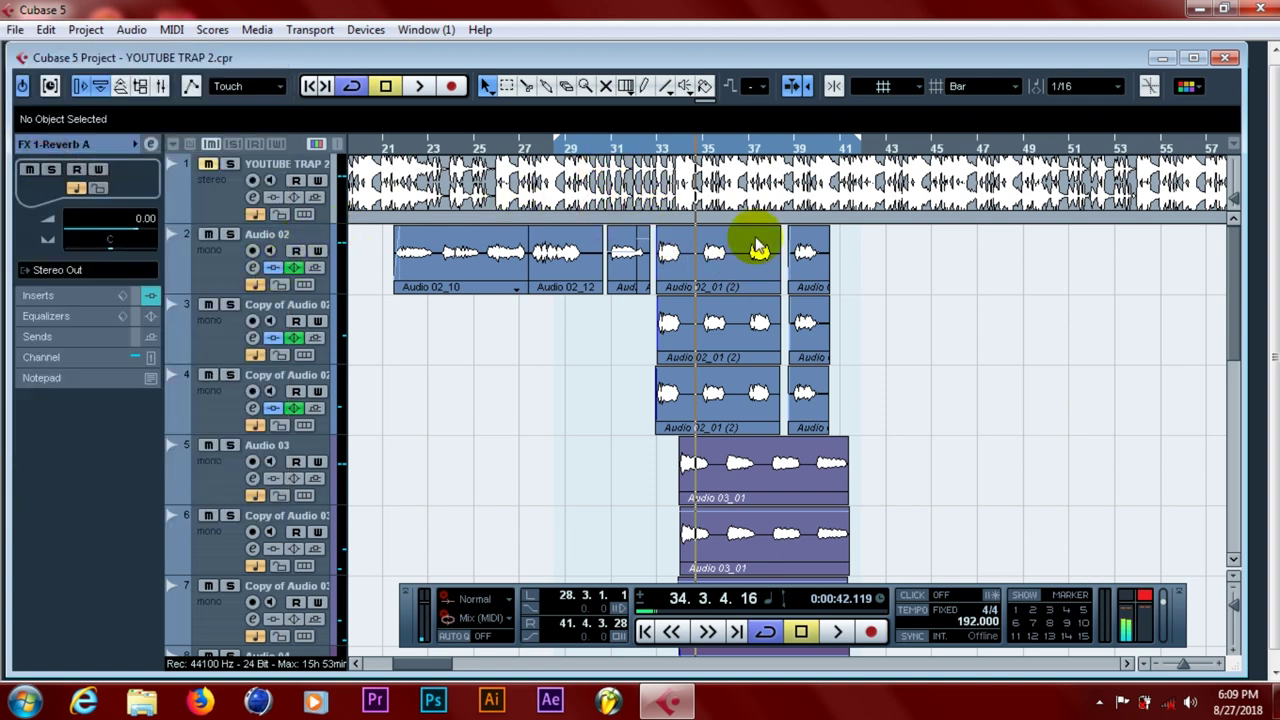
# Review the inserts, equalizer and sends in the Audio 02 channel settings and close them
pyautogui.moveTo(1237, 277); pyautogui.dragTo(1256, 252)
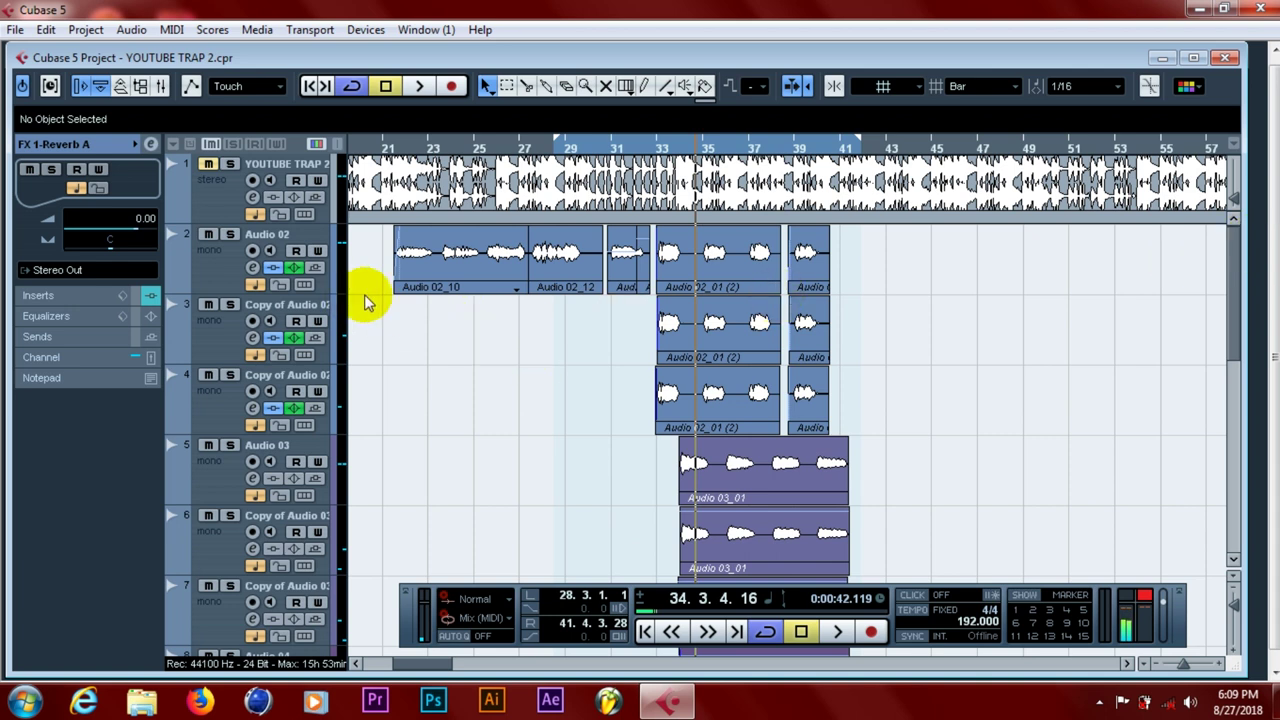
pyautogui.click(241, 263)
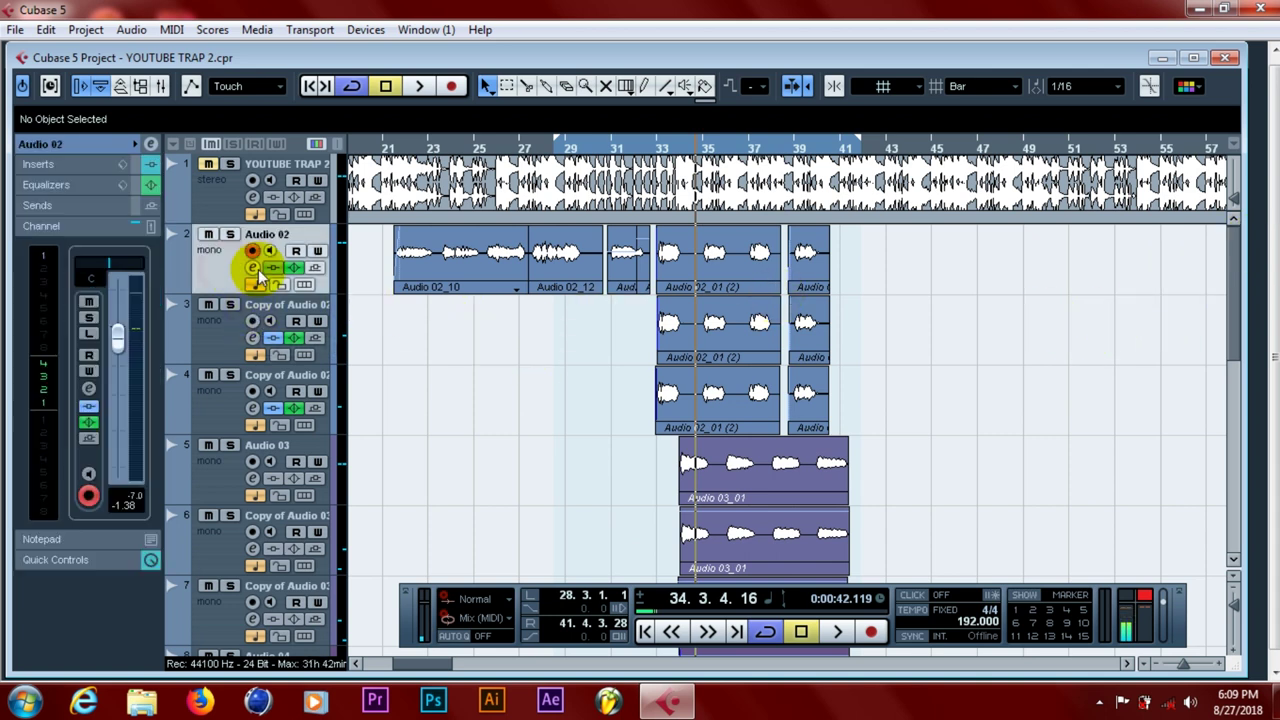
pyautogui.click(252, 267)
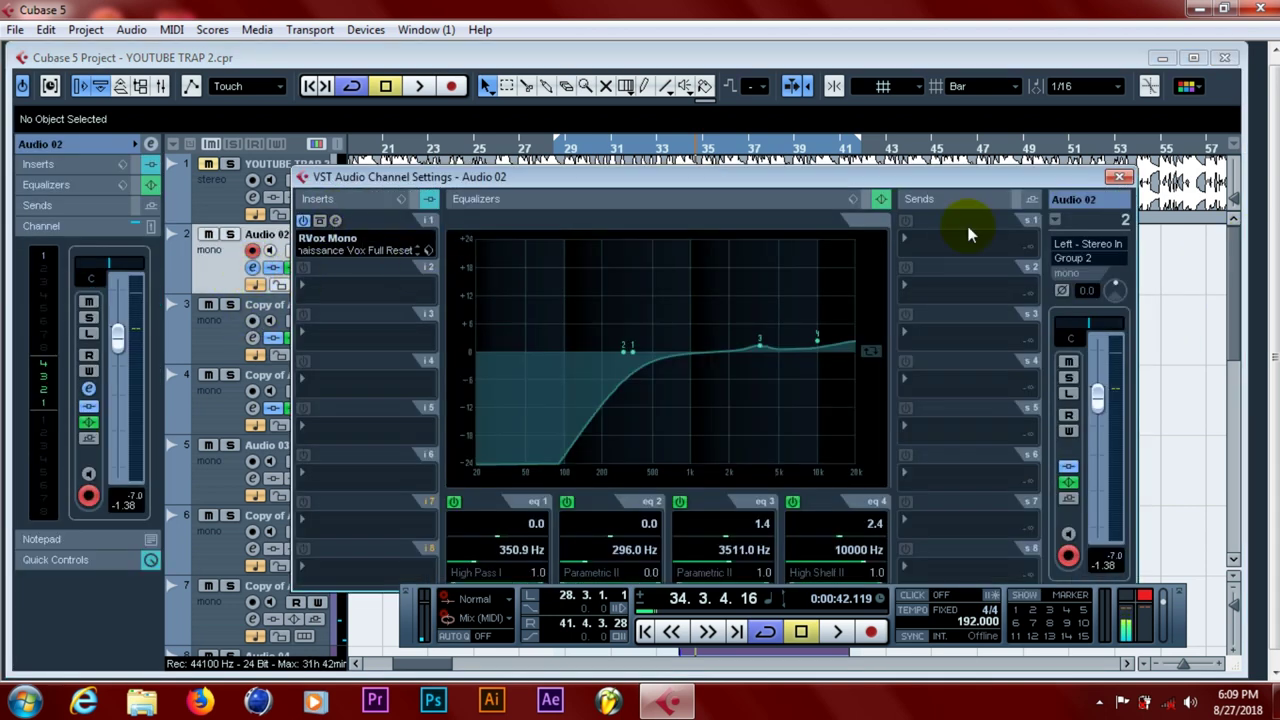
pyautogui.click(1120, 177)
# Review Group 1's channel settings and its The T-Pain Effect insert, continuing without authorization, and close both windows
pyautogui.moveTo(1232, 288); pyautogui.dragTo(1217, 482)
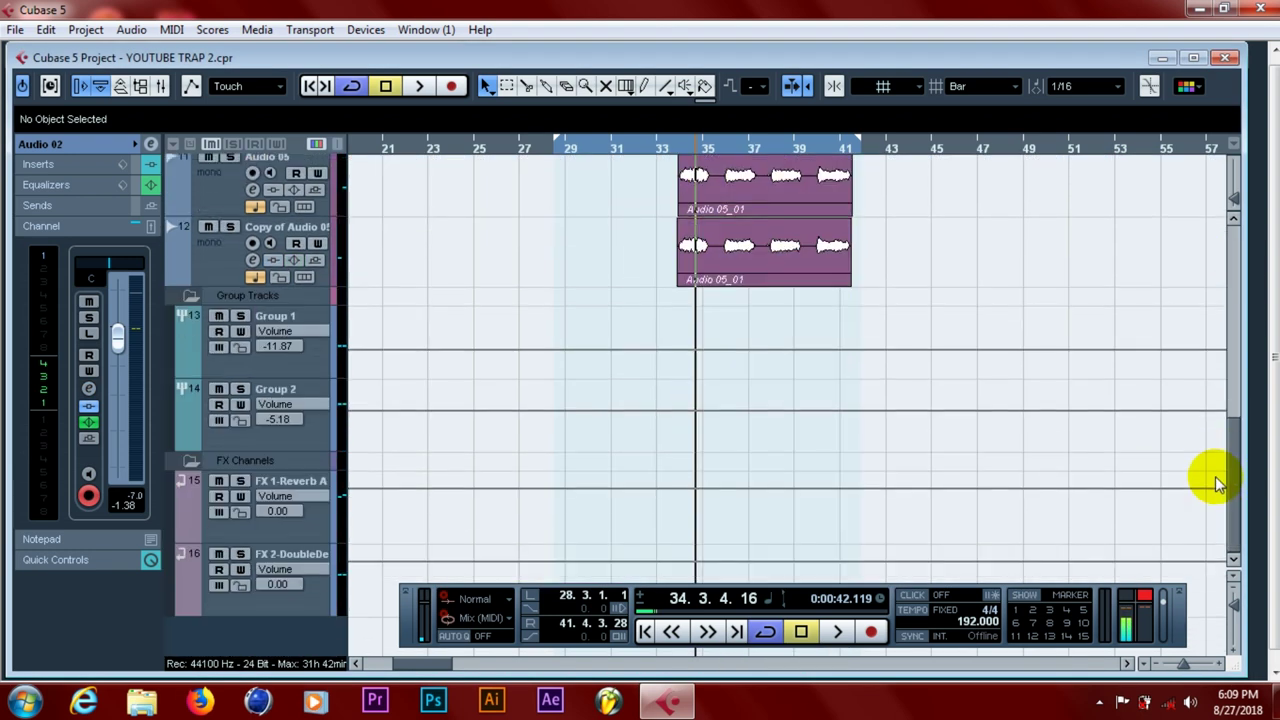
pyautogui.click(308, 362)
pyautogui.click(150, 144)
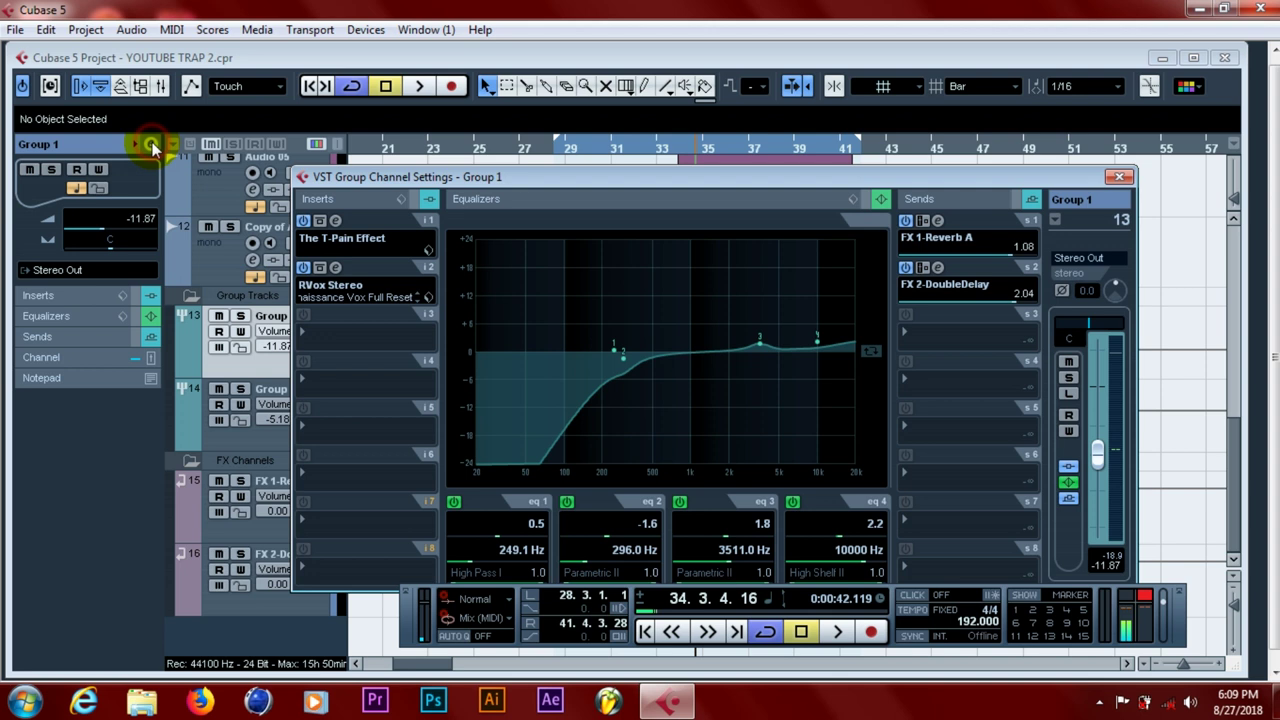
pyautogui.click(337, 222)
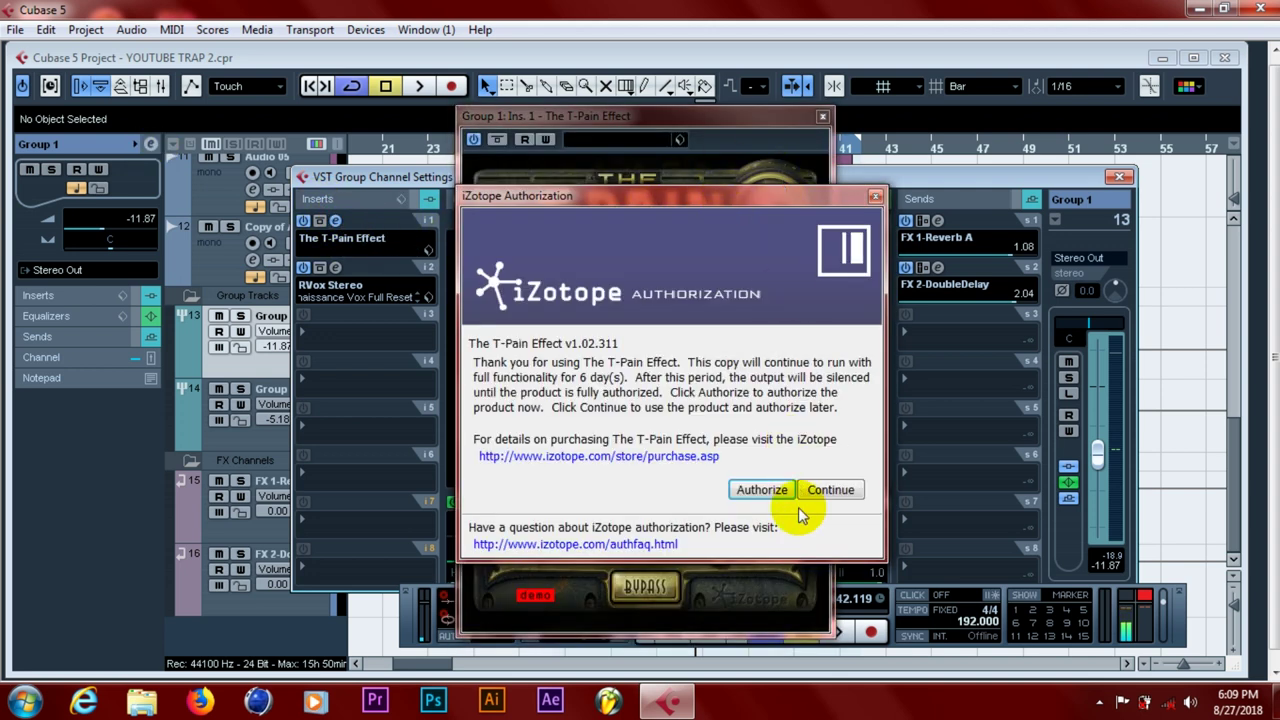
pyautogui.click(826, 491)
pyautogui.click(823, 119)
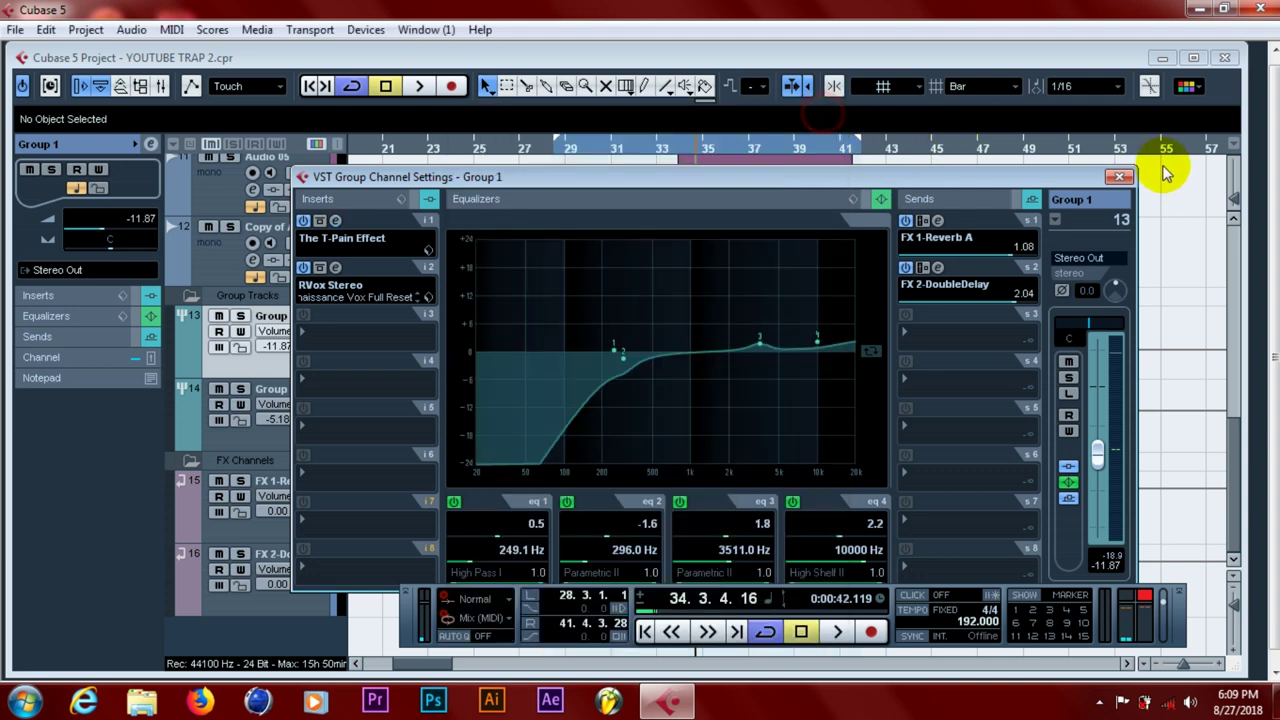
pyautogui.click(1119, 176)
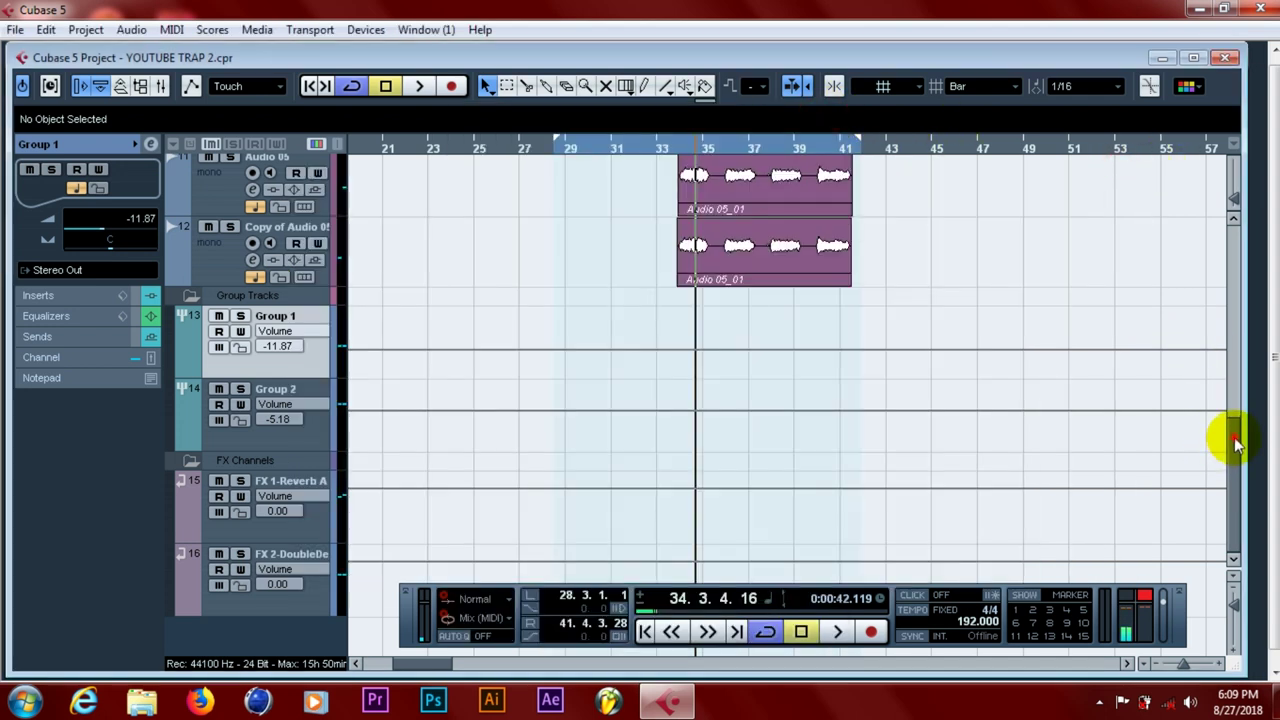
# Place the project cursor at 28.4.4.108, near the start of the cycle range
pyautogui.moveTo(1236, 440); pyautogui.dragTo(1265, 195)
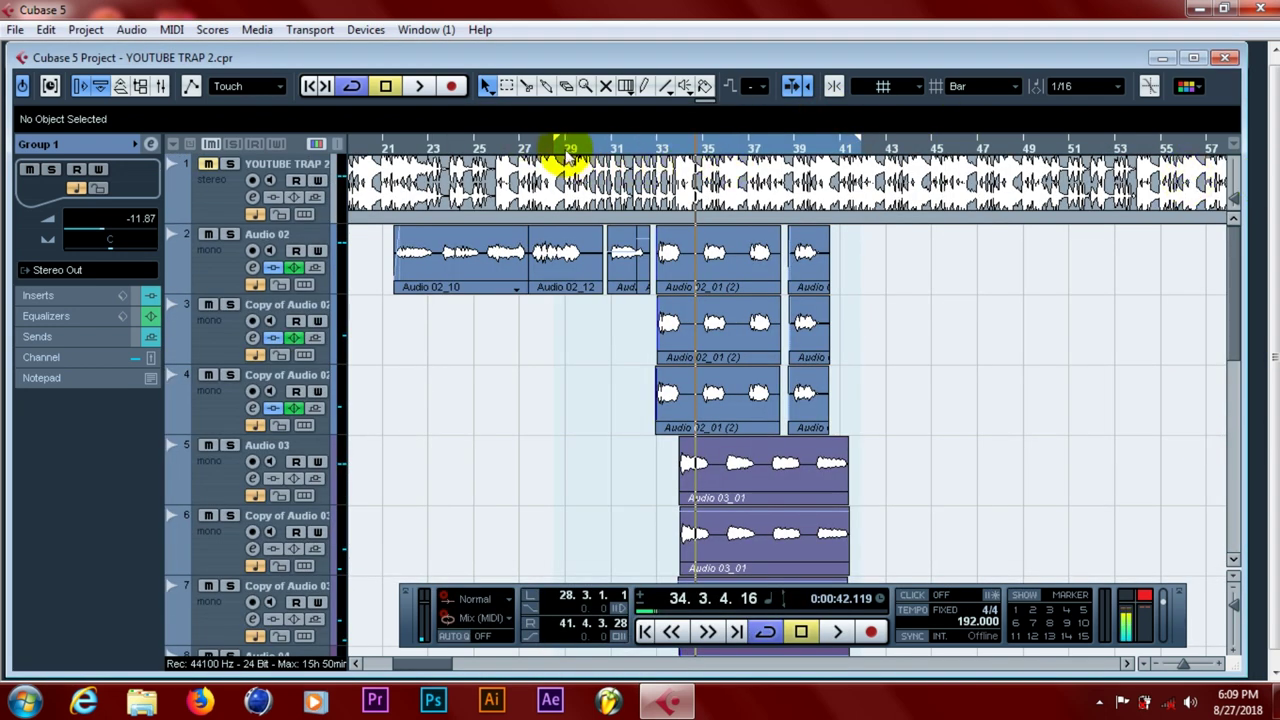
pyautogui.click(567, 160)
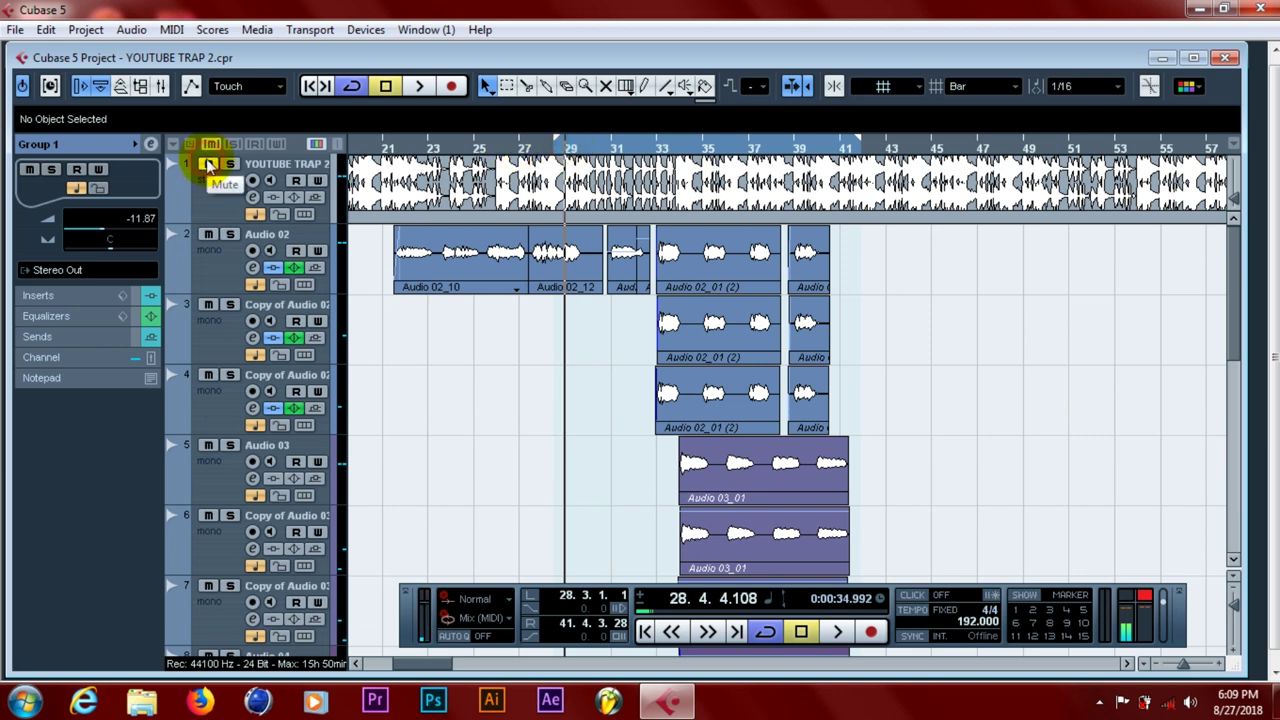
# Unmute the YOUTUBE TRAP 2 backing track and save the project
pyautogui.click(208, 165)
pyautogui.click(14, 30)
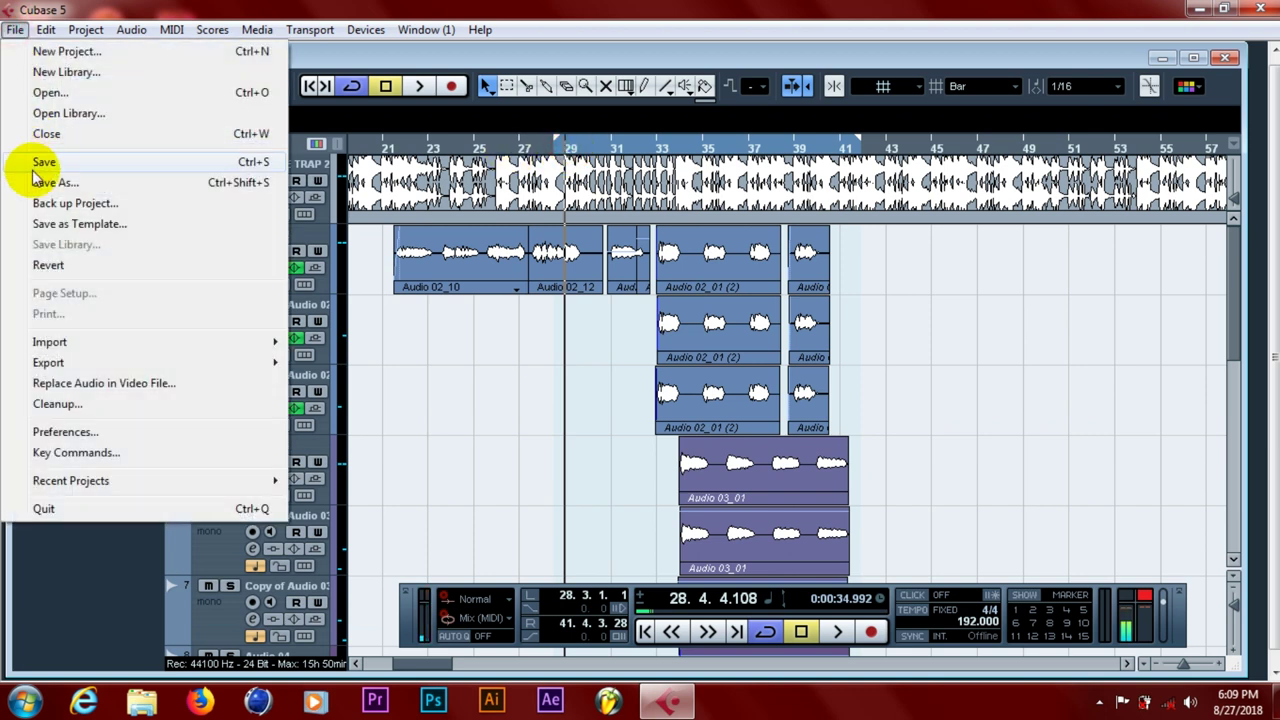
pyautogui.click(40, 166)
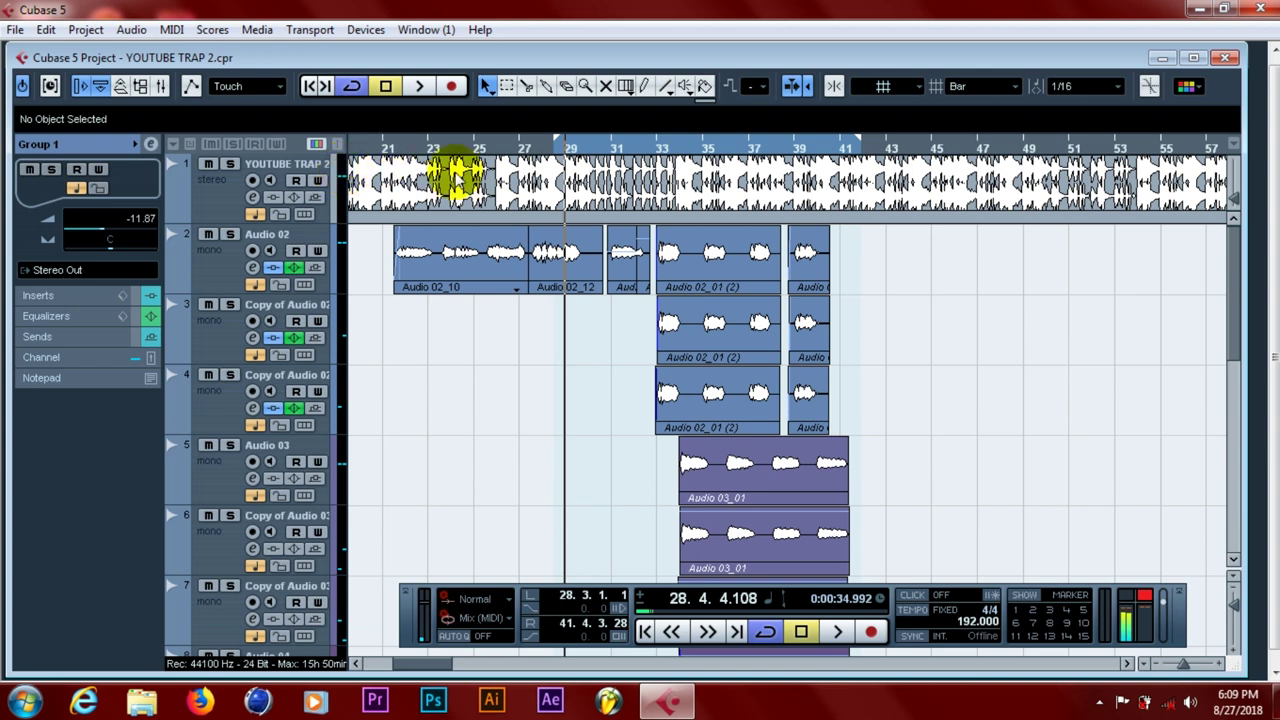
# Play the cycle range with the left locator moved to 27.2.1.112 and select the YOUTUBE TRAP 2 track
pyautogui.click(420, 88)
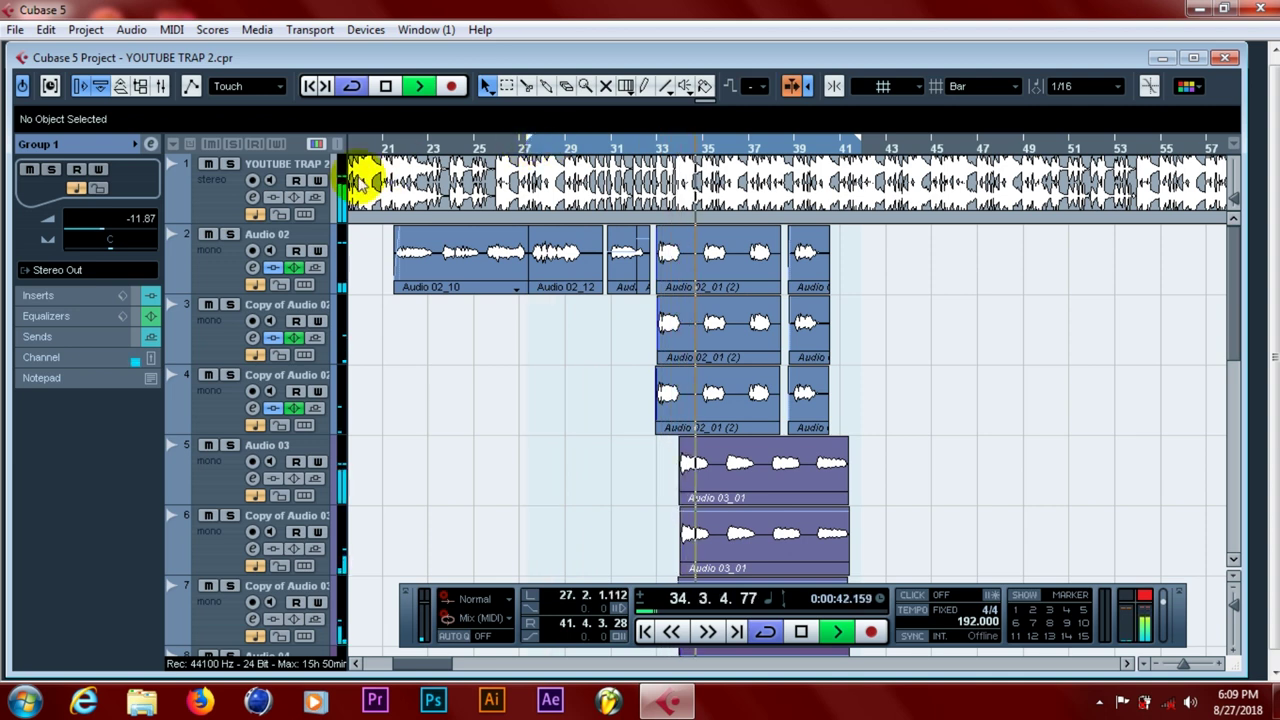
pyautogui.click(206, 194)
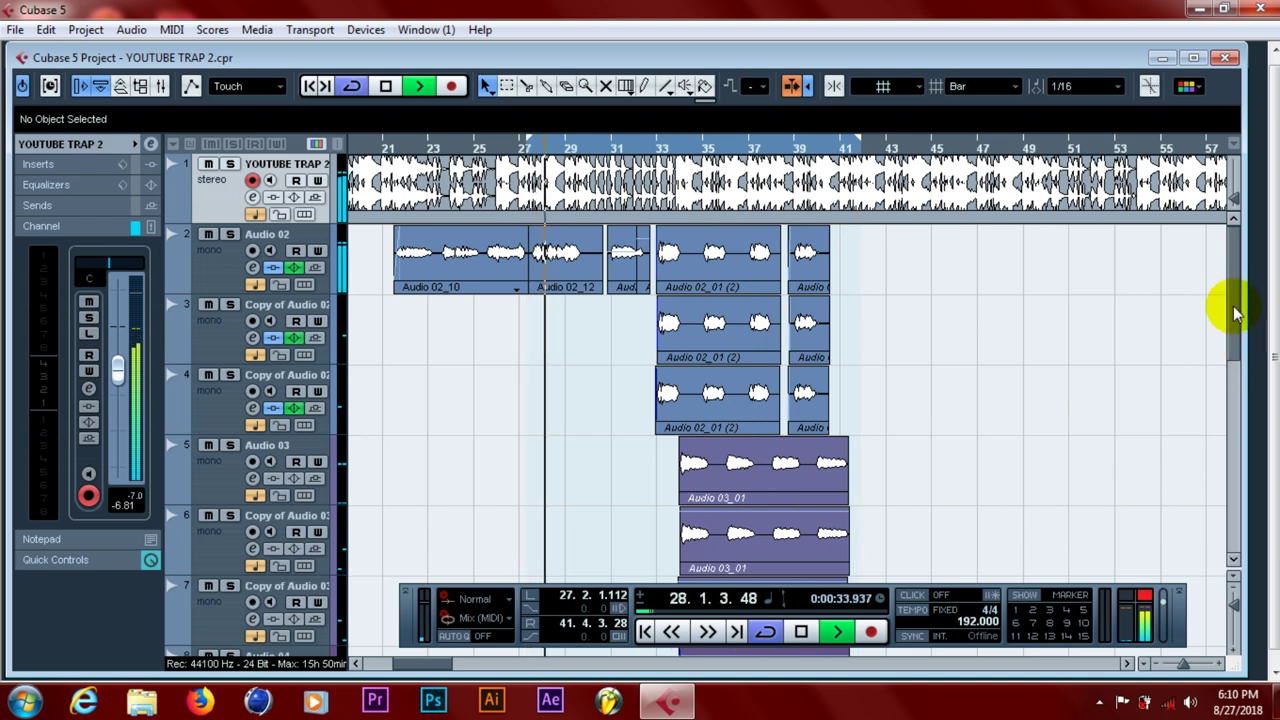
# Set Group 1's volume to -11.20 in its channel settings during playback and close the window
pyautogui.moveTo(1234, 312); pyautogui.dragTo(1240, 475)
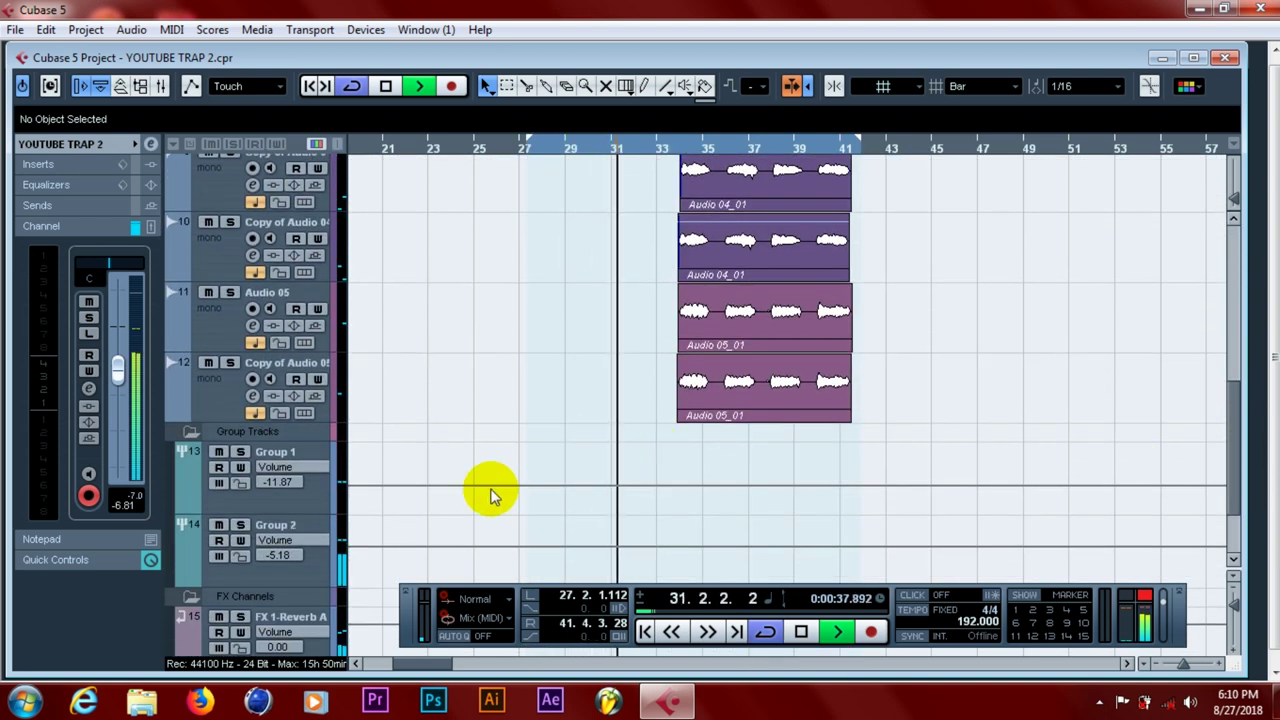
pyautogui.click(307, 503)
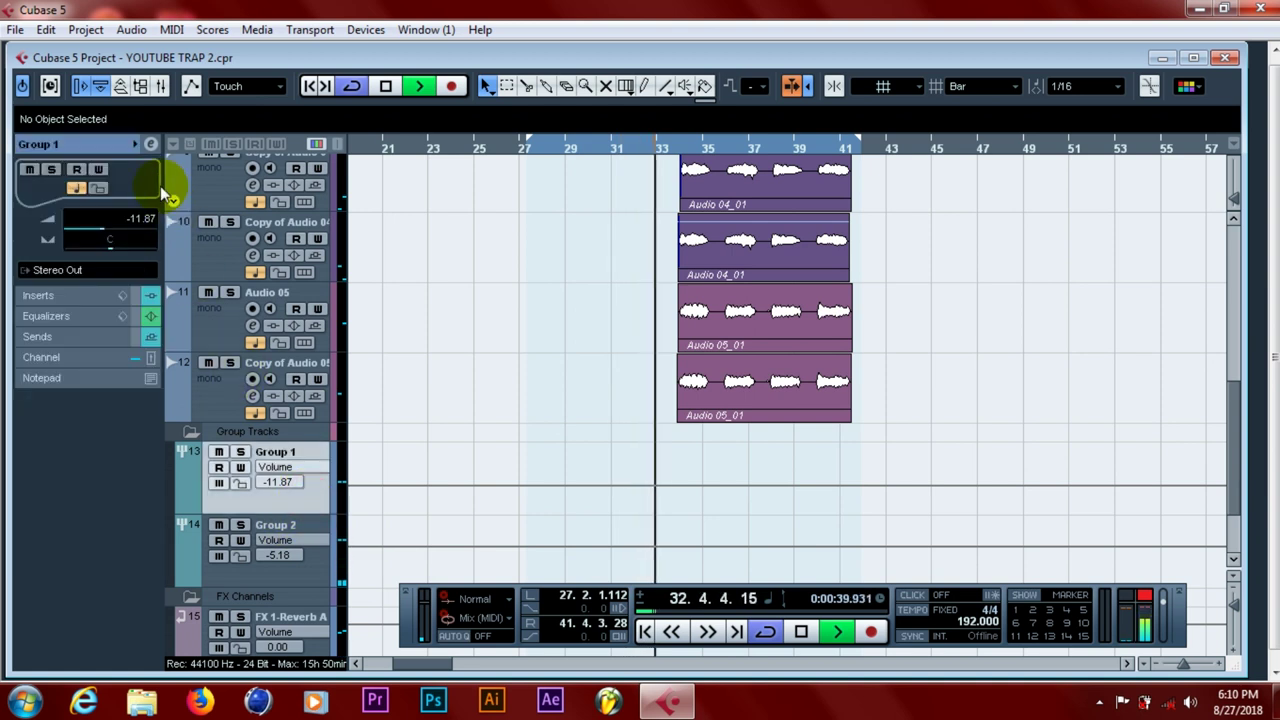
pyautogui.click(150, 144)
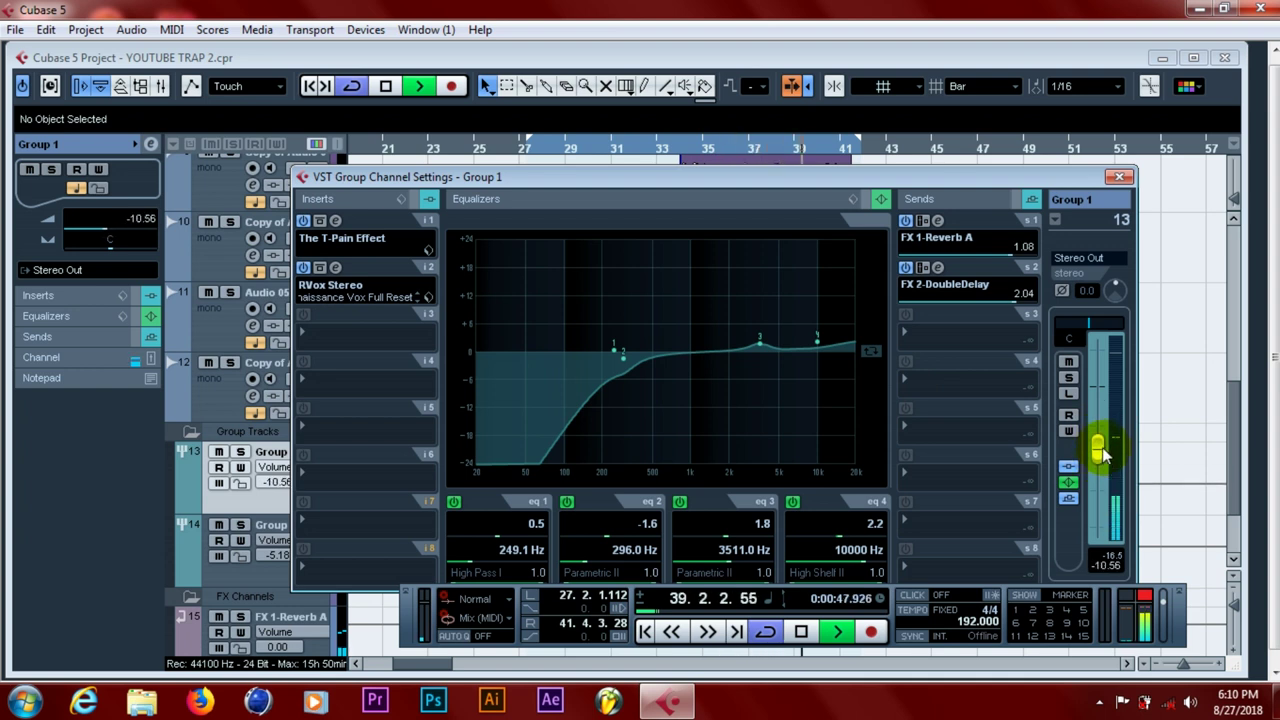
pyautogui.moveTo(1101, 449); pyautogui.dragTo(1101, 450)
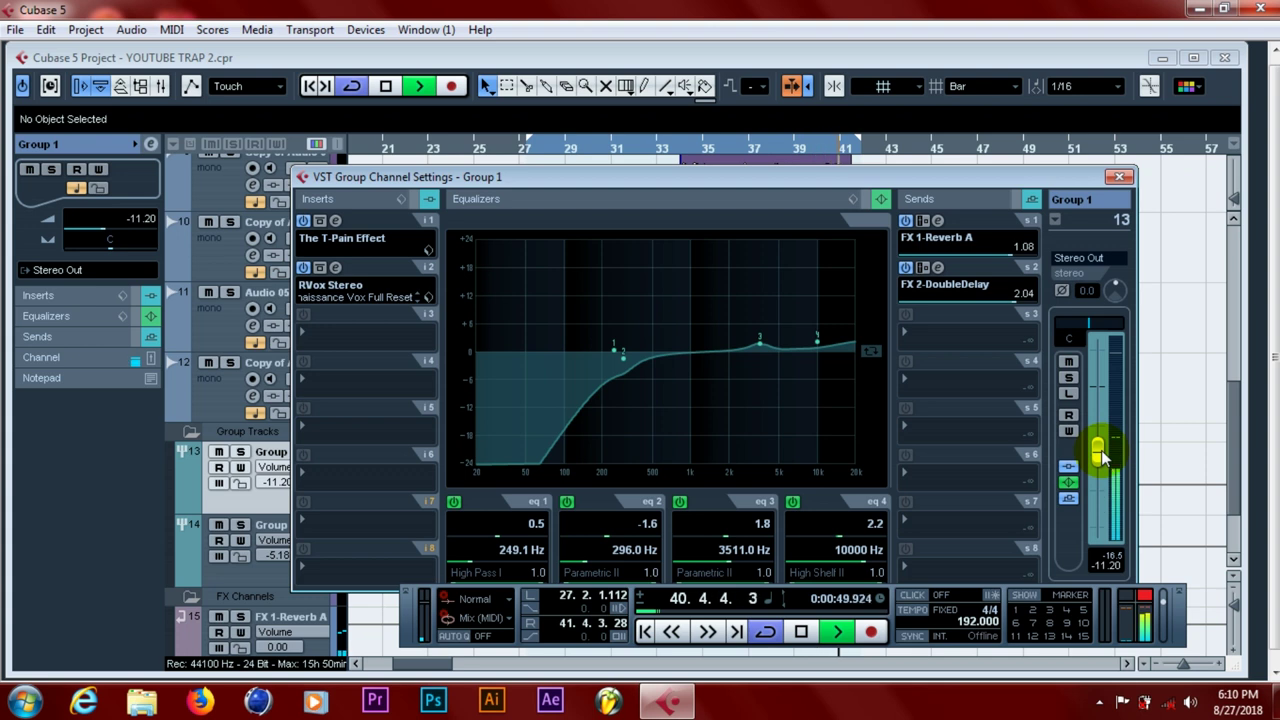
pyautogui.click(1119, 176)
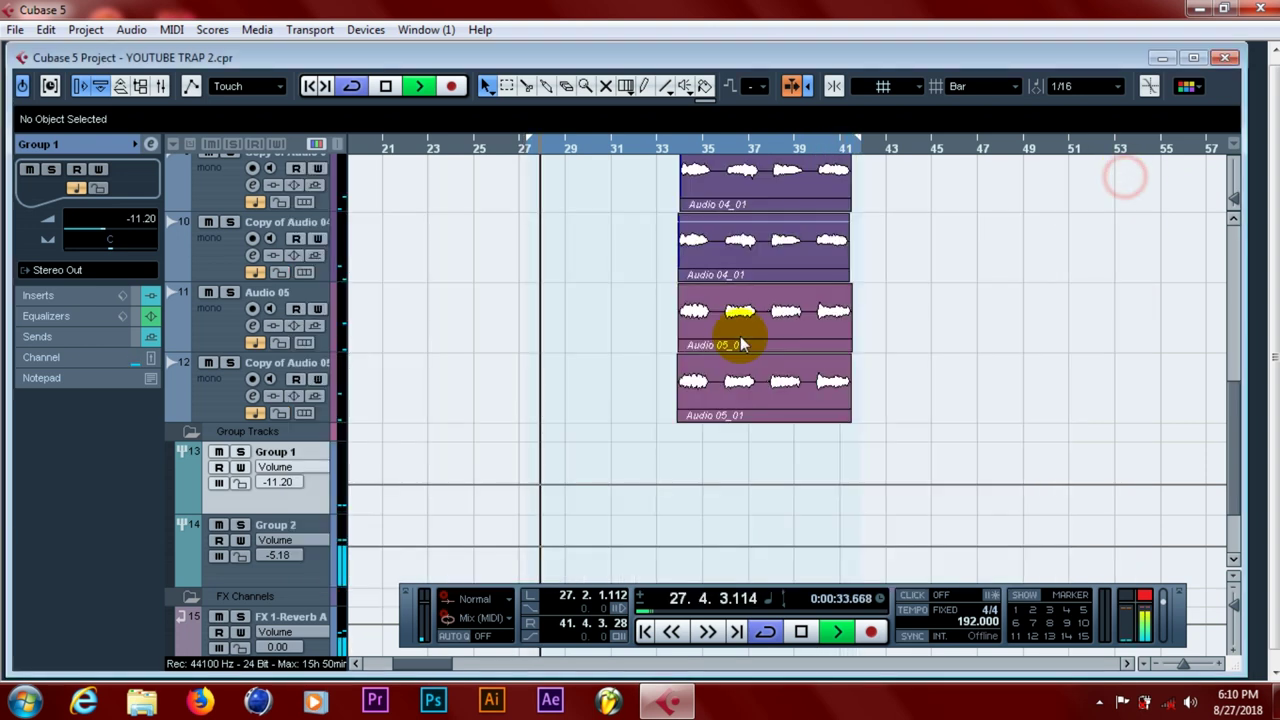
# Set Group 2's volume to -4.45 in its channel settings, reset the transport's clip indicator, and close the settings window
pyautogui.click(319, 524)
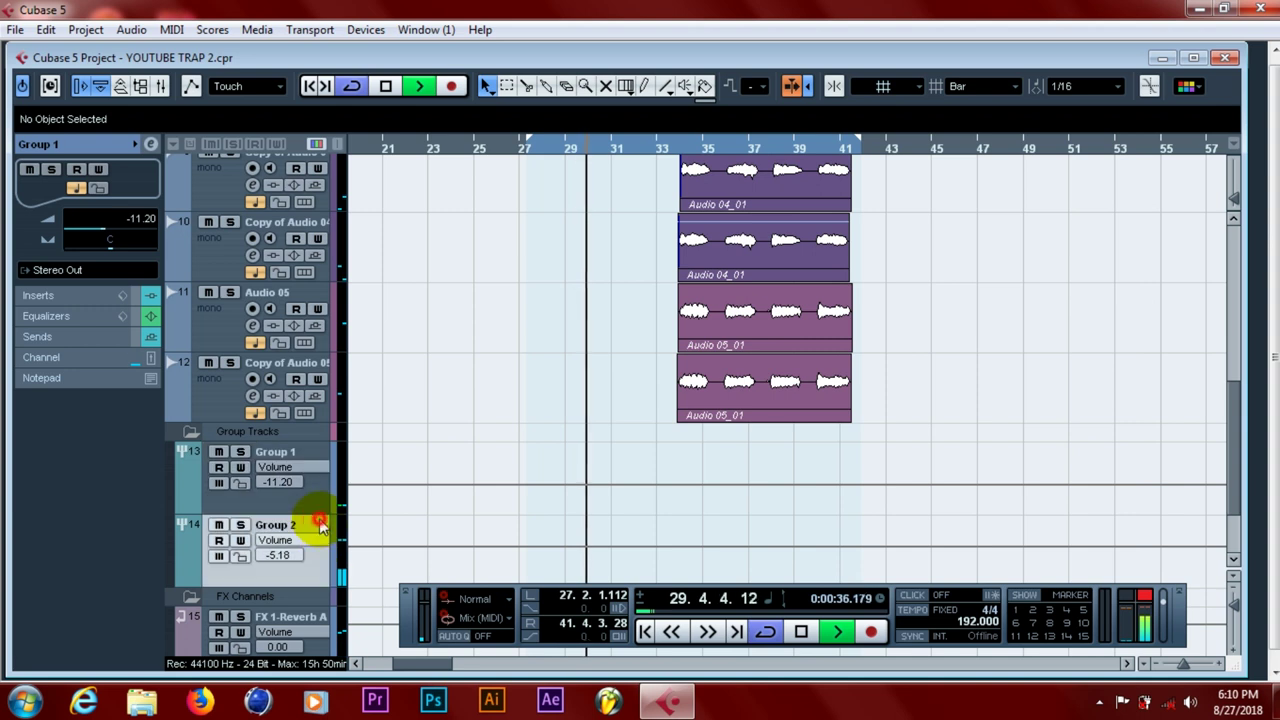
pyautogui.click(150, 146)
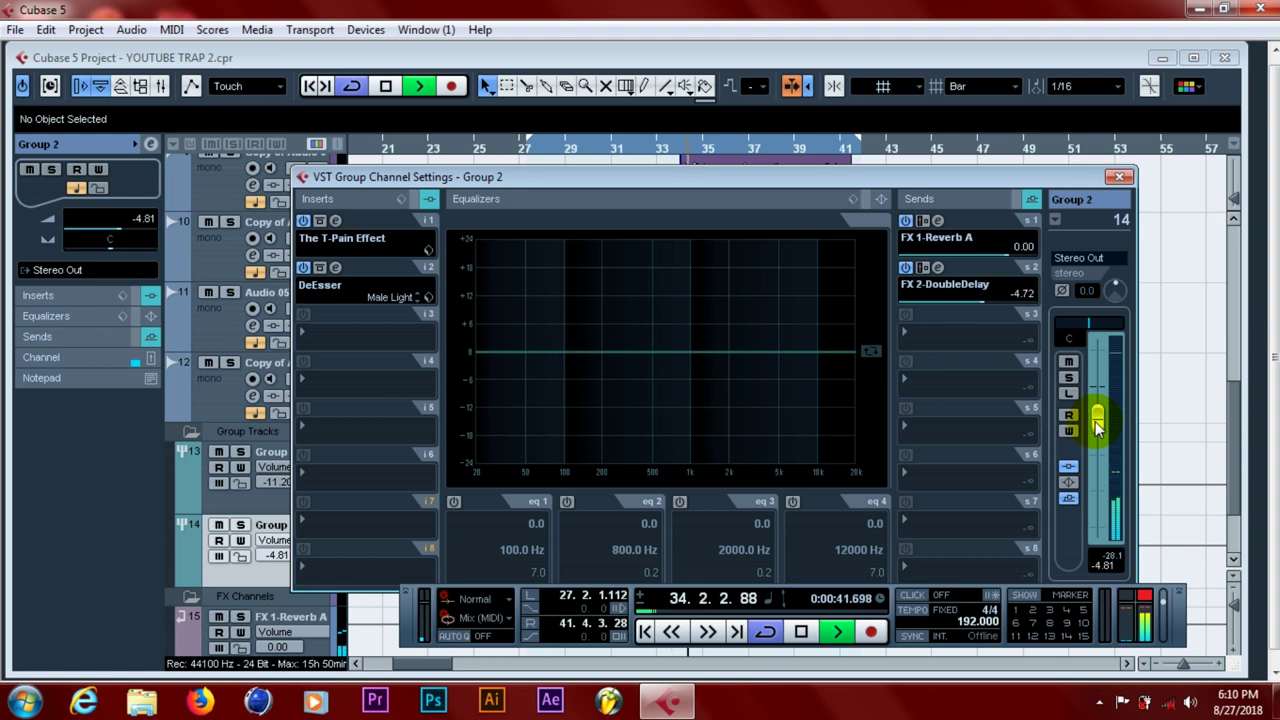
pyautogui.click(1141, 598)
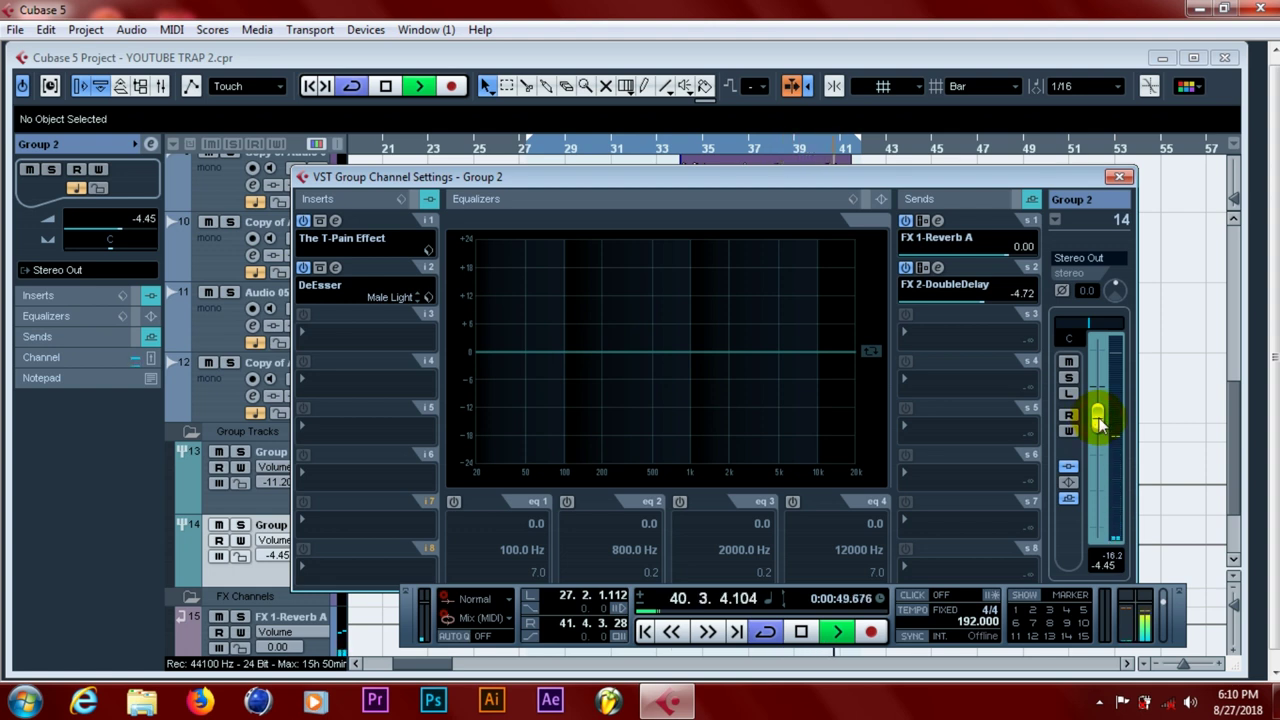
pyautogui.click(1117, 177)
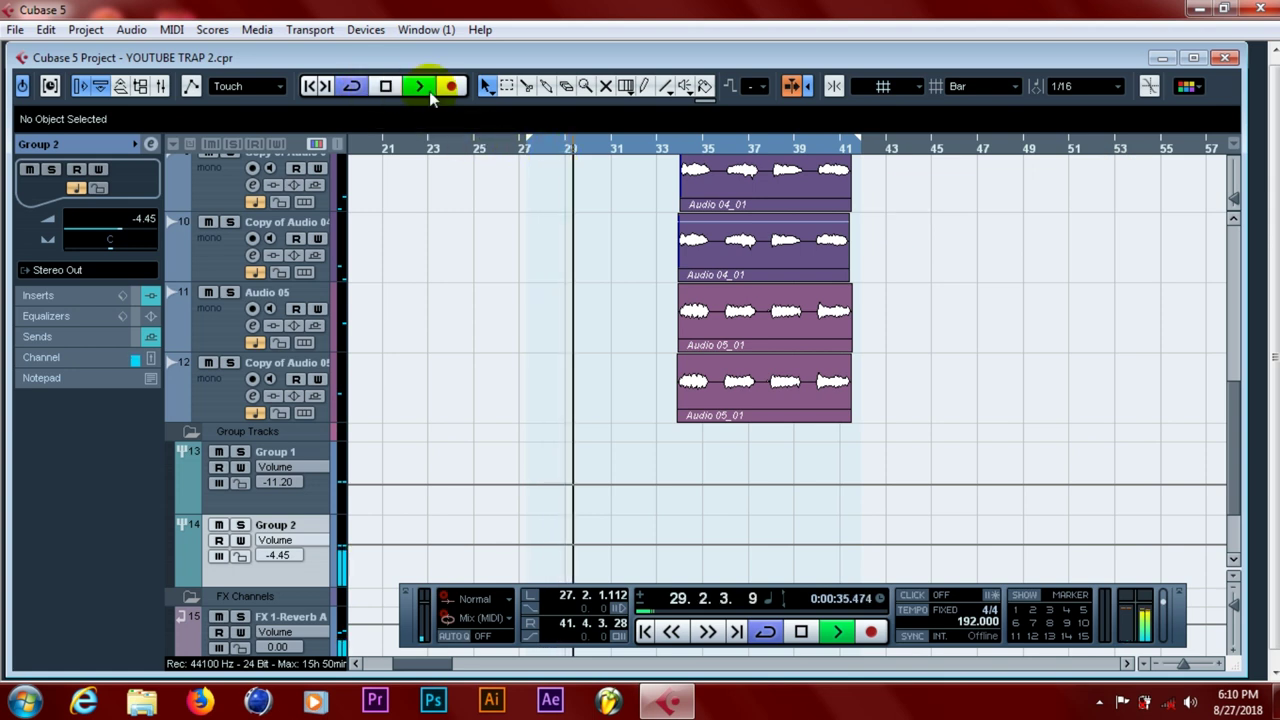
# Save the project with the adjusted group levels while playback continues
pyautogui.click(15, 29)
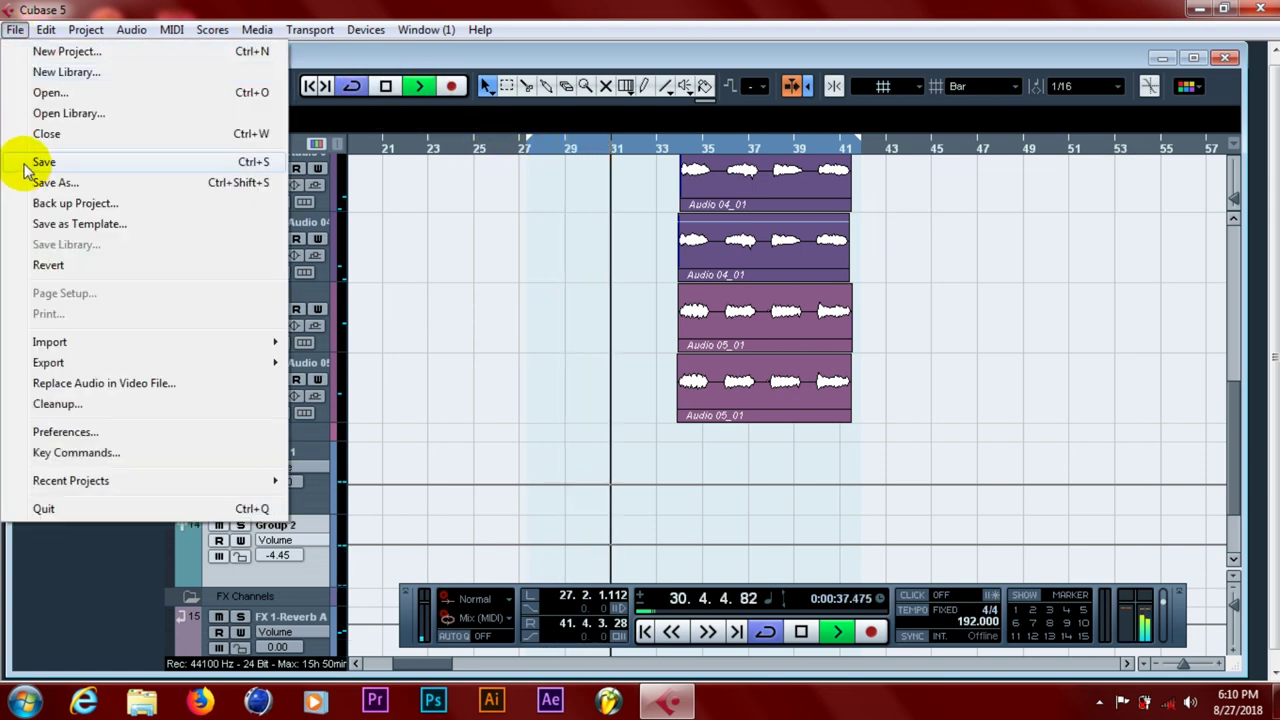
pyautogui.click(43, 162)
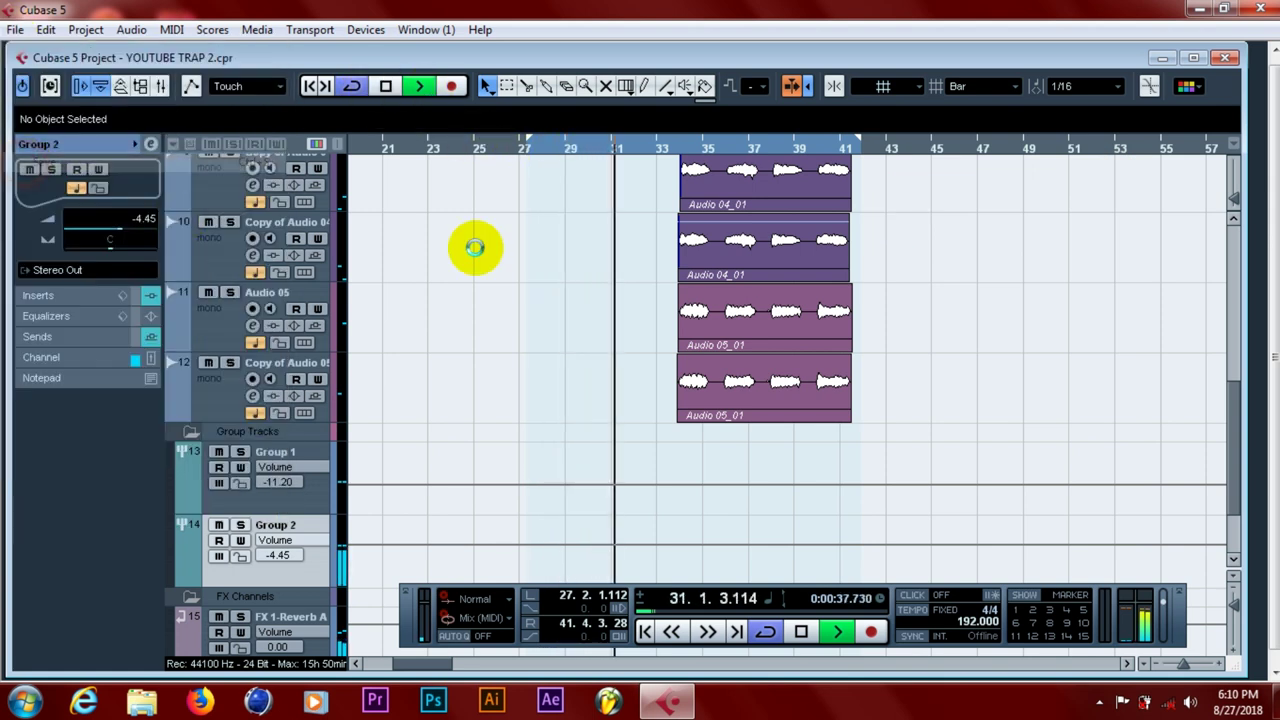
pyautogui.click(1098, 703)
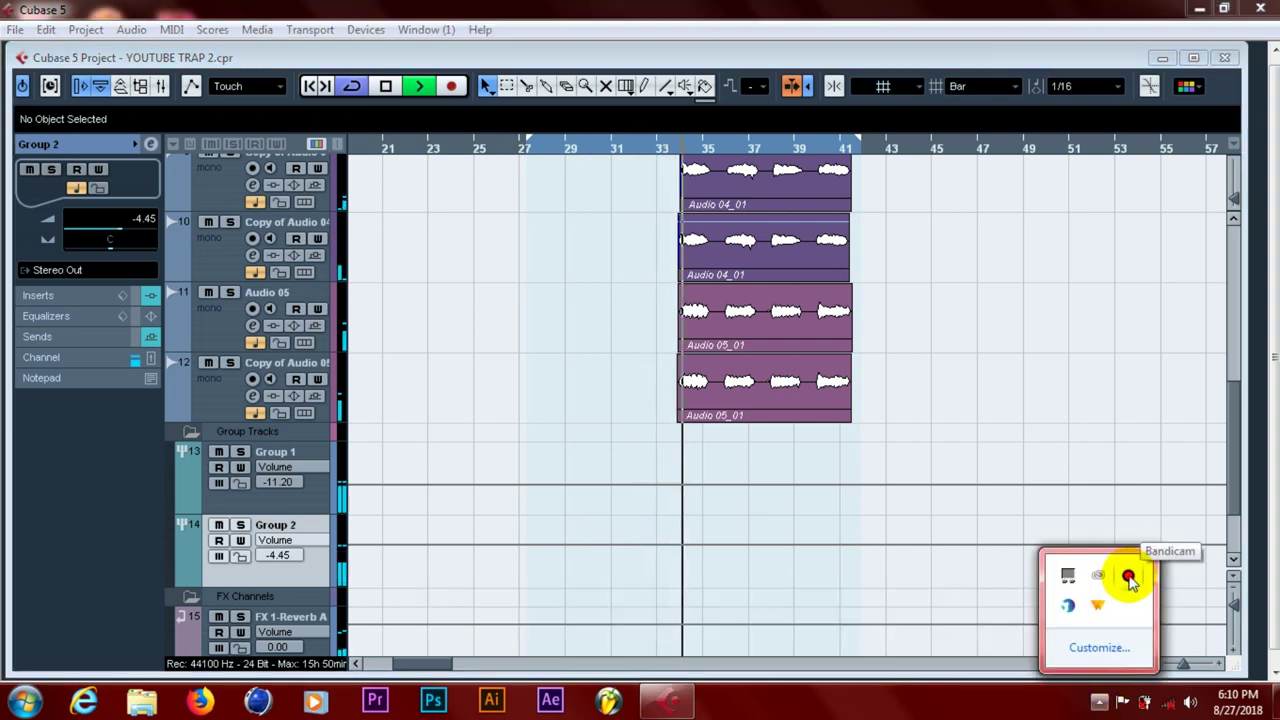